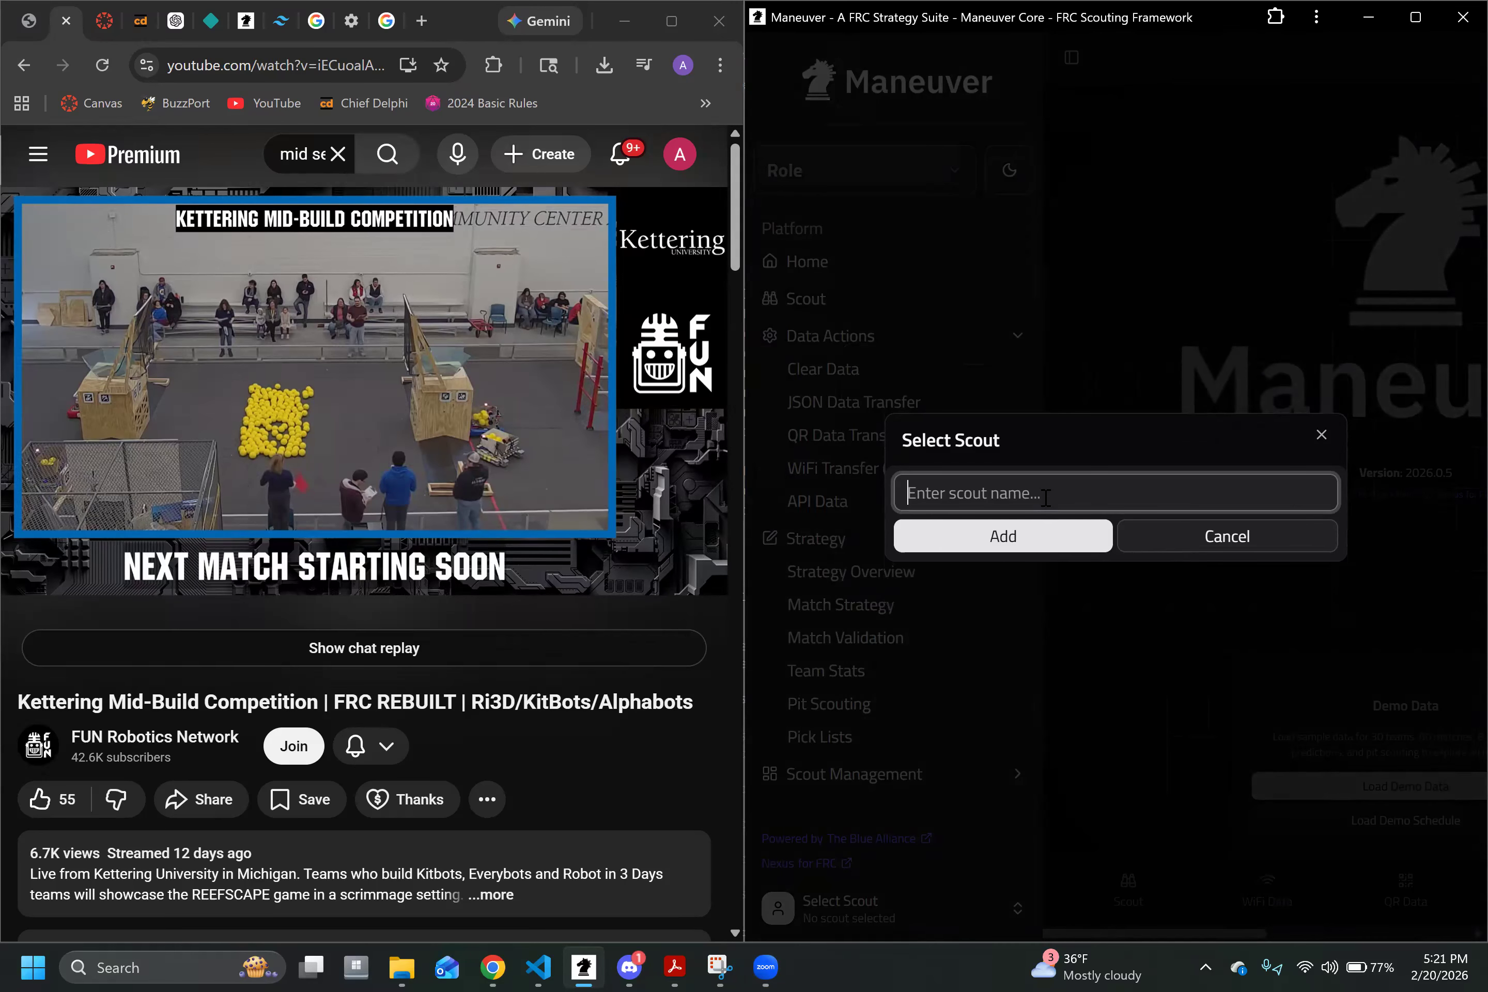
Step: Add a new scout with the scout's full name and set the role to Blue 1
left_click(1055, 538)
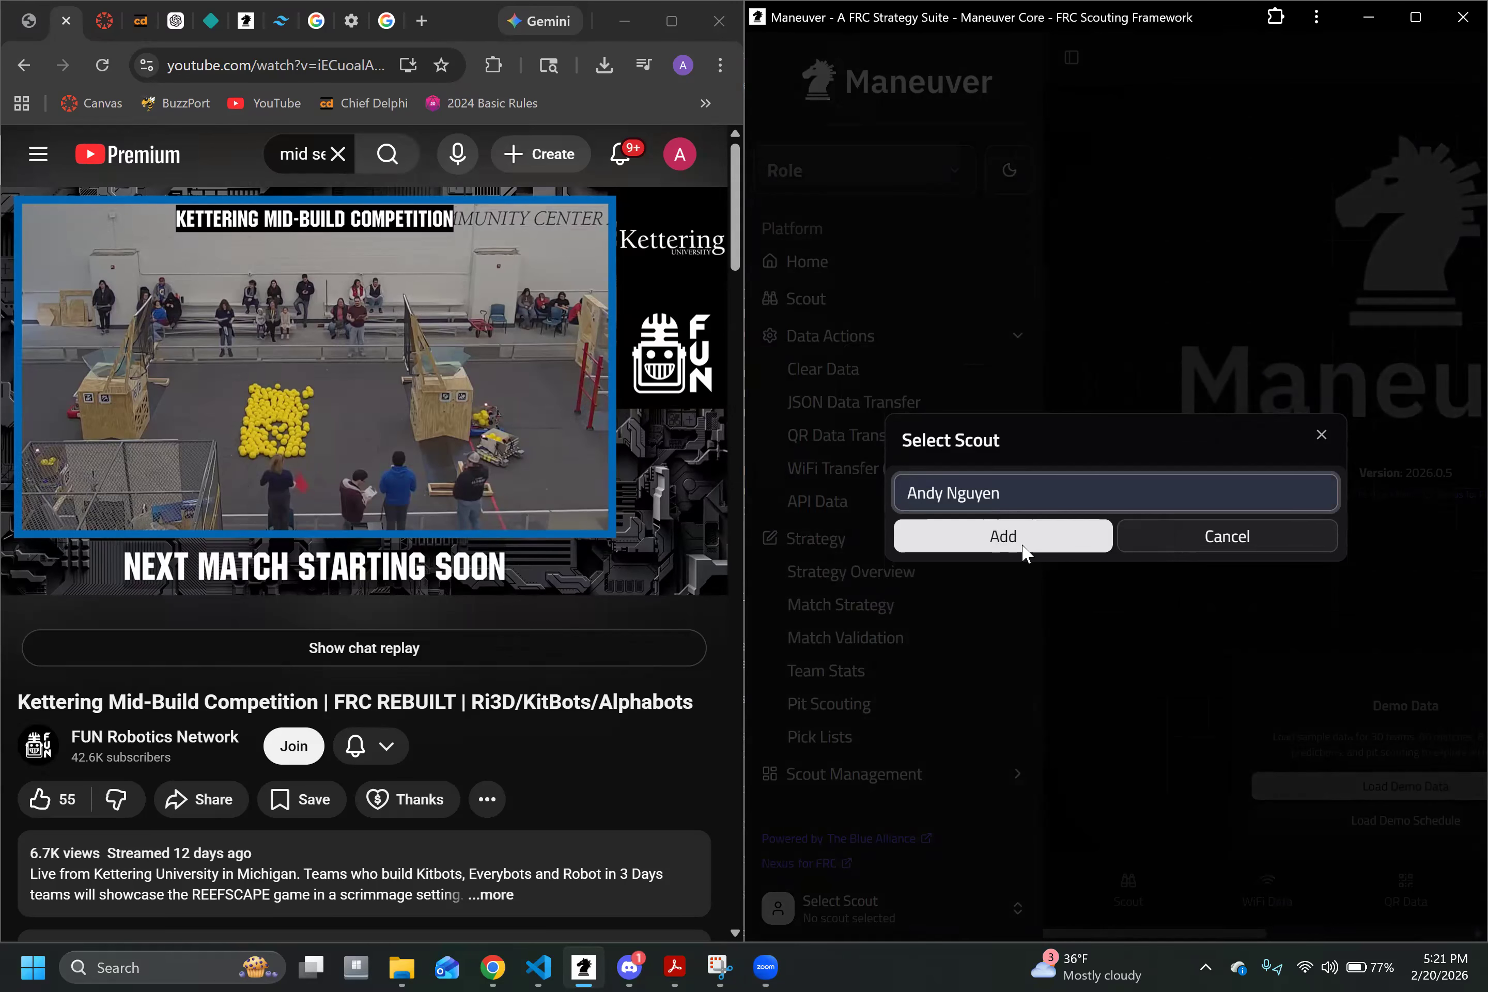
left_click(1023, 547)
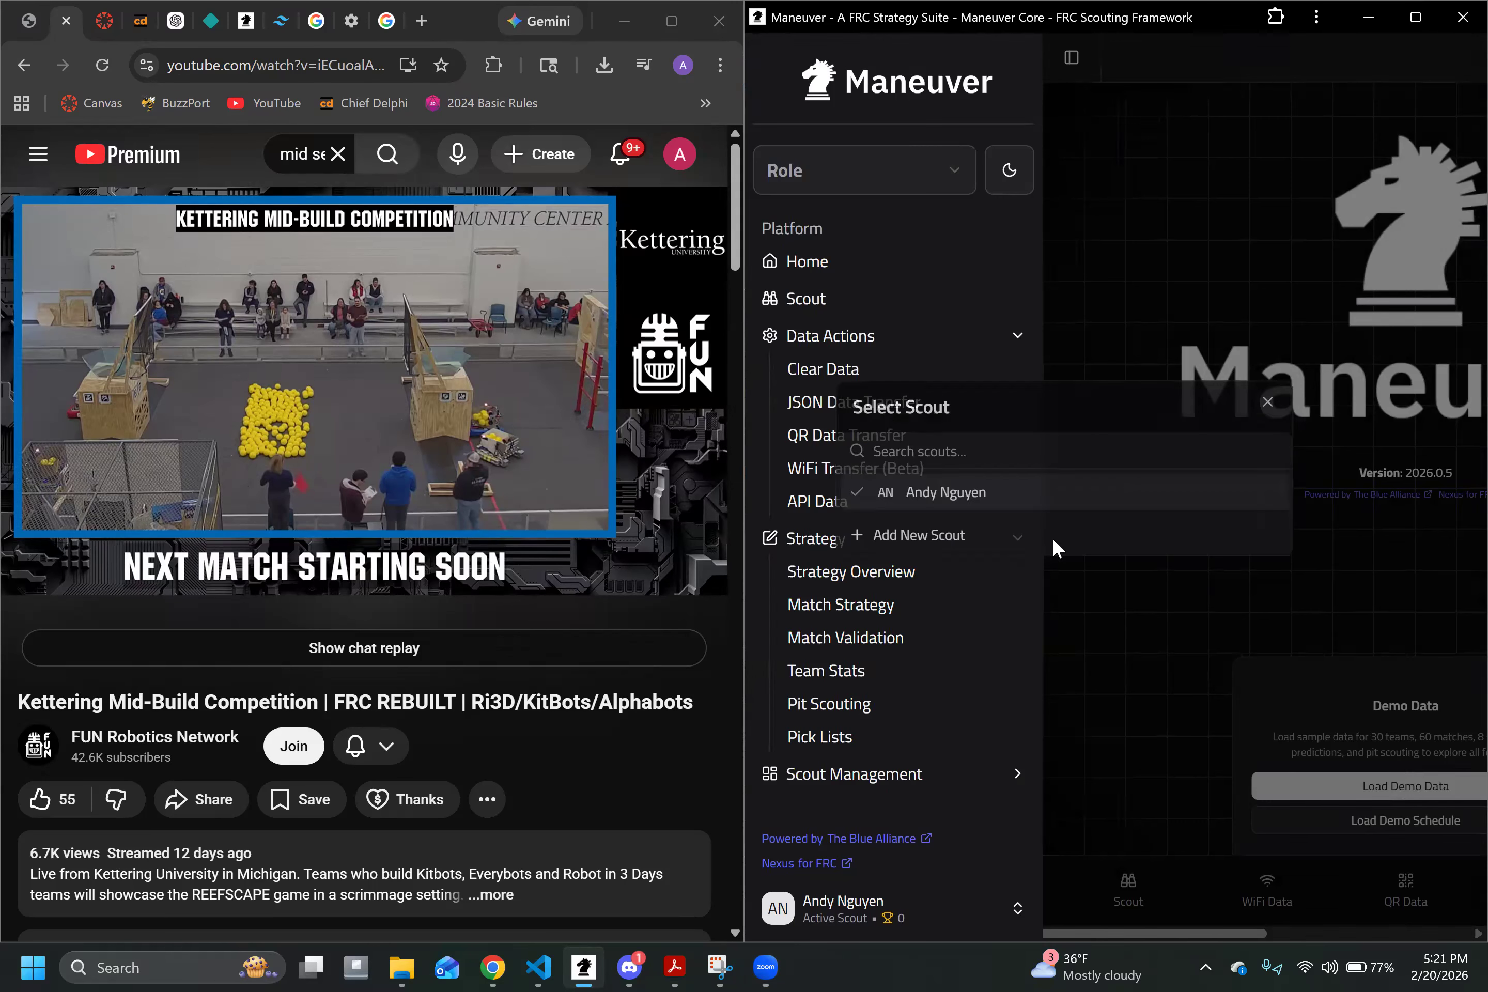
left_click(956, 171)
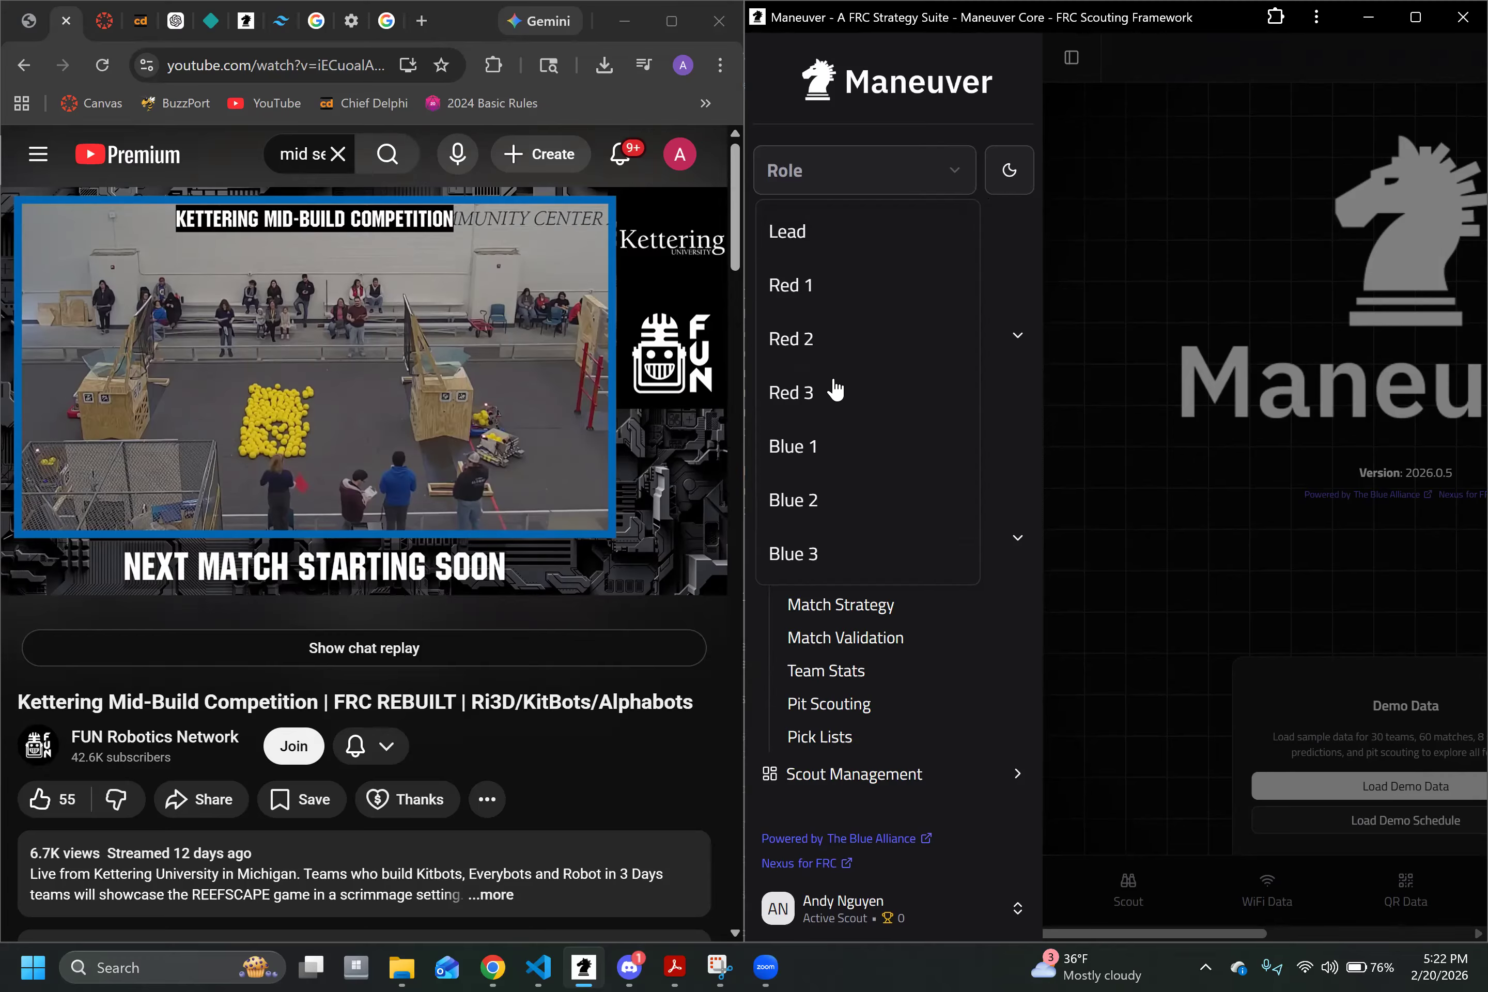
left_click(818, 458)
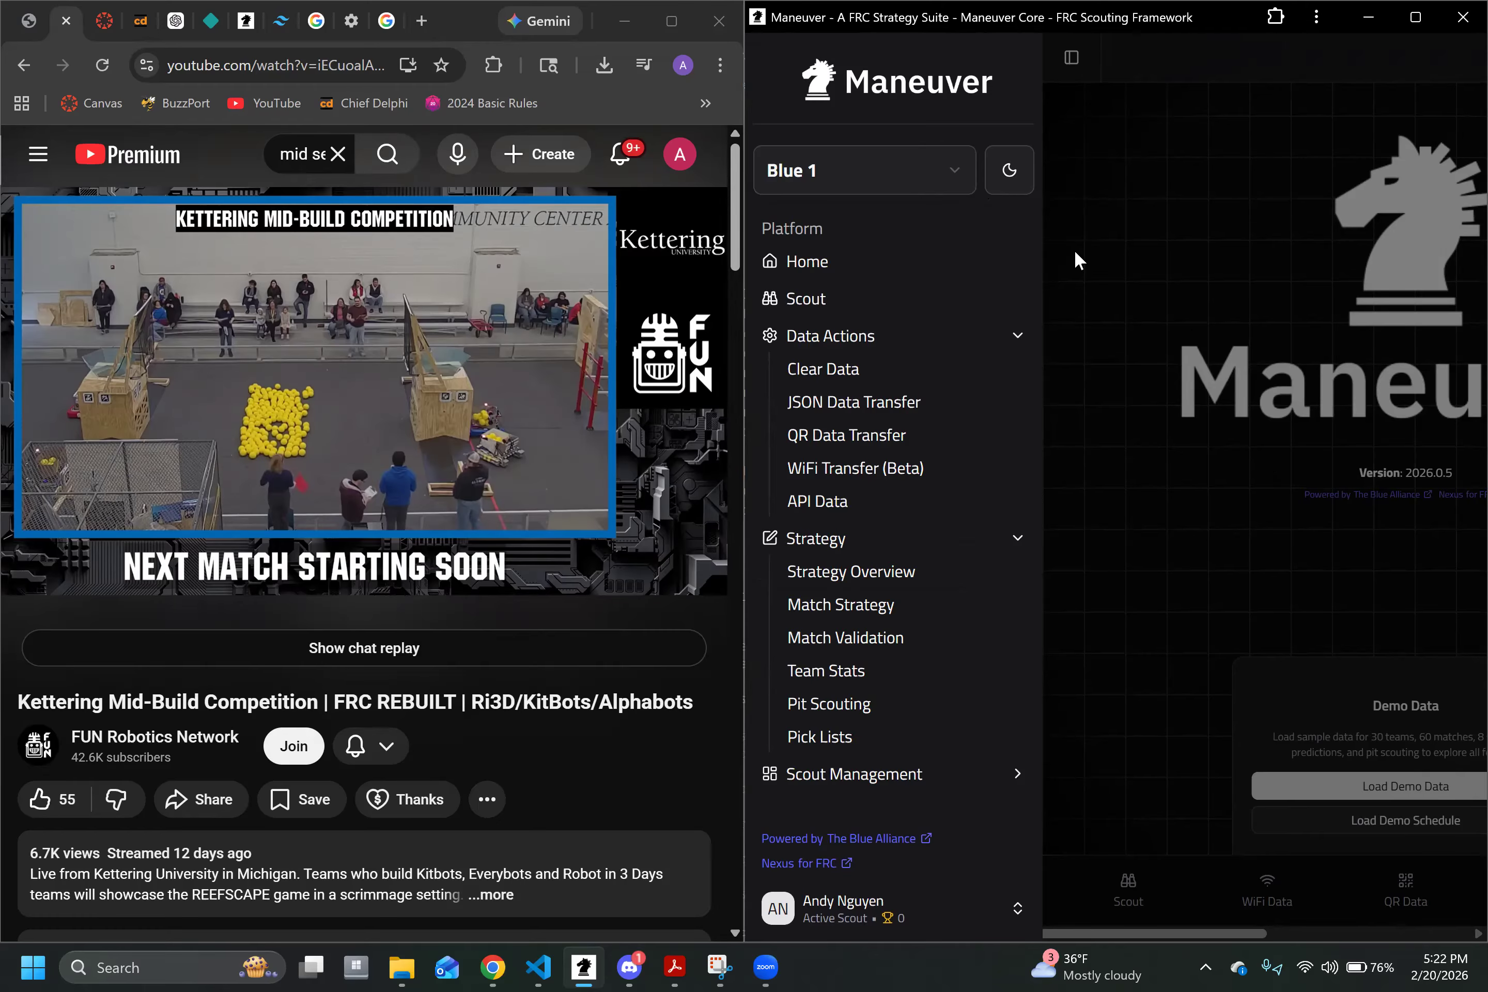
Step: Open the scouting form and review the Scout Options without changing any of them
left_click(815, 299)
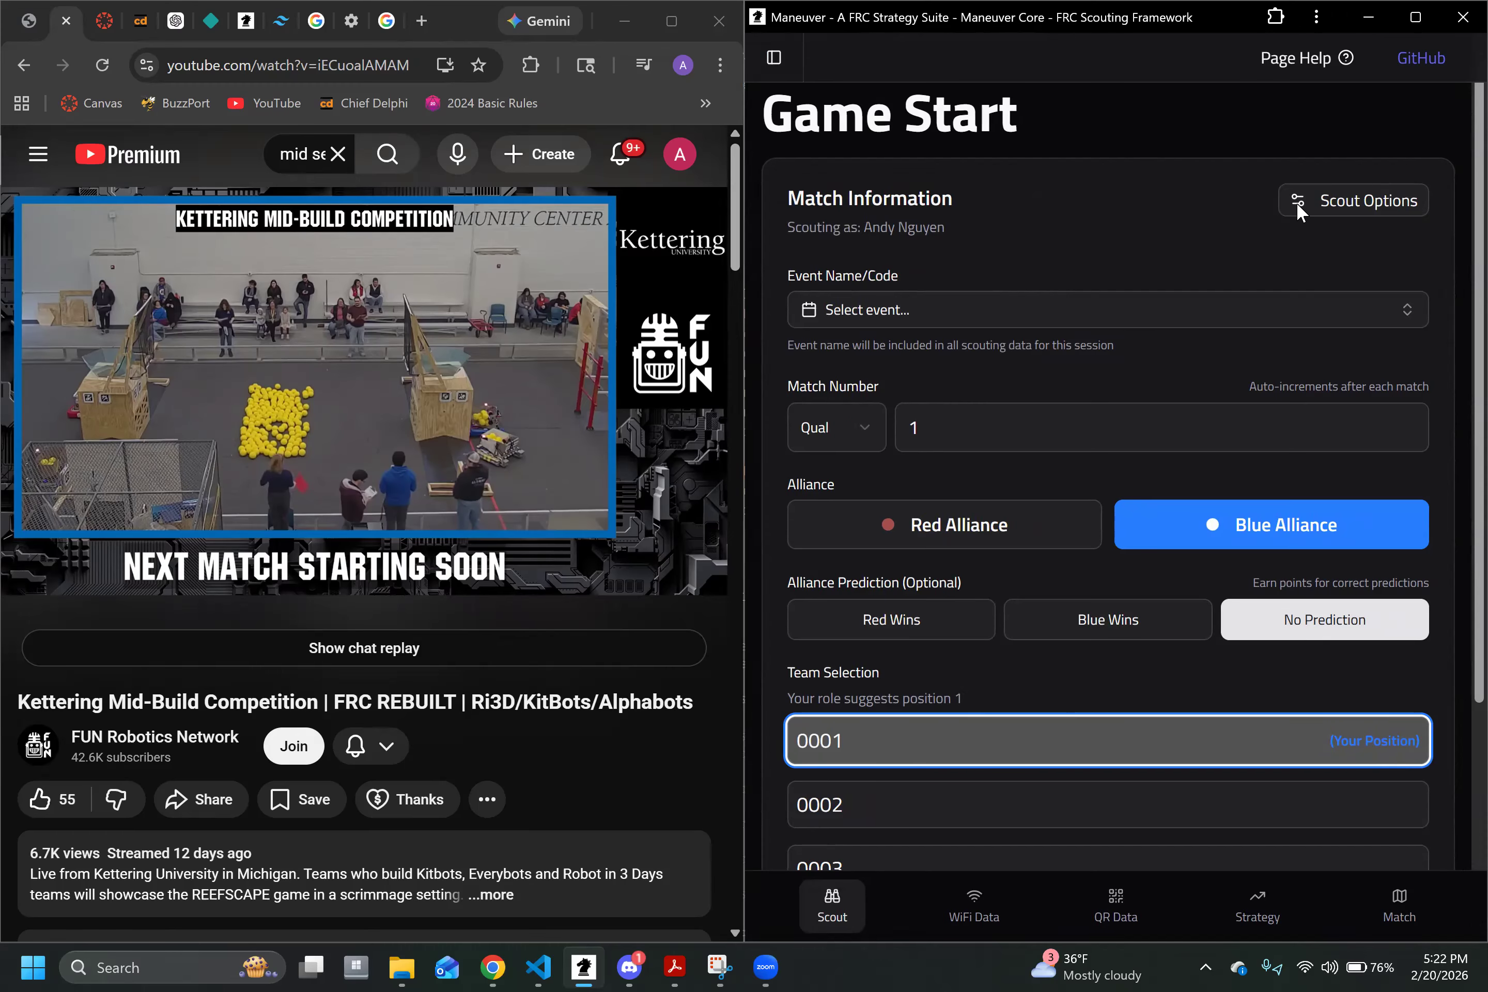
left_click(1308, 196)
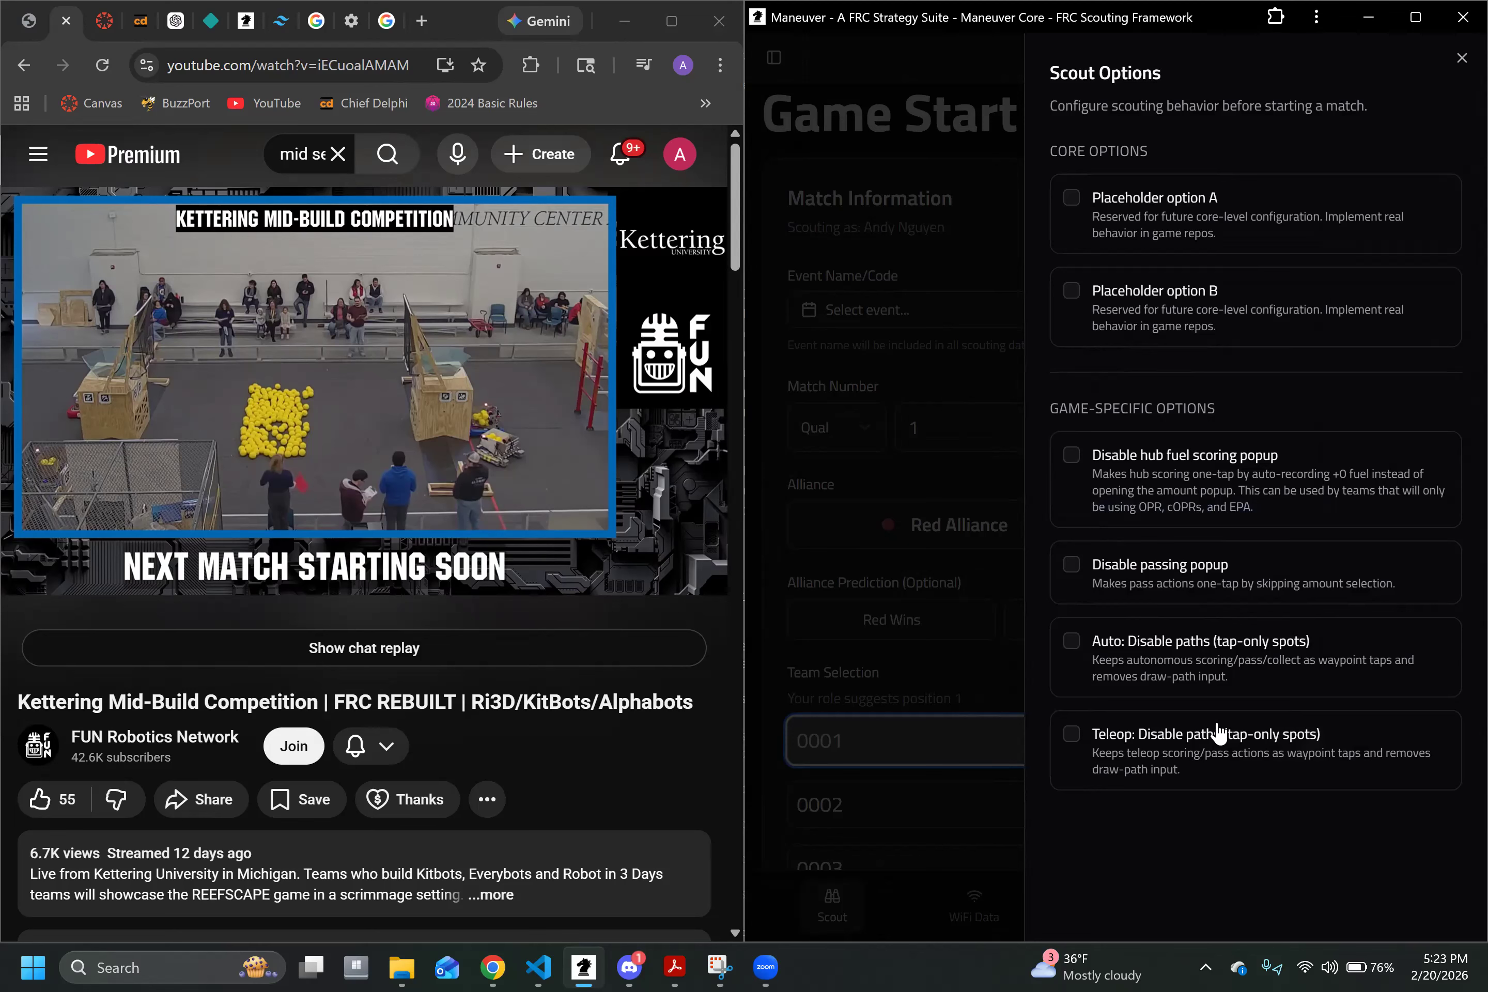
left_click(943, 370)
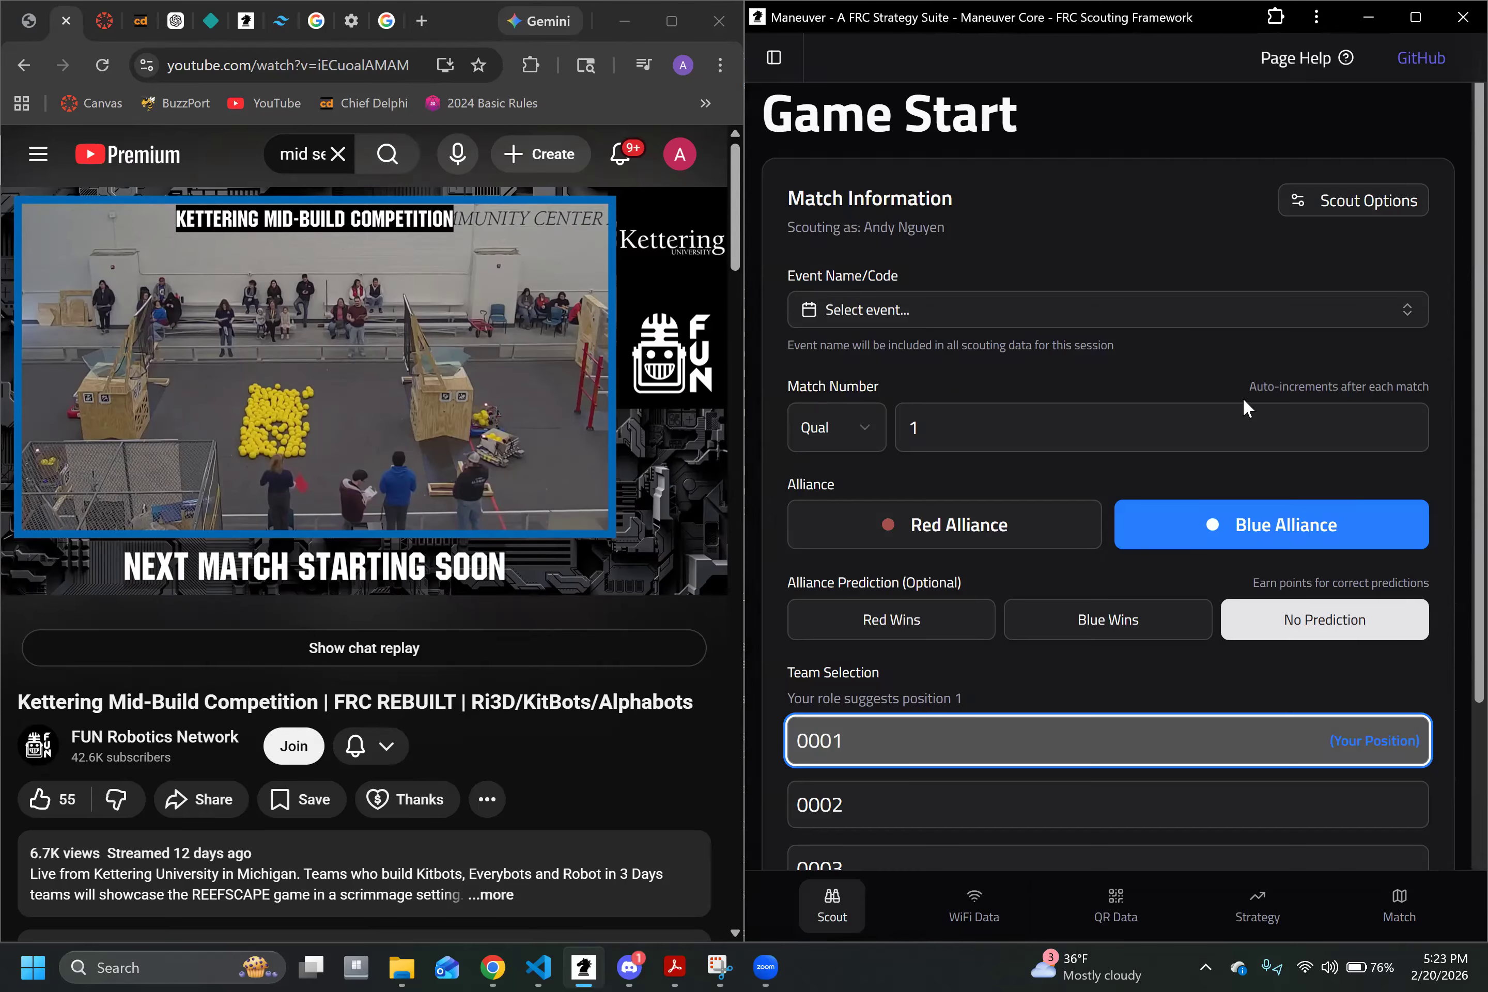
Step: Set the event to Week 0 (2026week0) and check the available match types, keeping Qual
left_click(1146, 311)
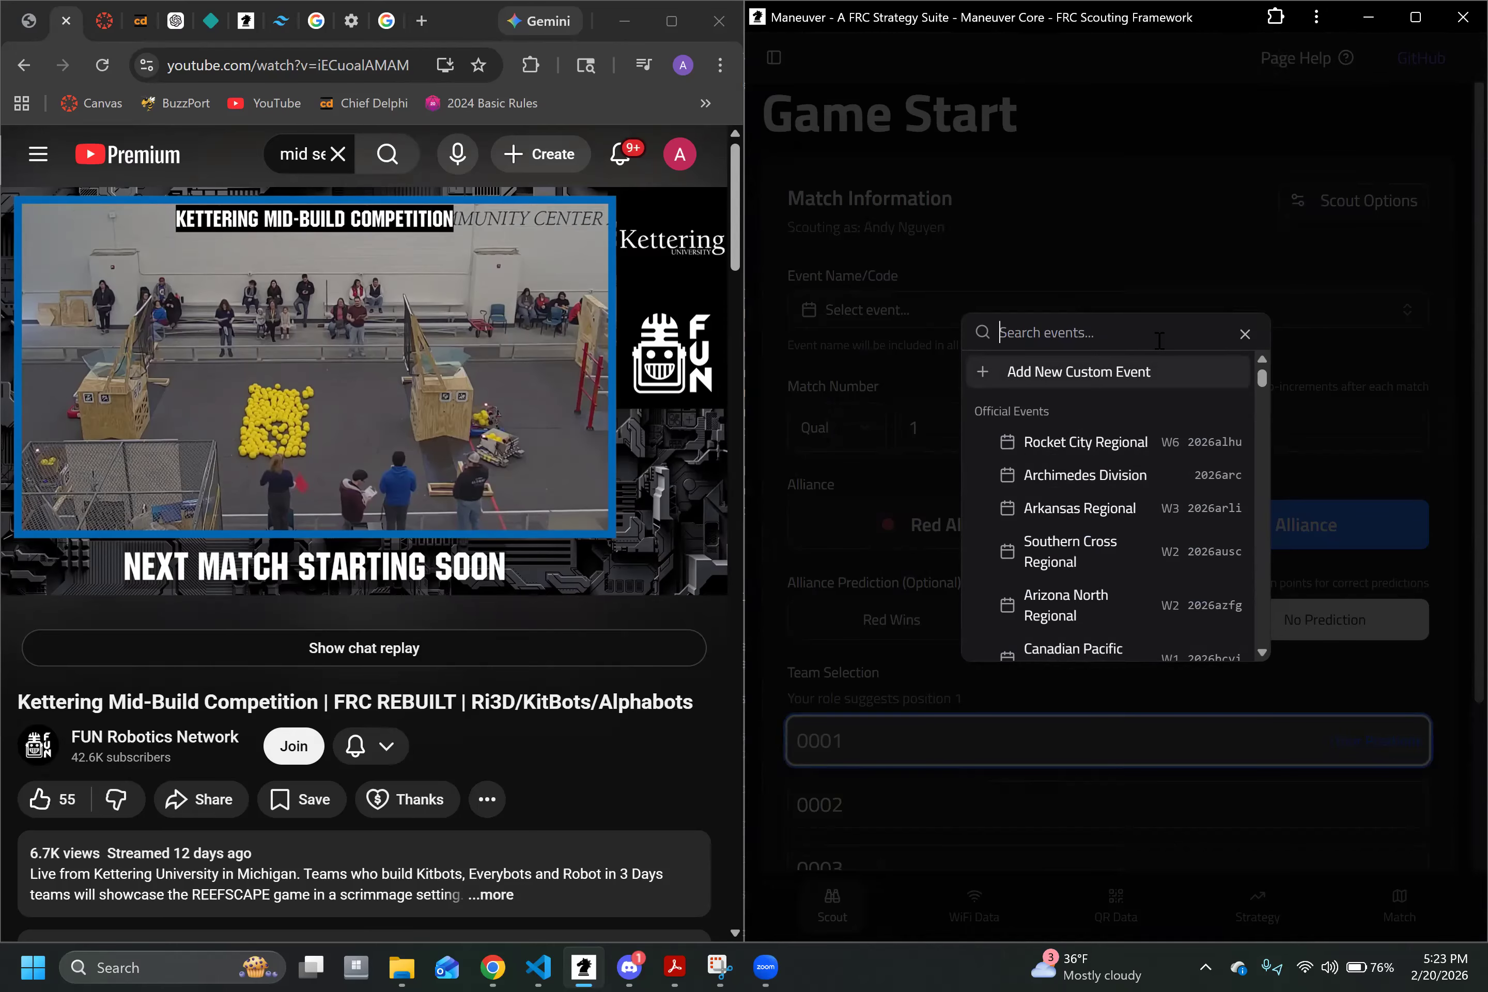
type("week")
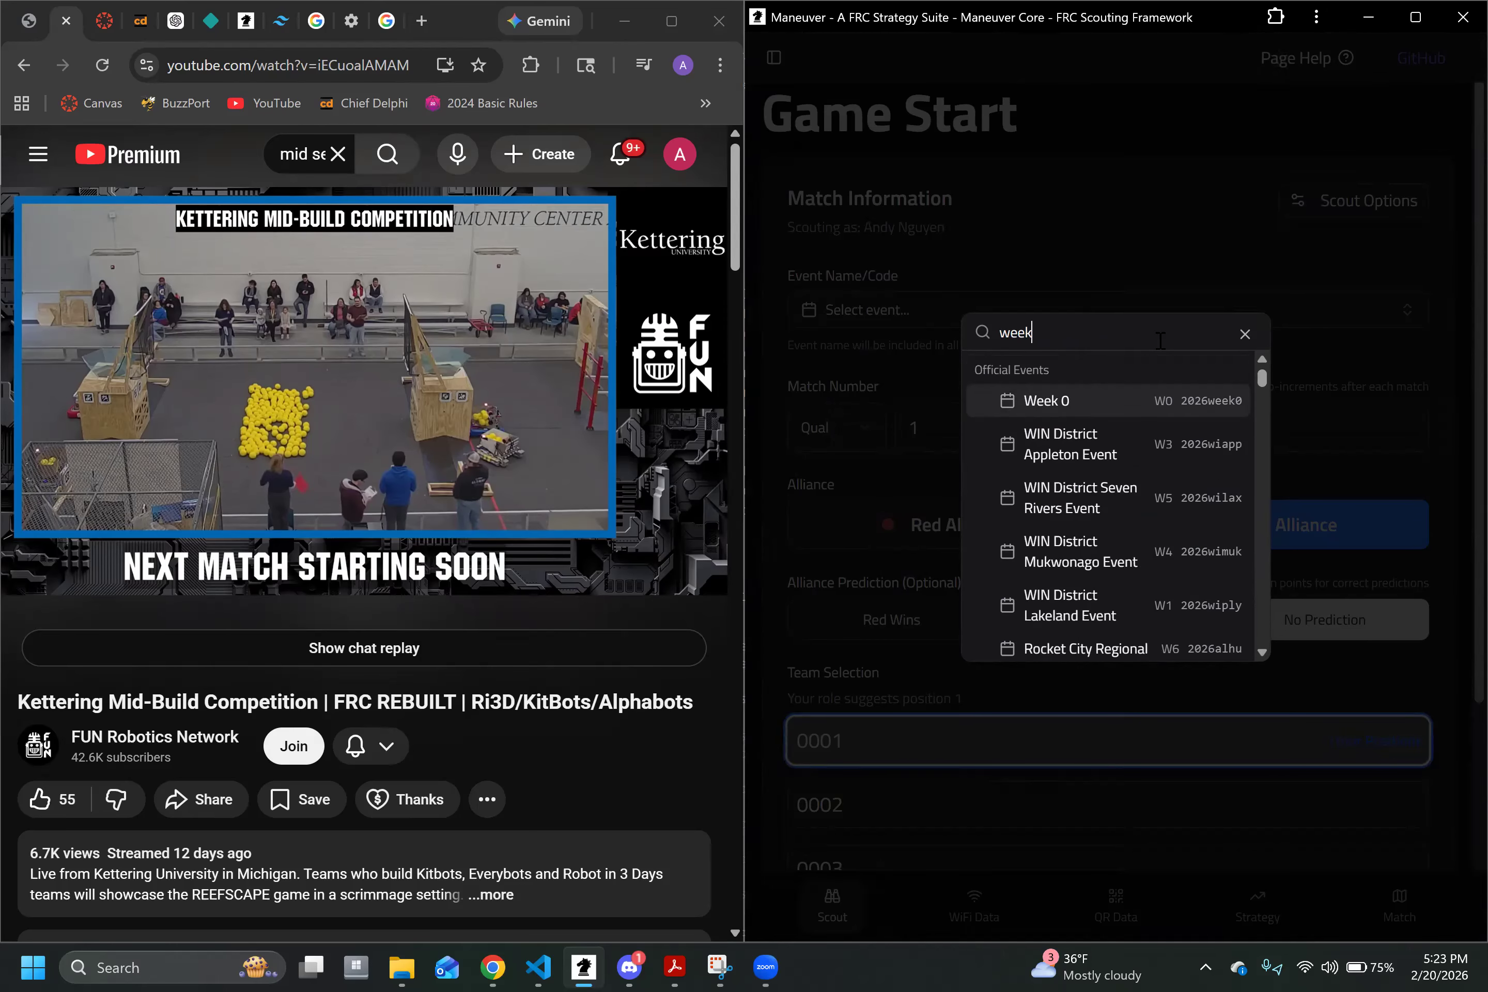
left_click(1029, 403)
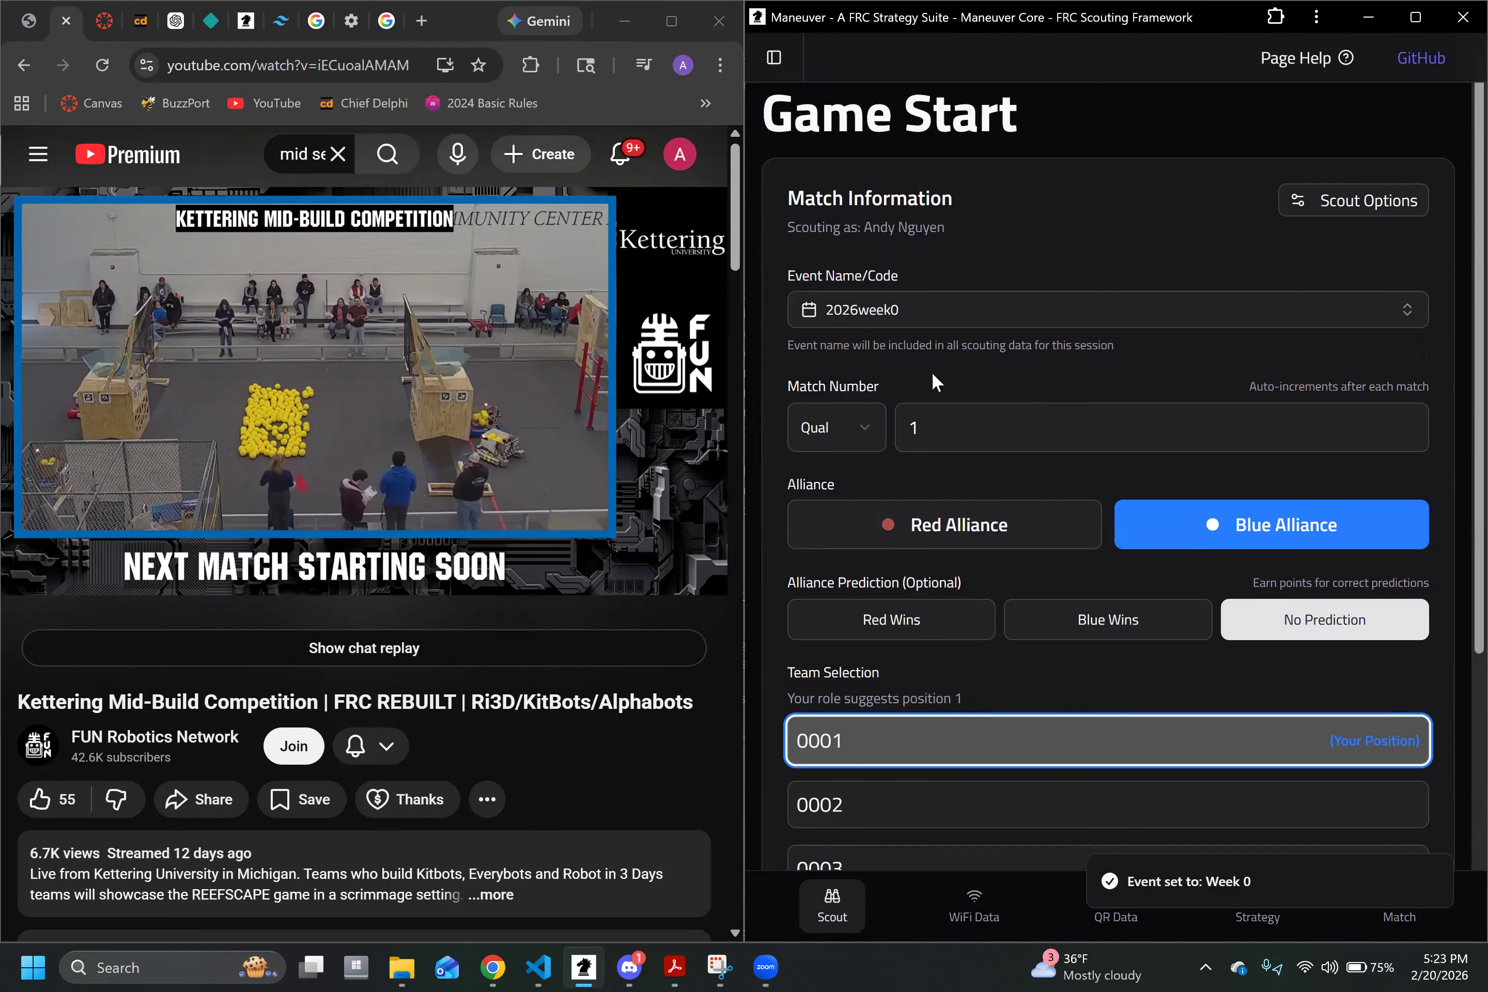
left_click(857, 438)
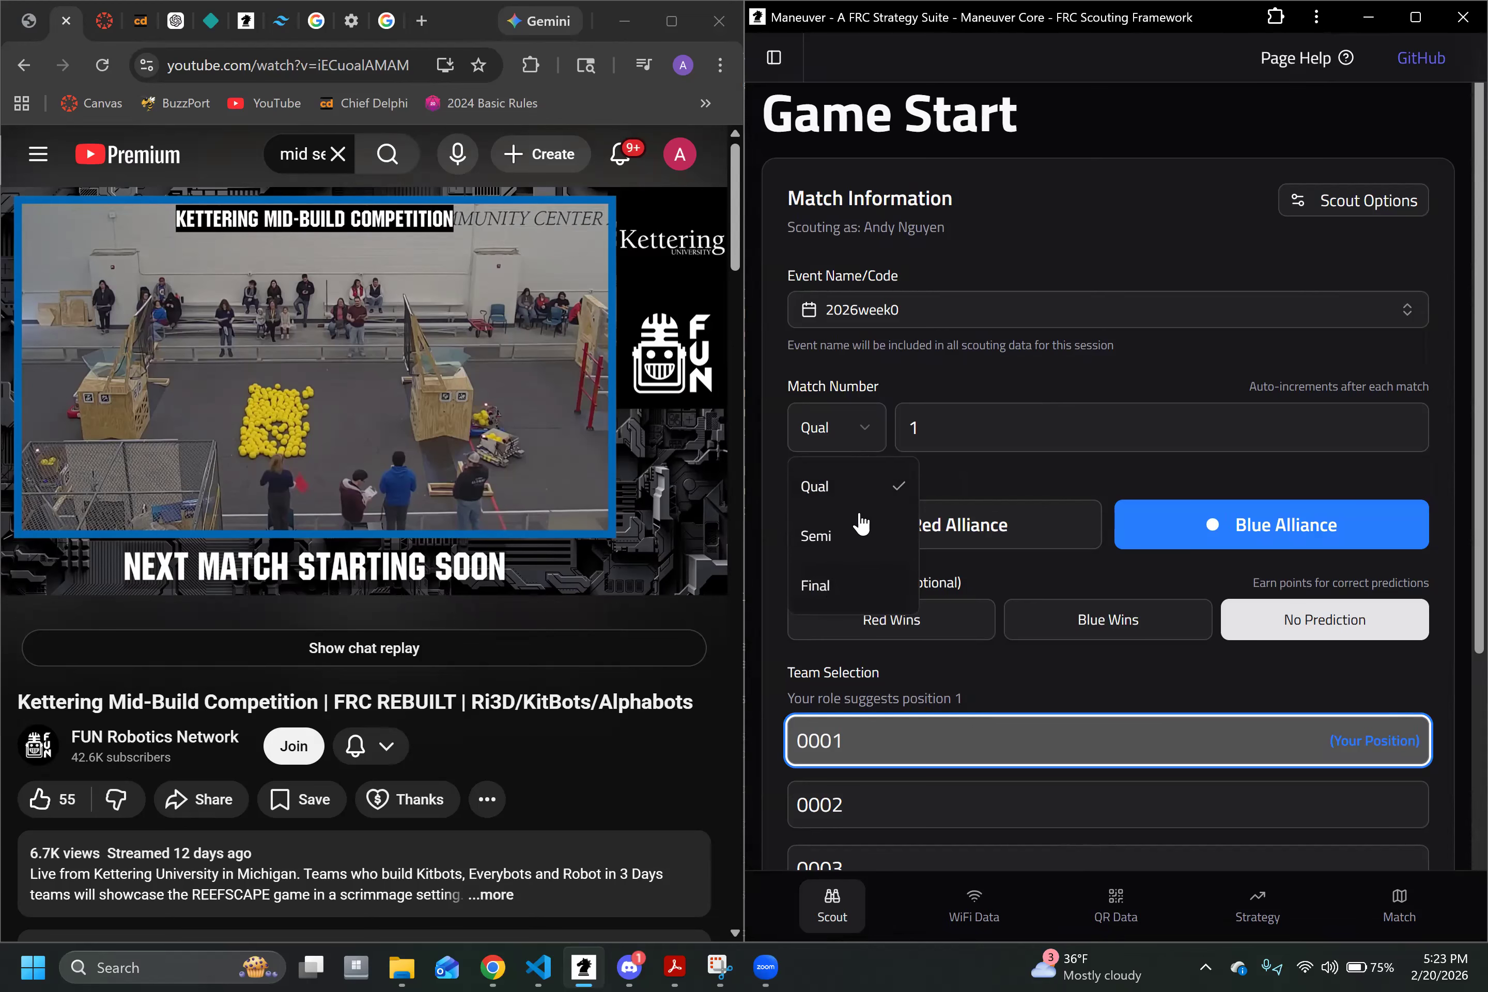
left_click(865, 424)
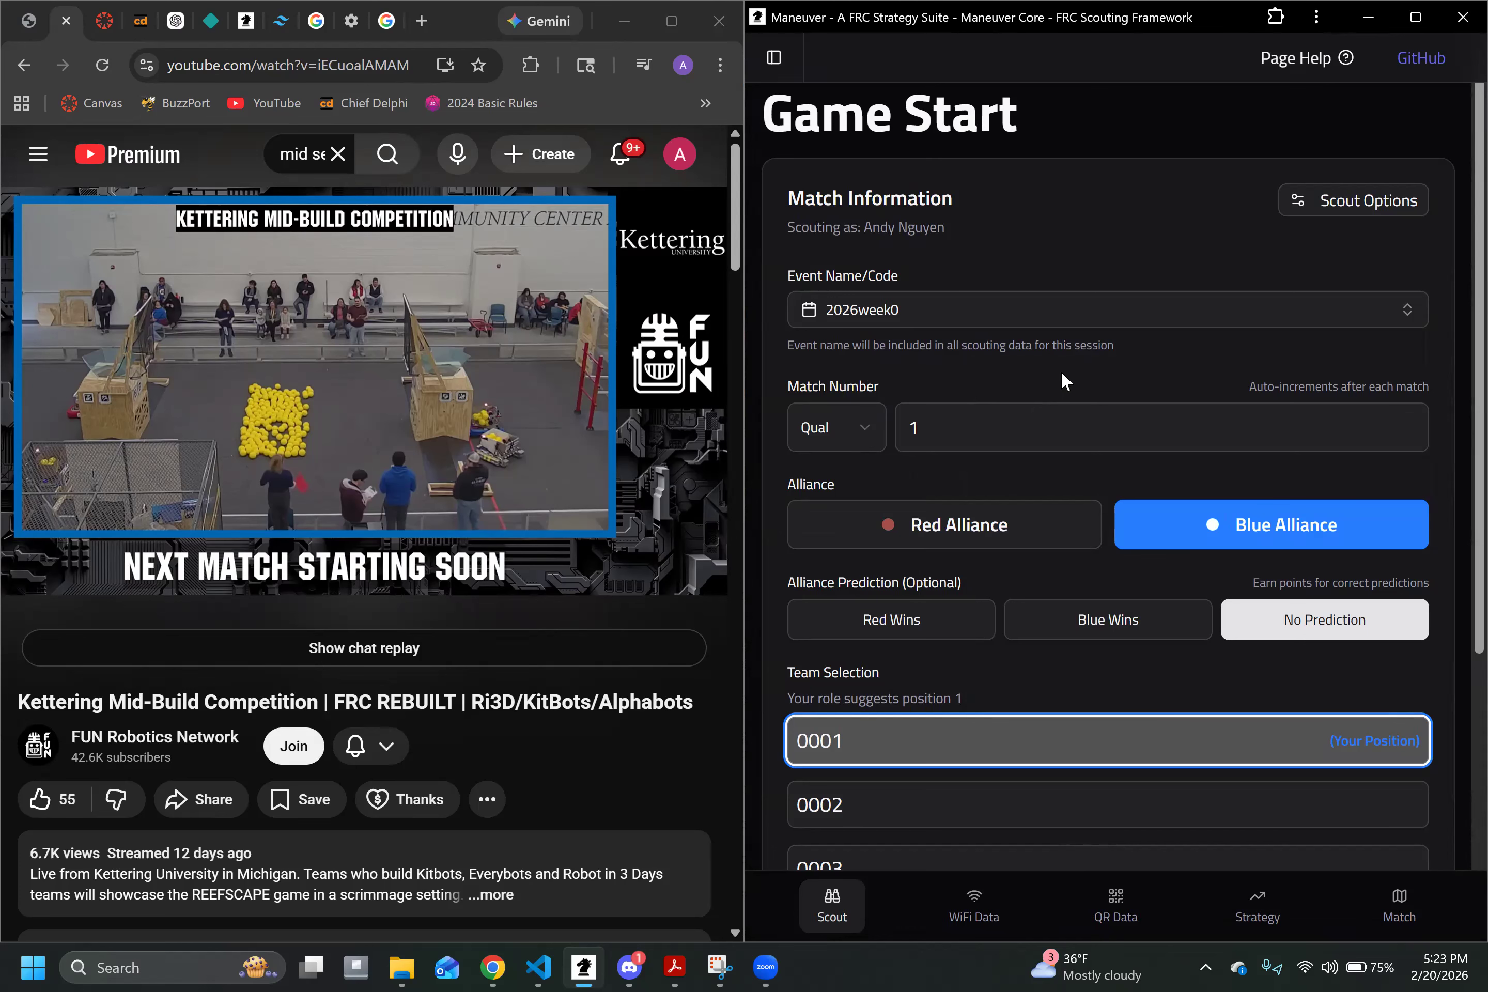
Step: Start scouting qualification match 1 for Blue Alliance team 0001
scroll(1185, 382, "down", 2)
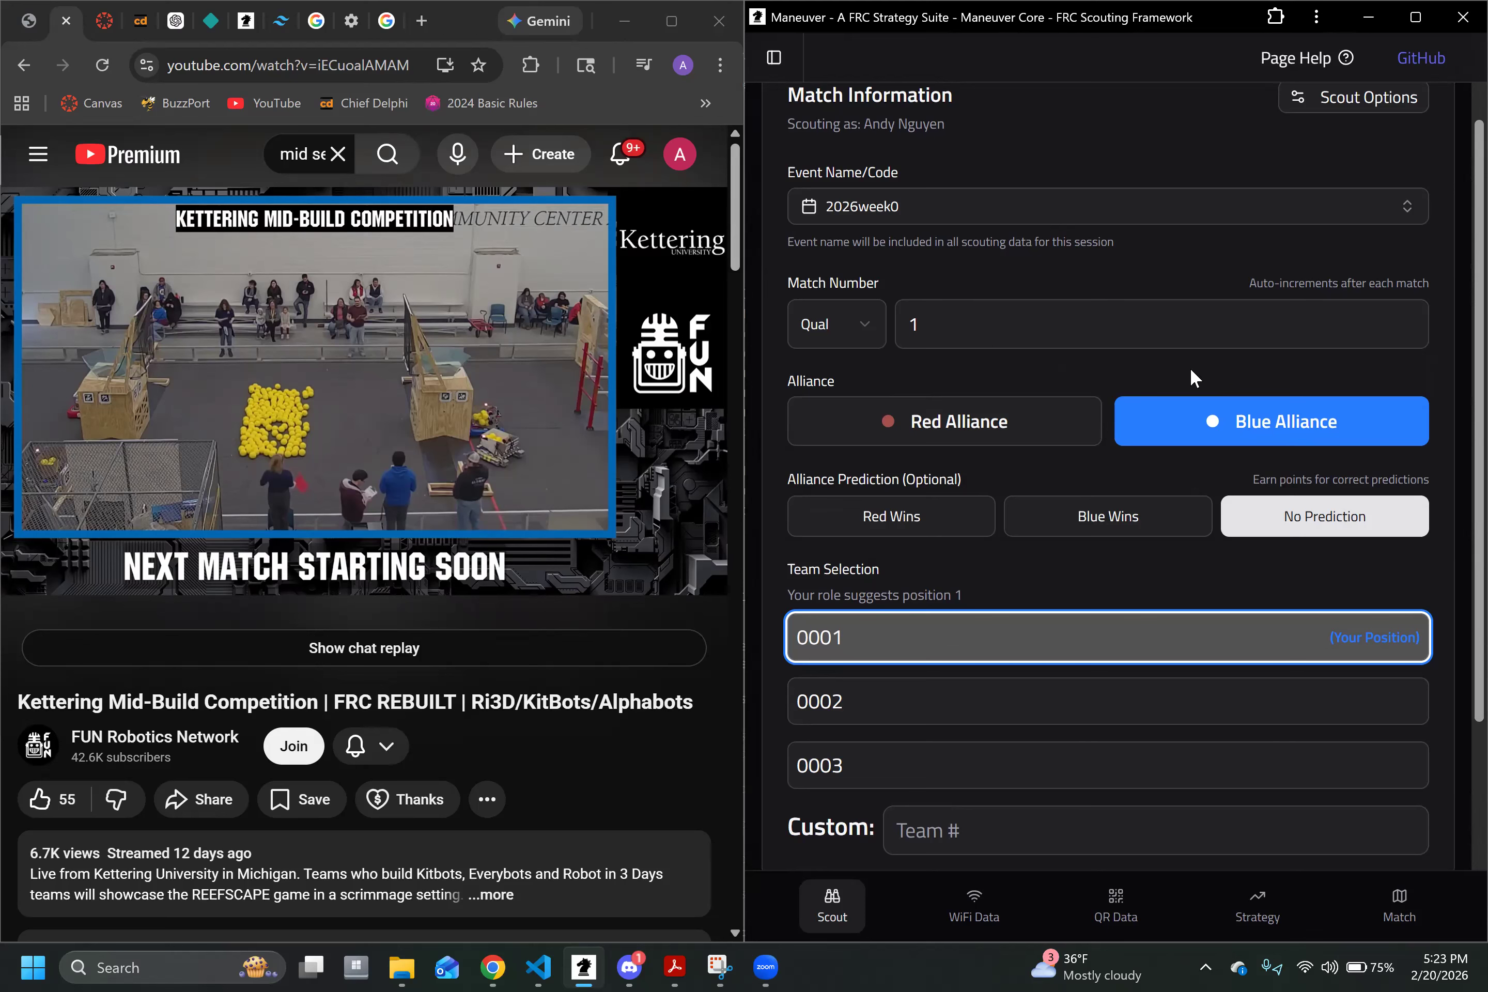
scroll(1390, 454, "down", 4)
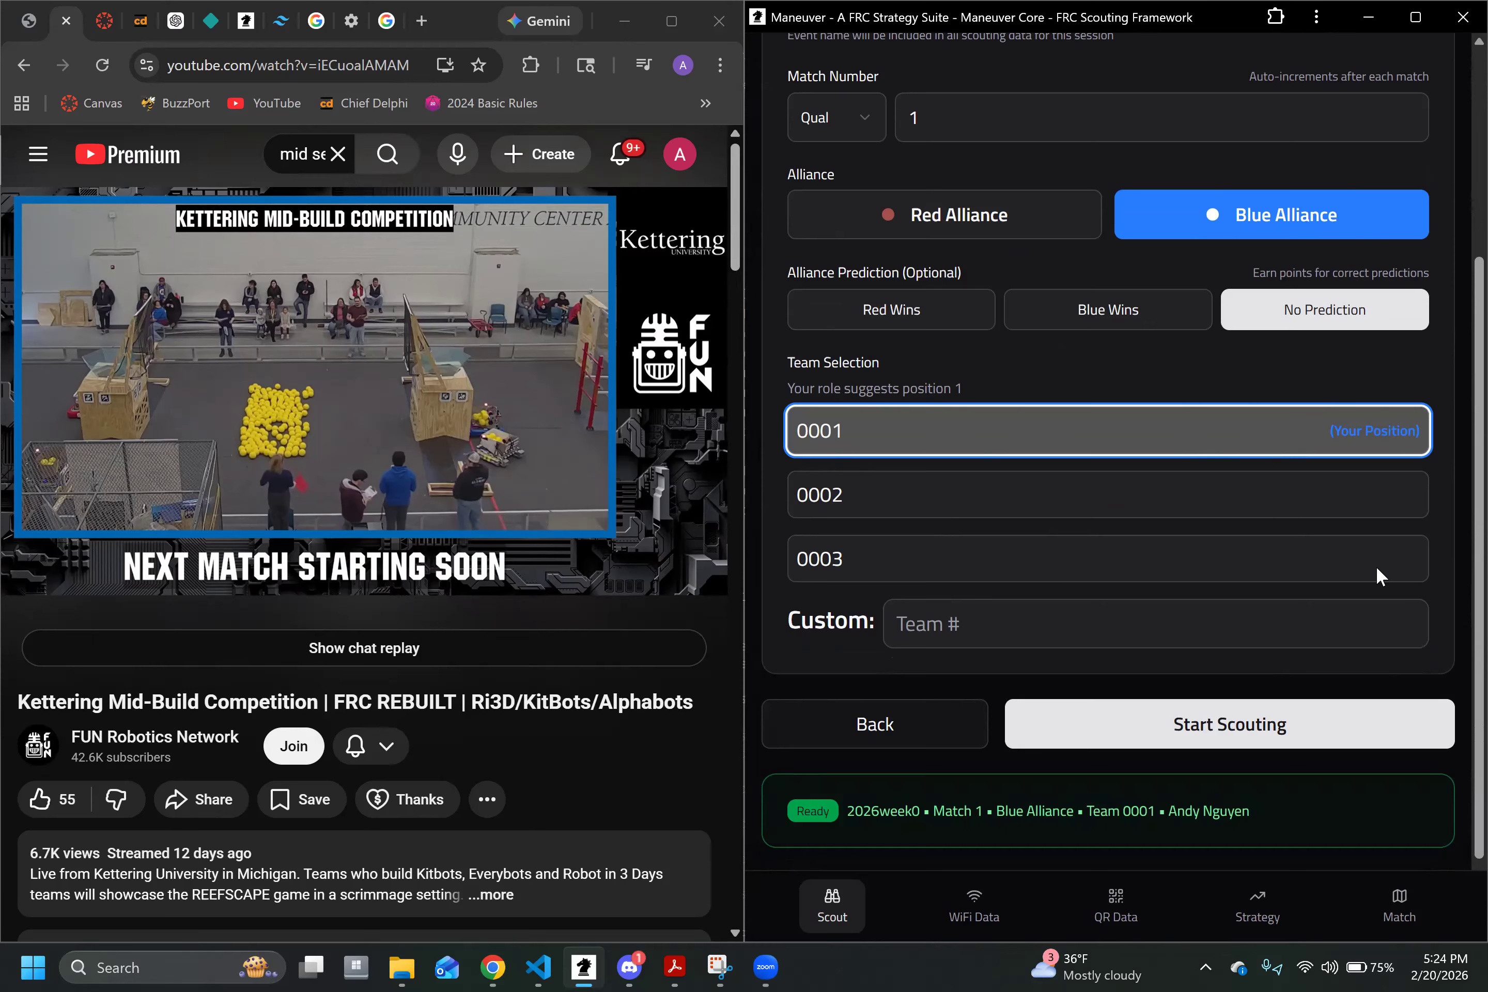
left_click(1170, 741)
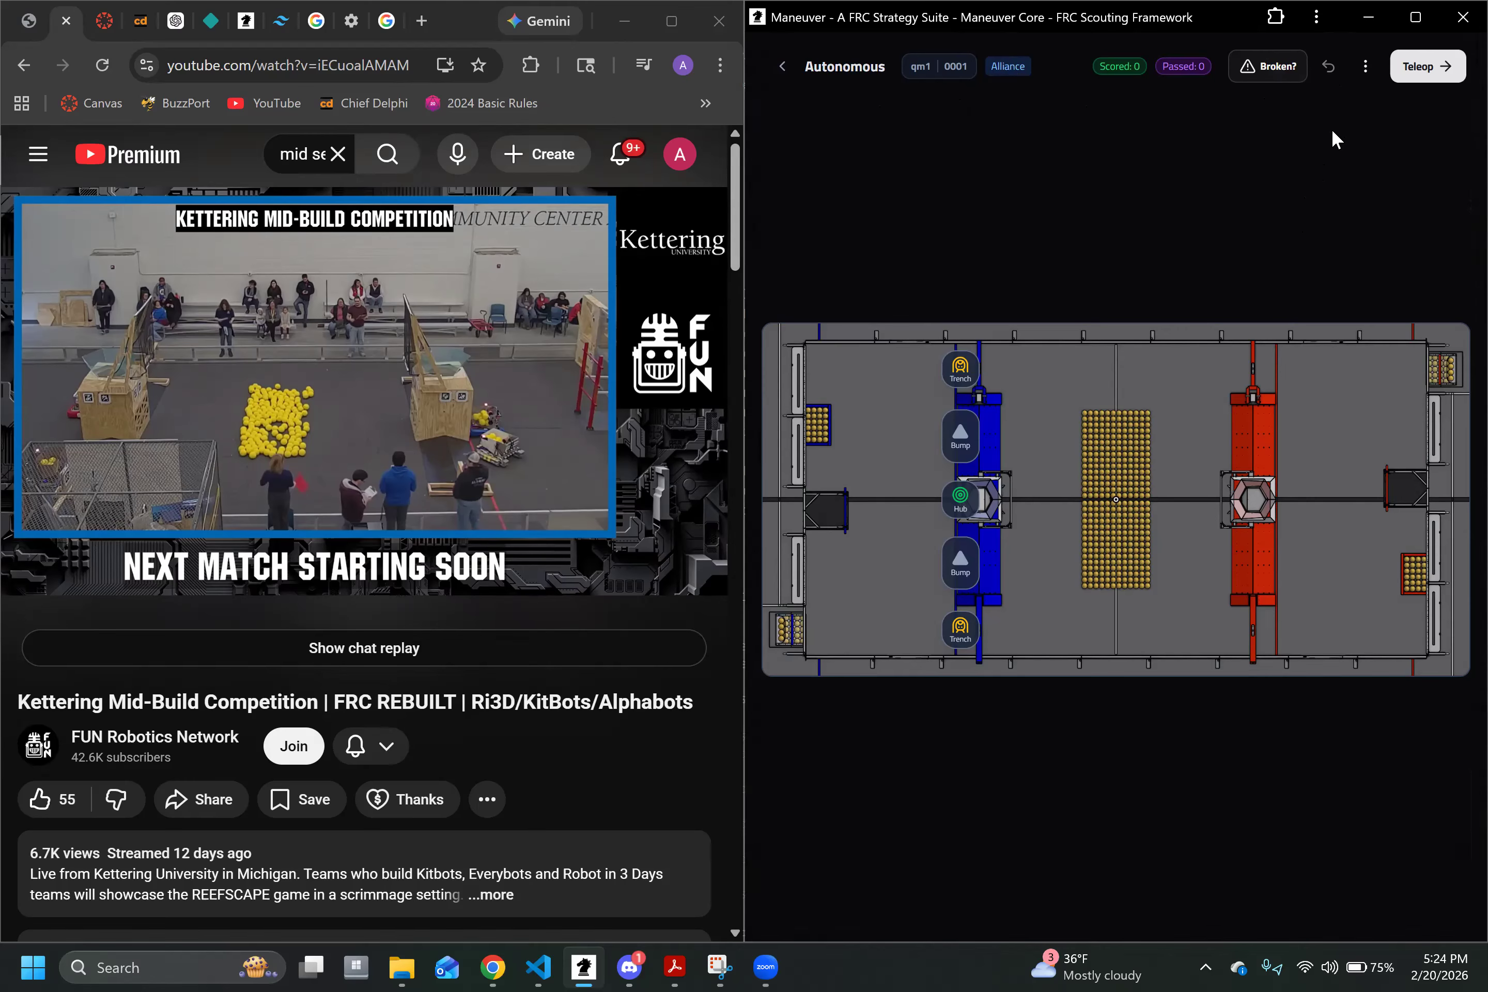
Step: Rotate the field map 180° and reset its rotation
left_click(1365, 66)
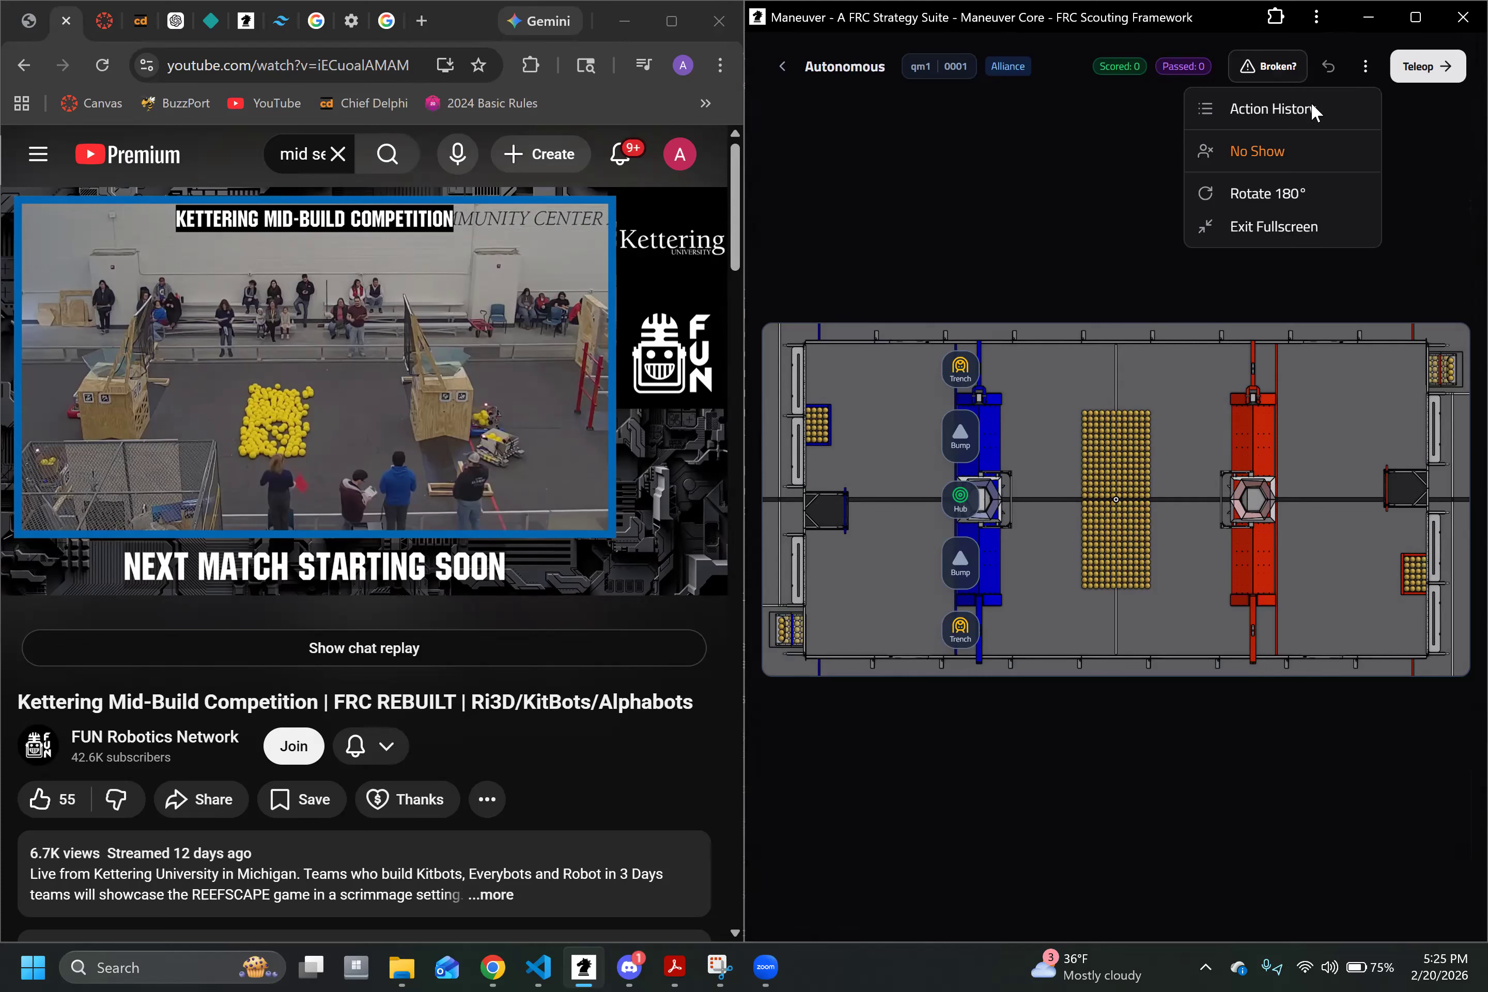
left_click(1294, 153)
left_click(1300, 194)
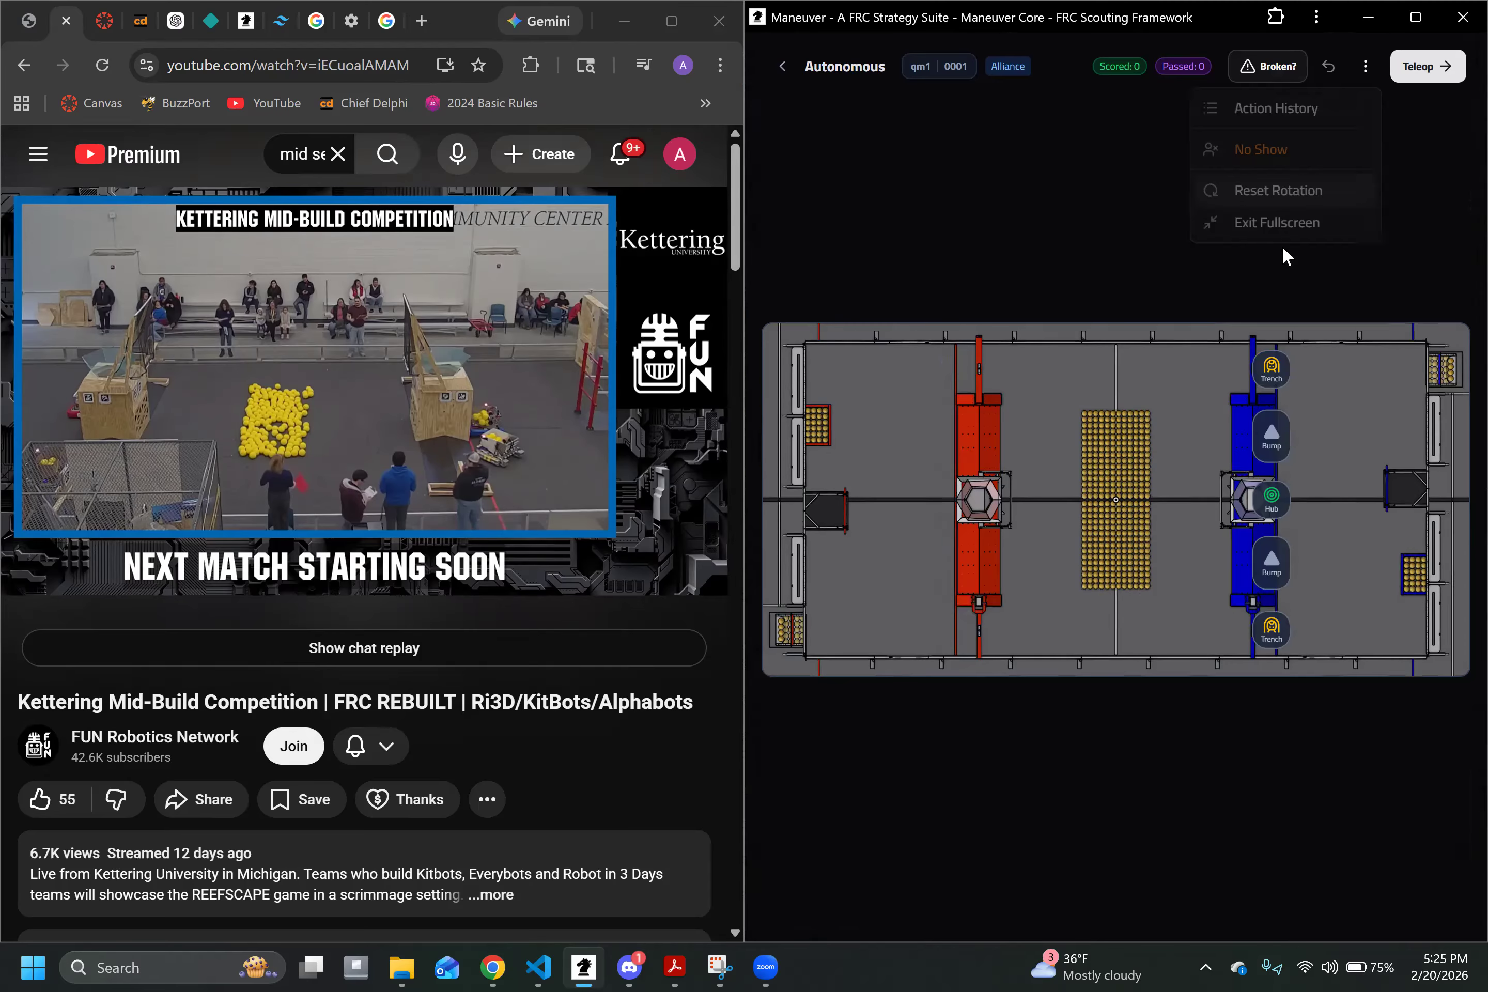
left_click(1366, 66)
left_click(1308, 196)
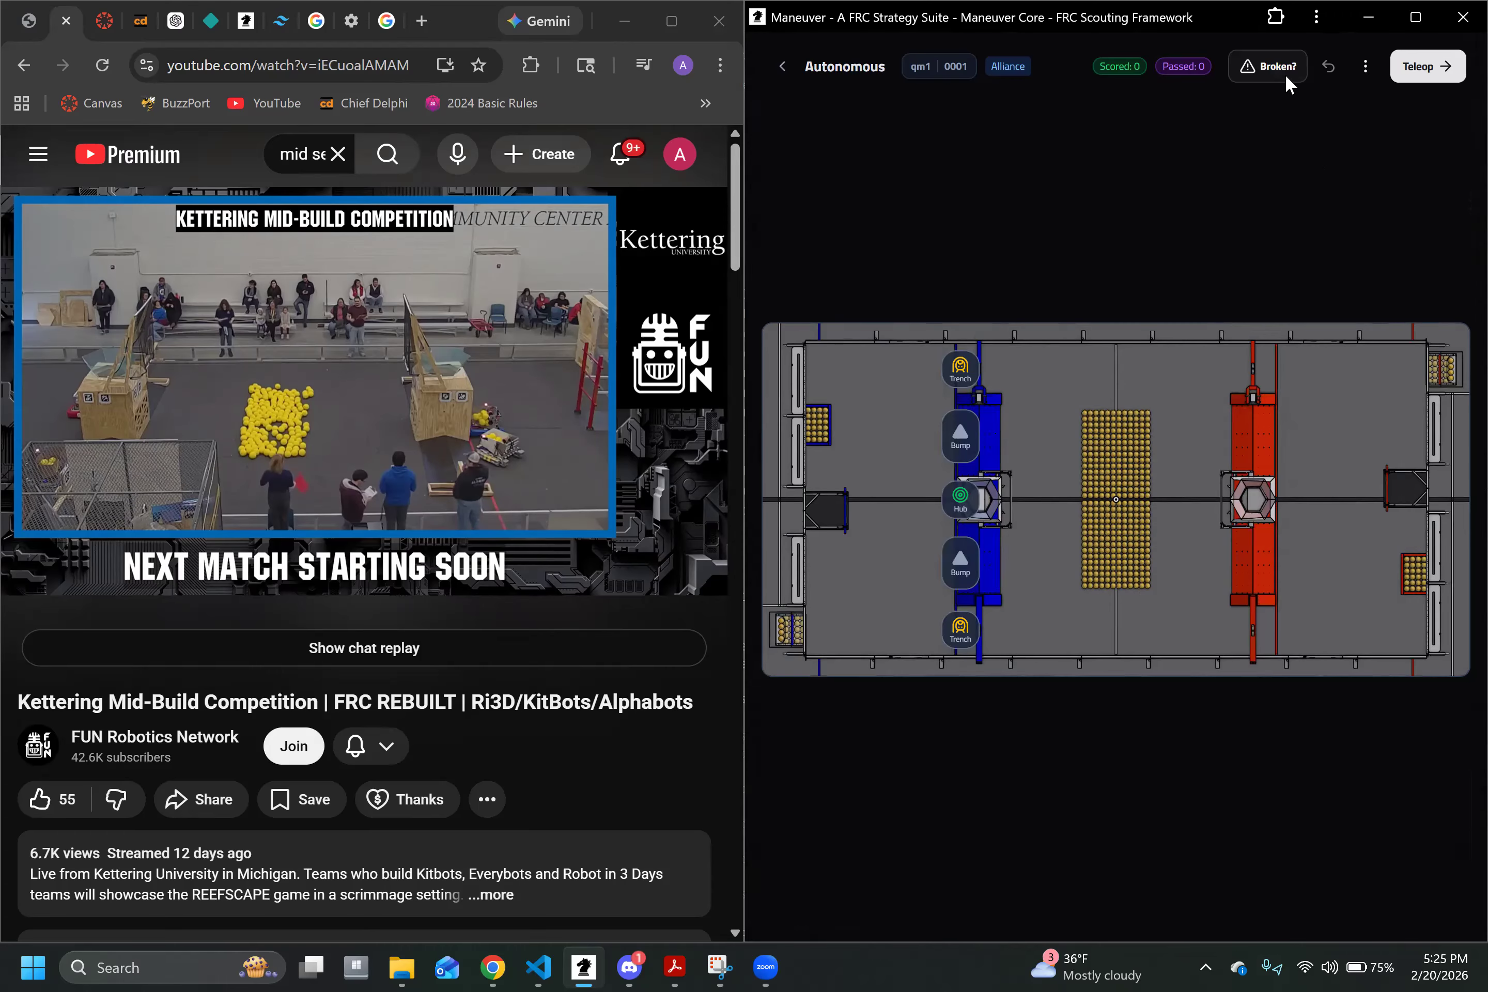
left_click(1365, 66)
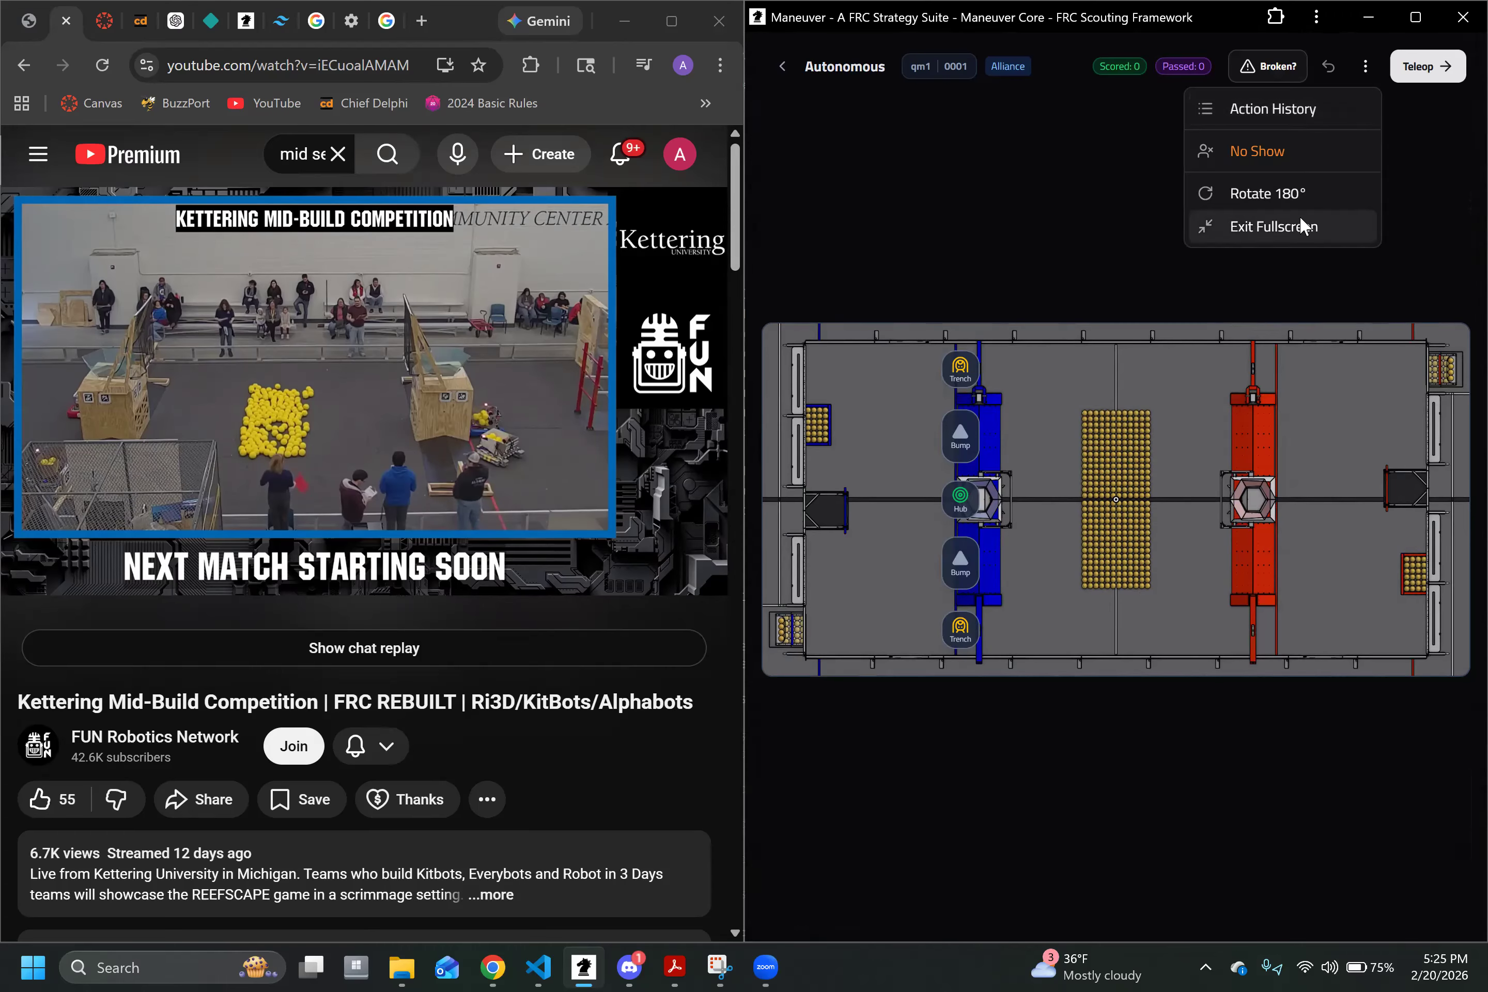
left_click(1366, 68)
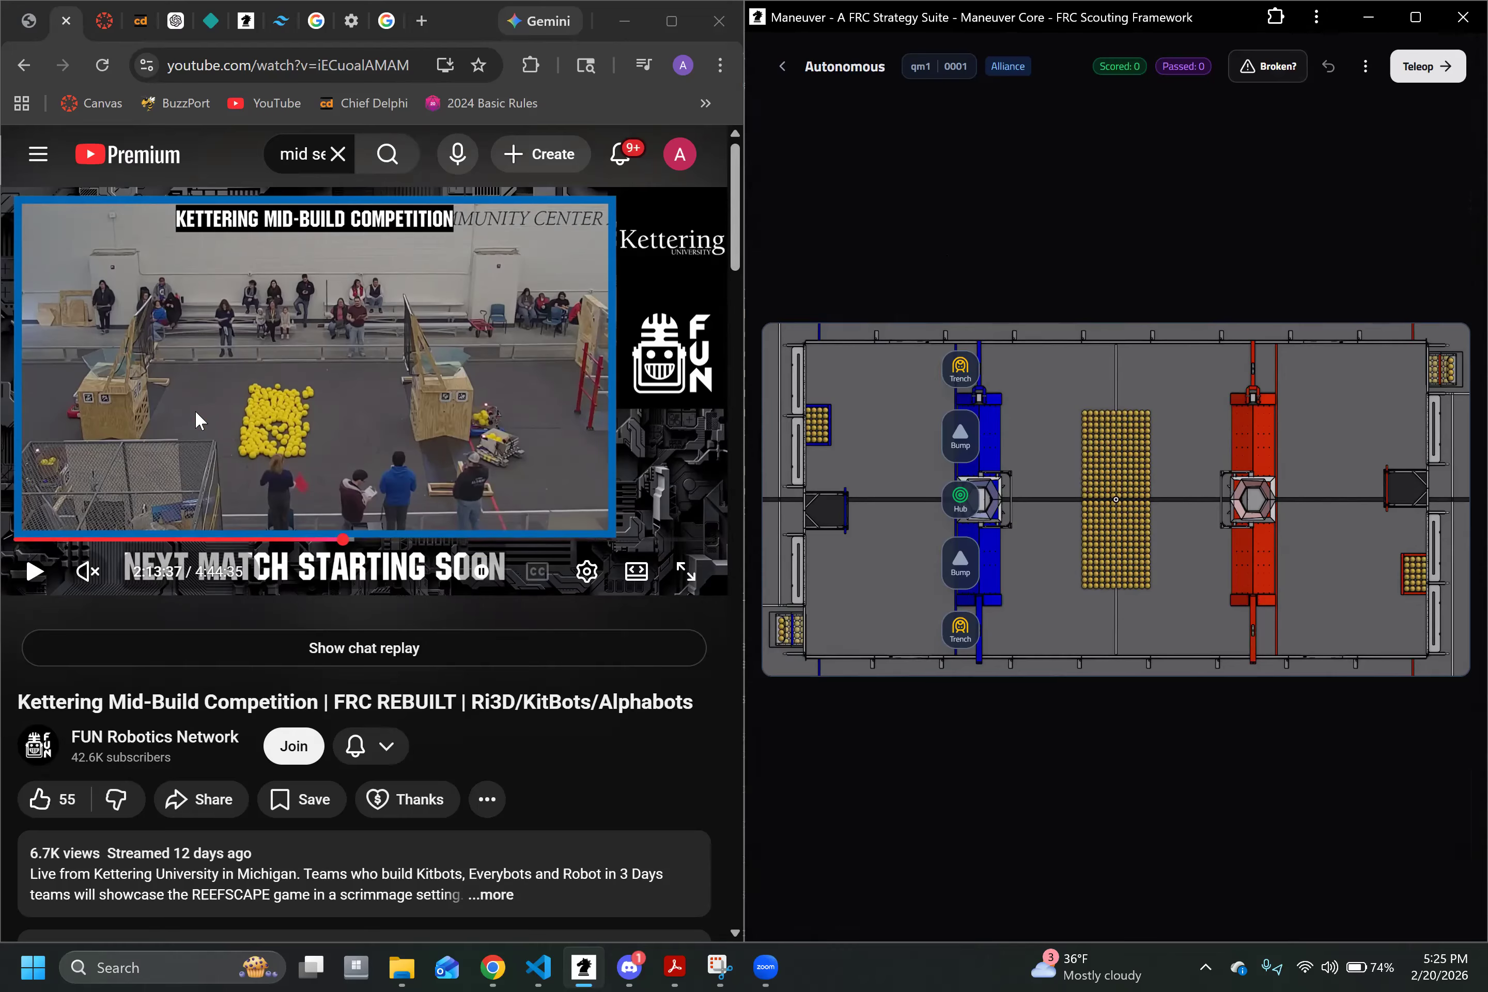
Step: Record a start at the lower blue bump and a successful climb with a 15 s start time, staying in the autonomous phase
left_click(954, 565)
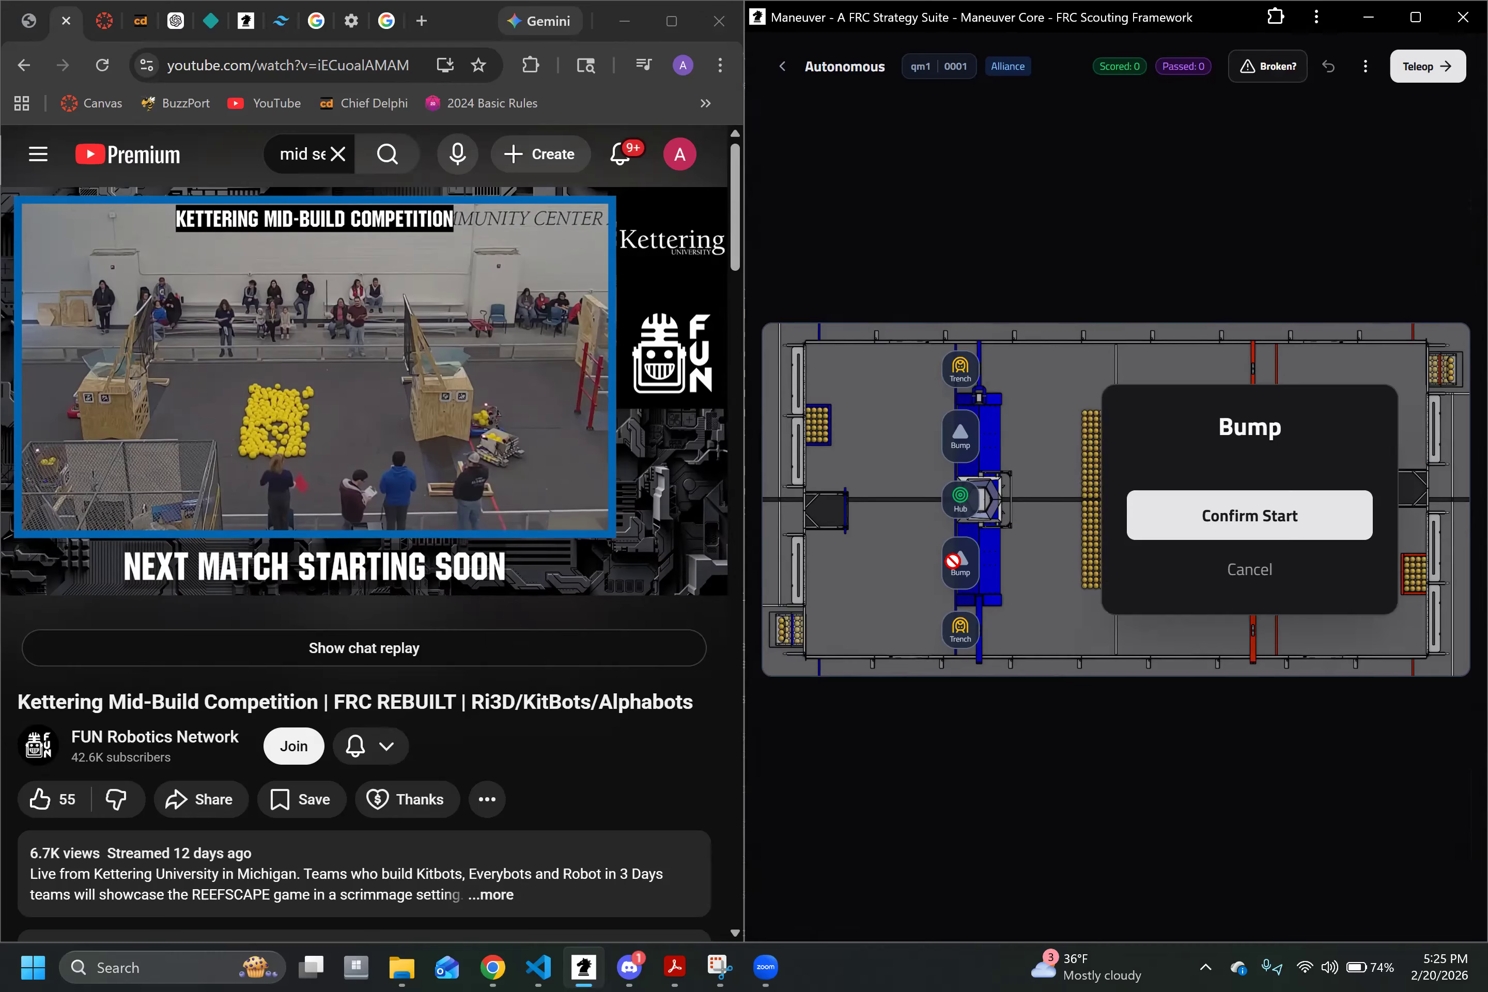
left_click(1330, 527)
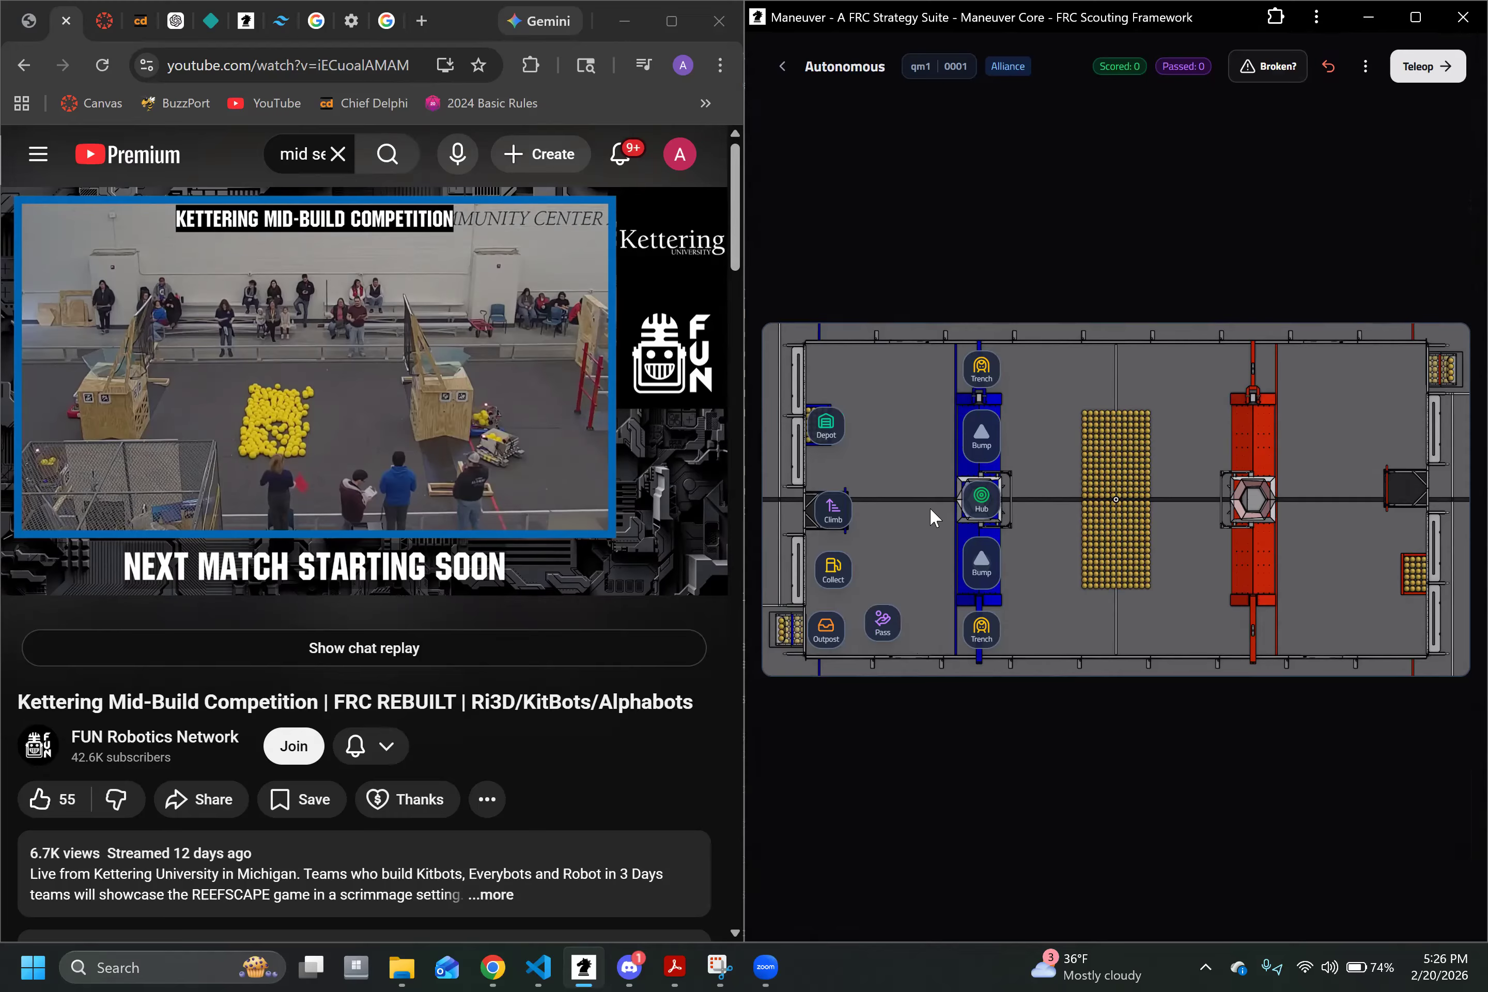
left_click(834, 509)
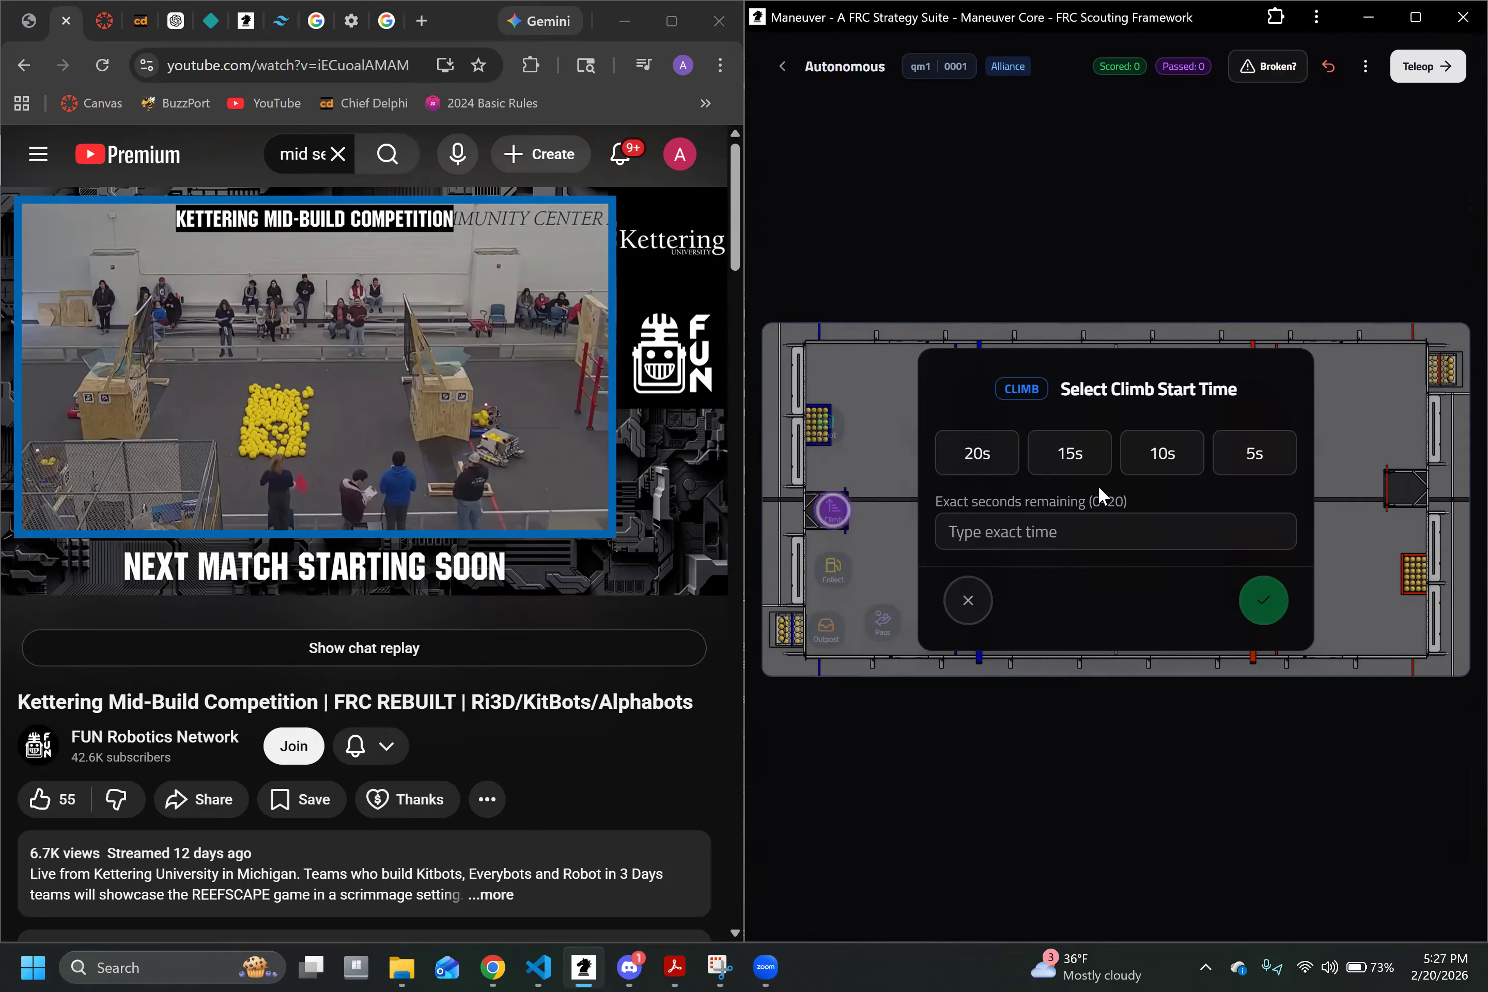
left_click(1086, 451)
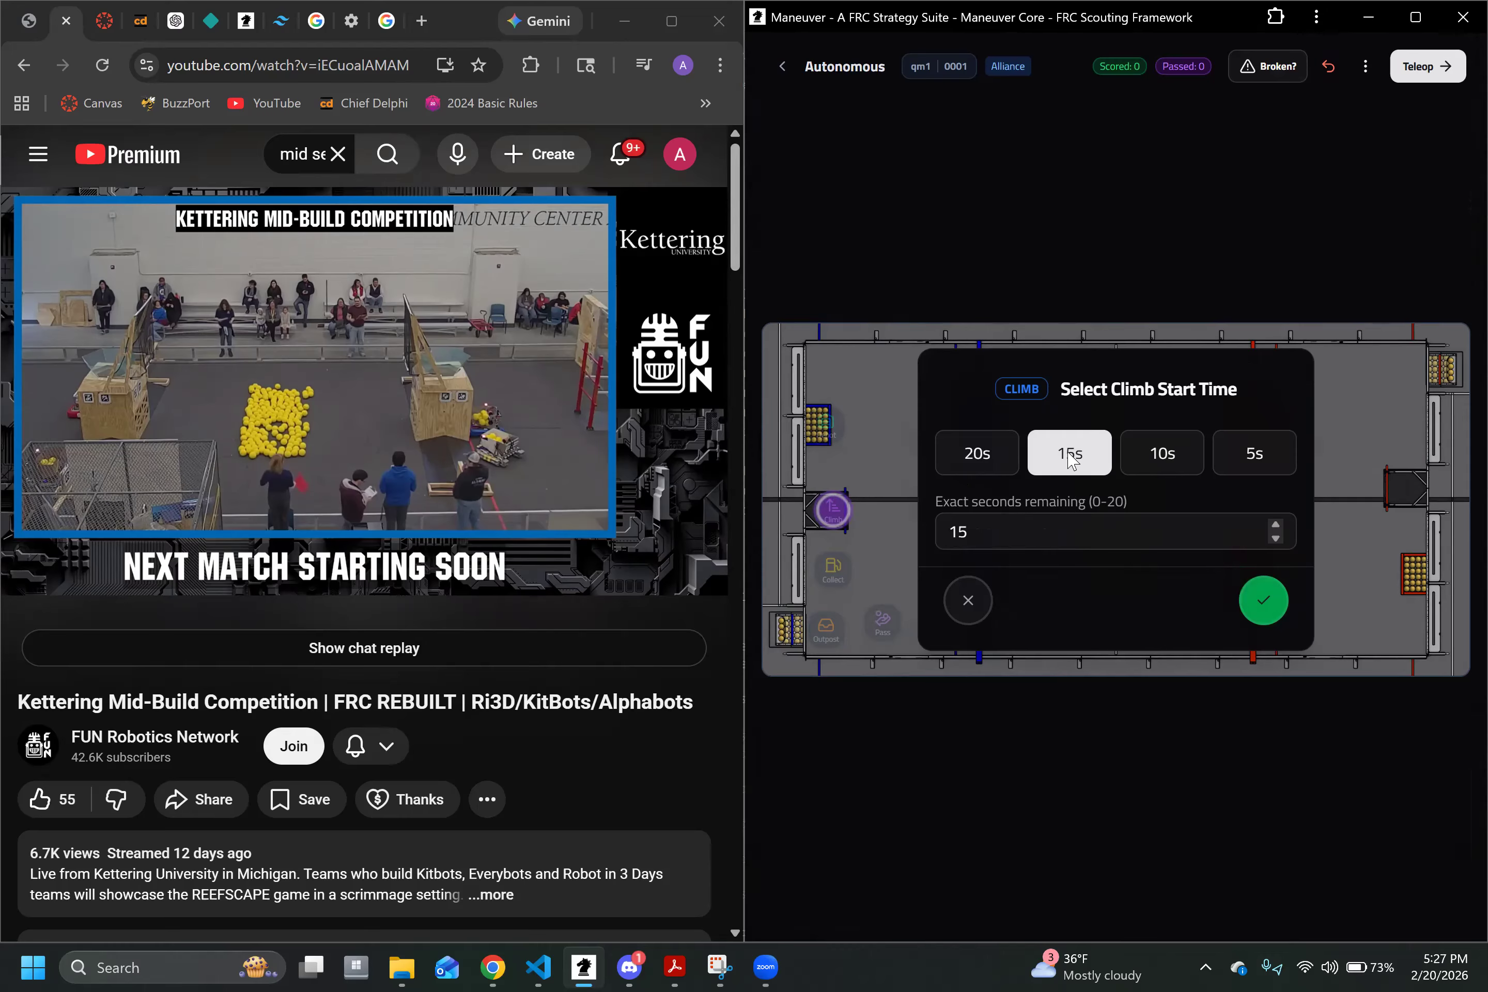
left_click(1262, 601)
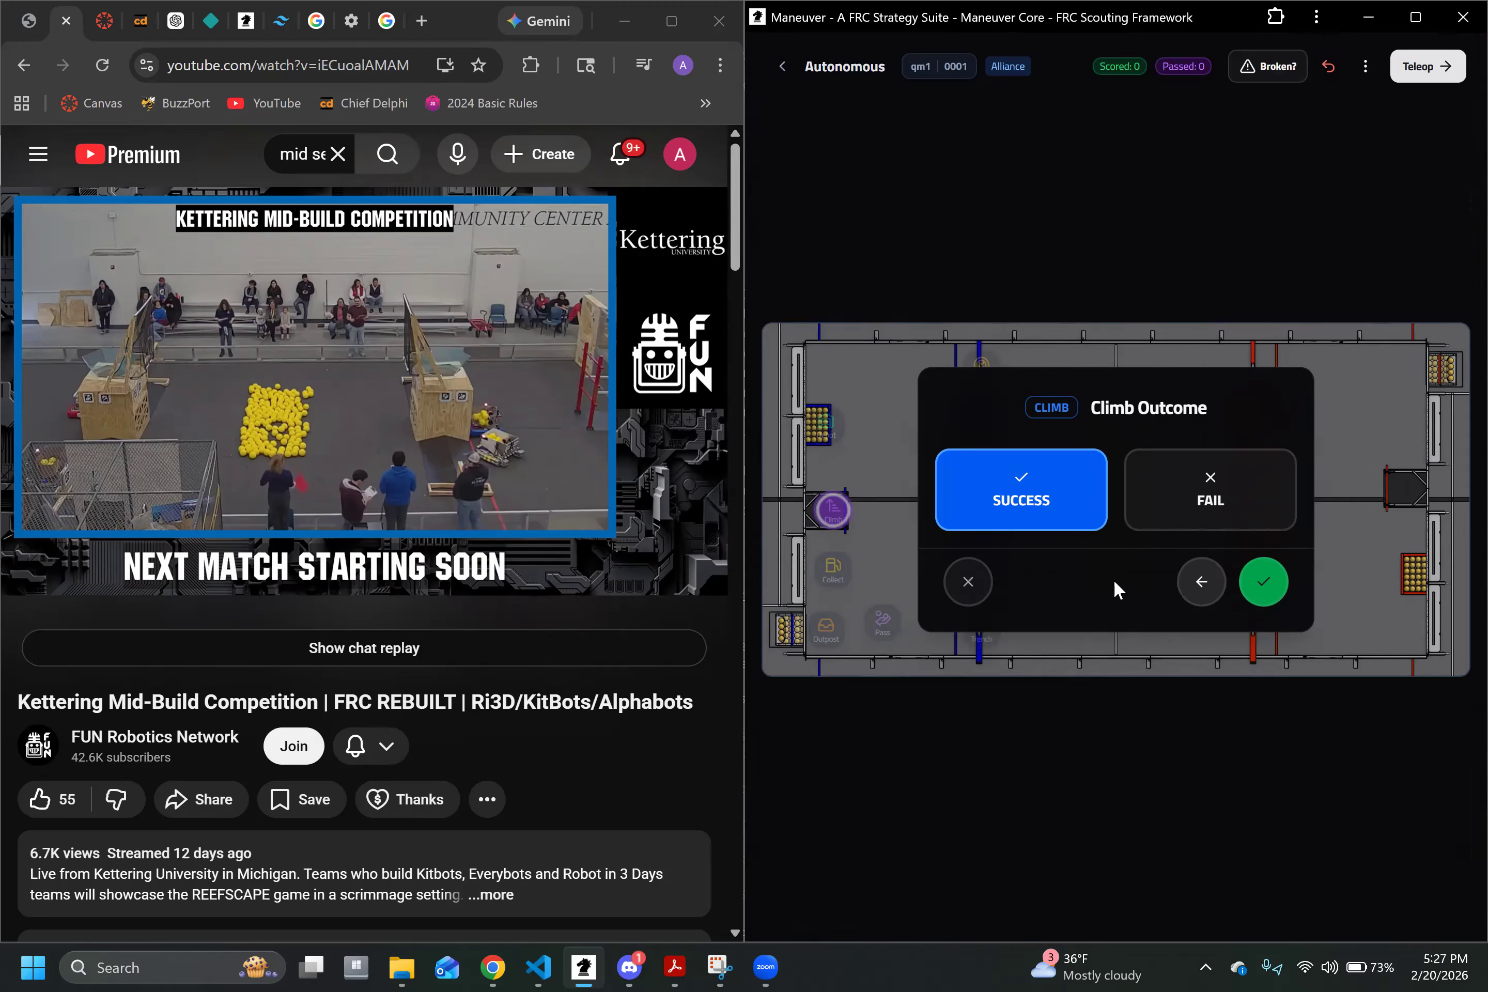
left_click(1262, 591)
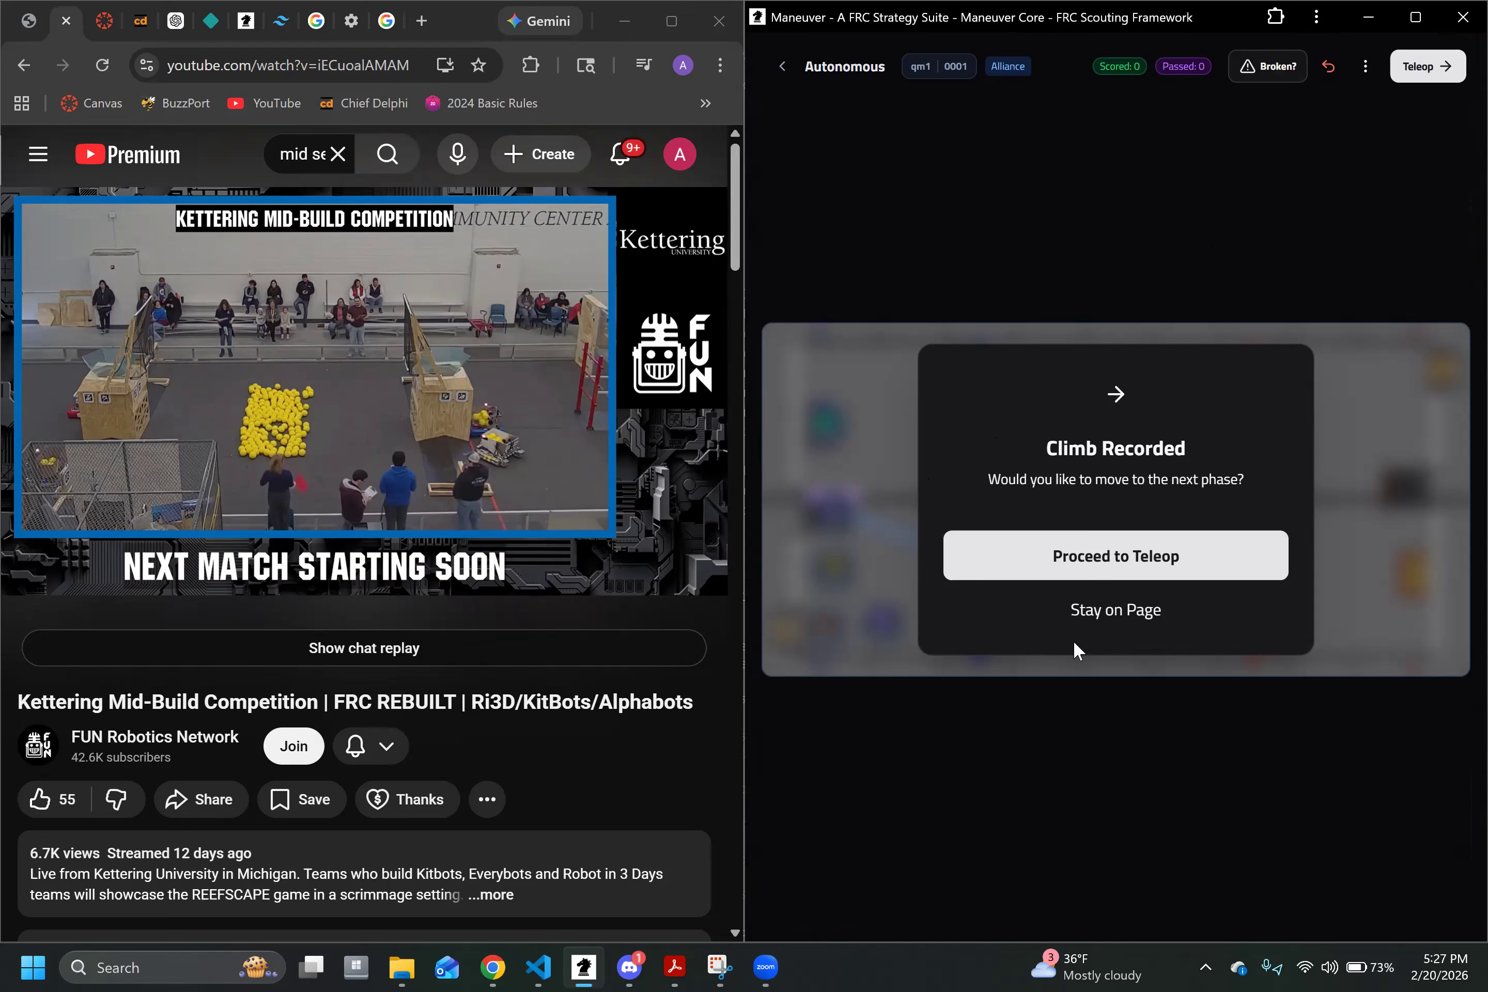
left_click(1099, 616)
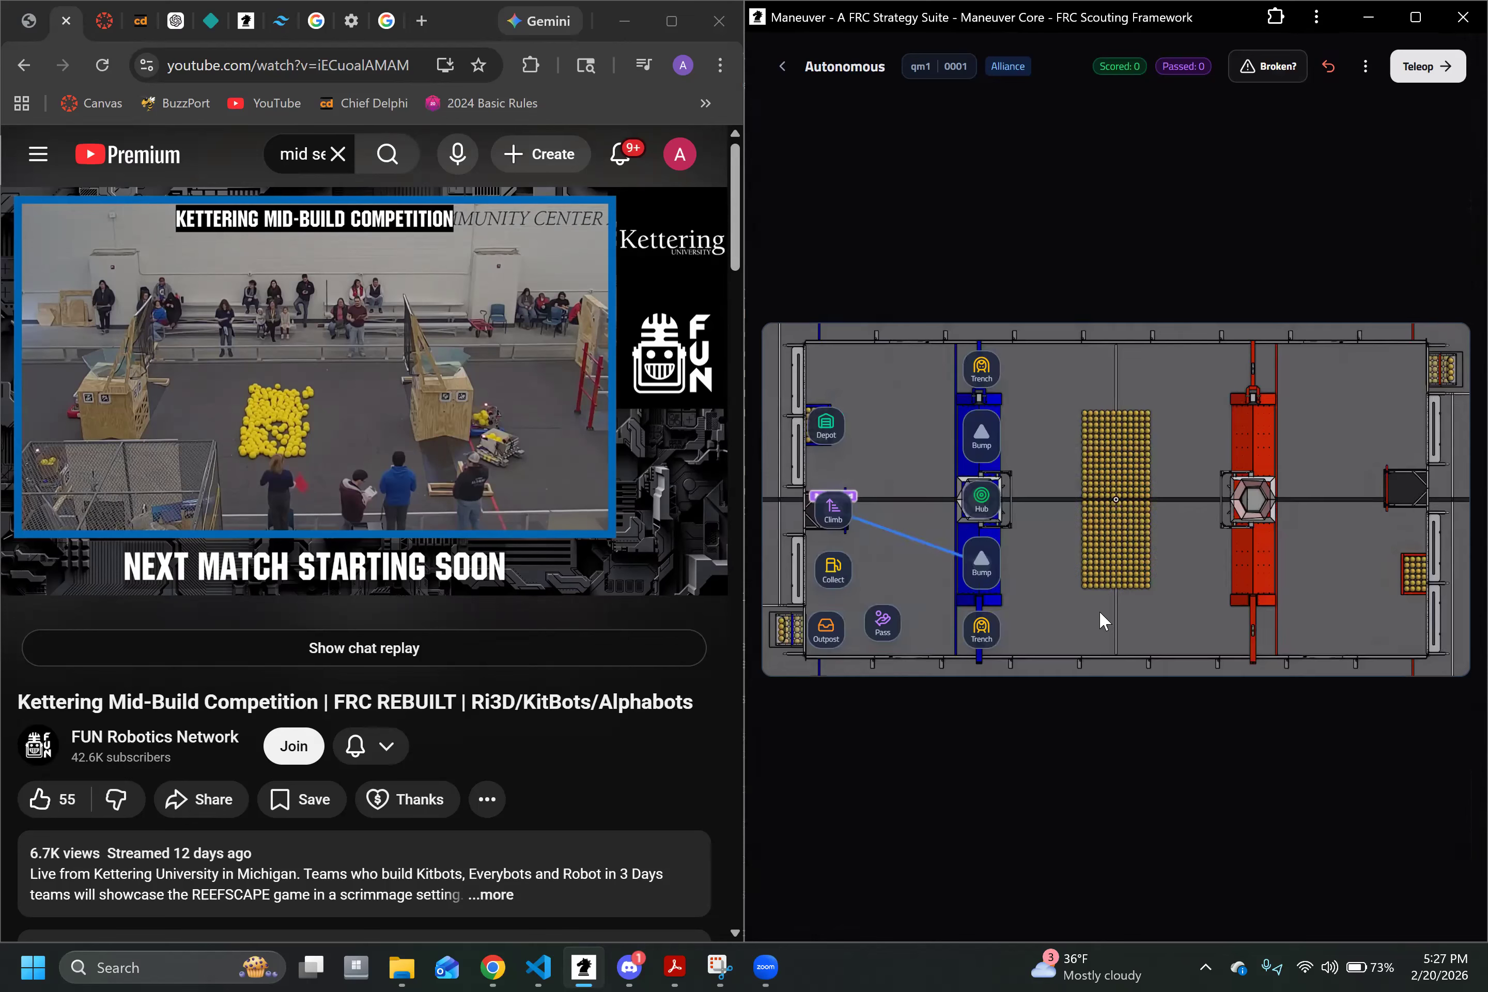
Step: Undo the recorded autonomous actions and confirm the lower blue bump as the start position again
left_click(1329, 66)
left_click(949, 565)
left_click(1290, 527)
Step: Play the match video and record a +8 hub score from the spot just outside the lower blue bump, in the blue alliance zone
mouse_move(358, 447)
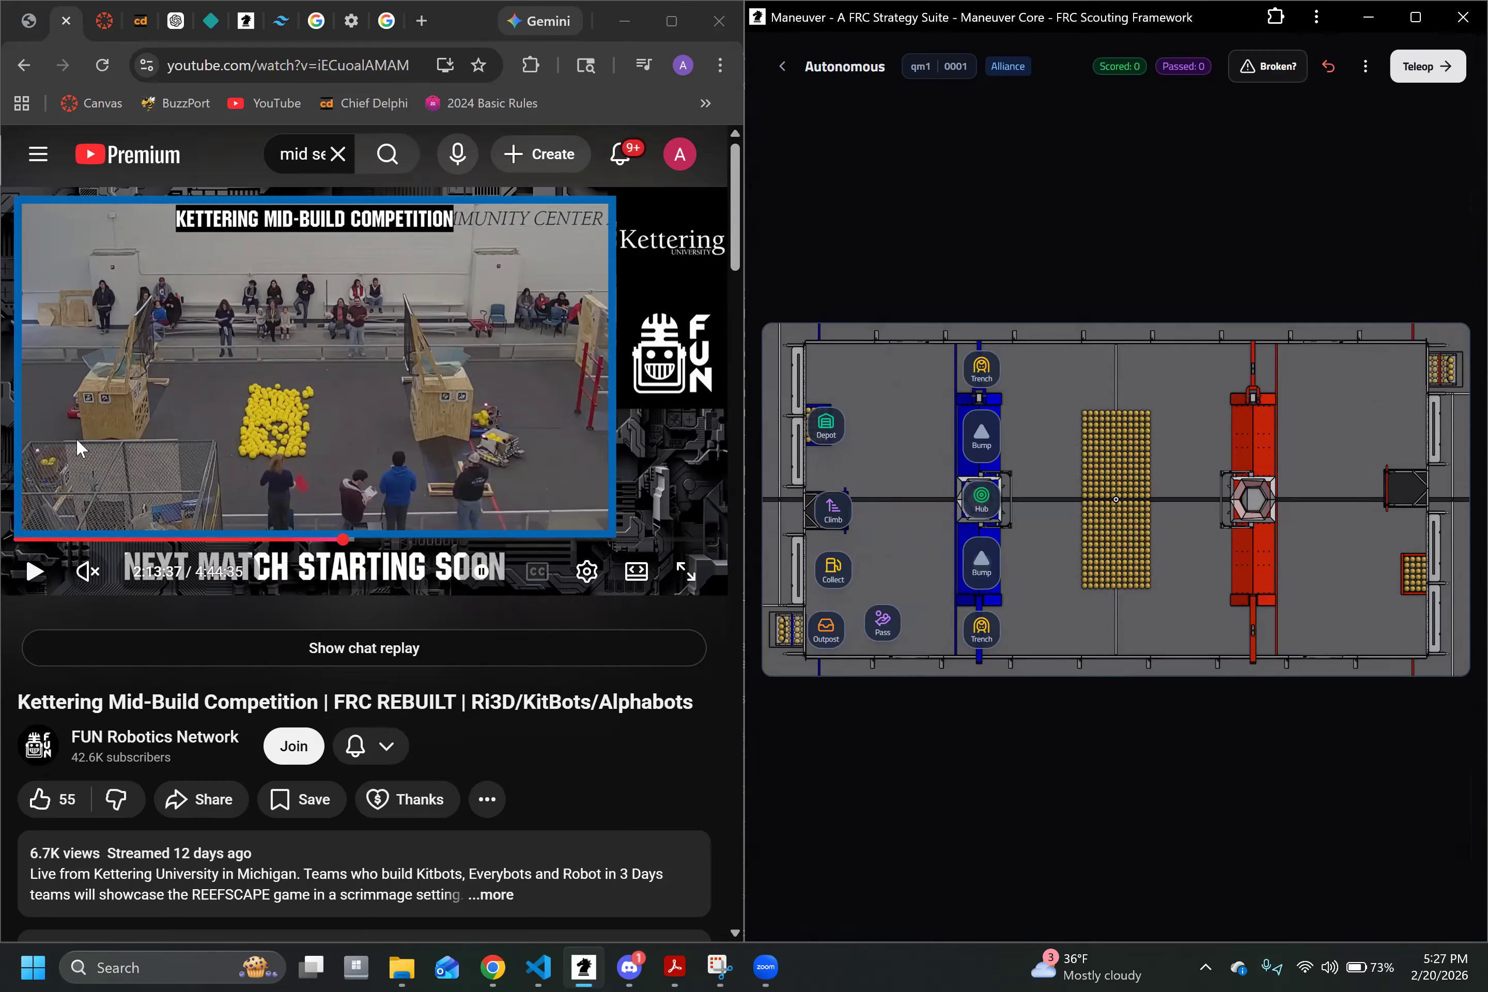
left_click(314, 387)
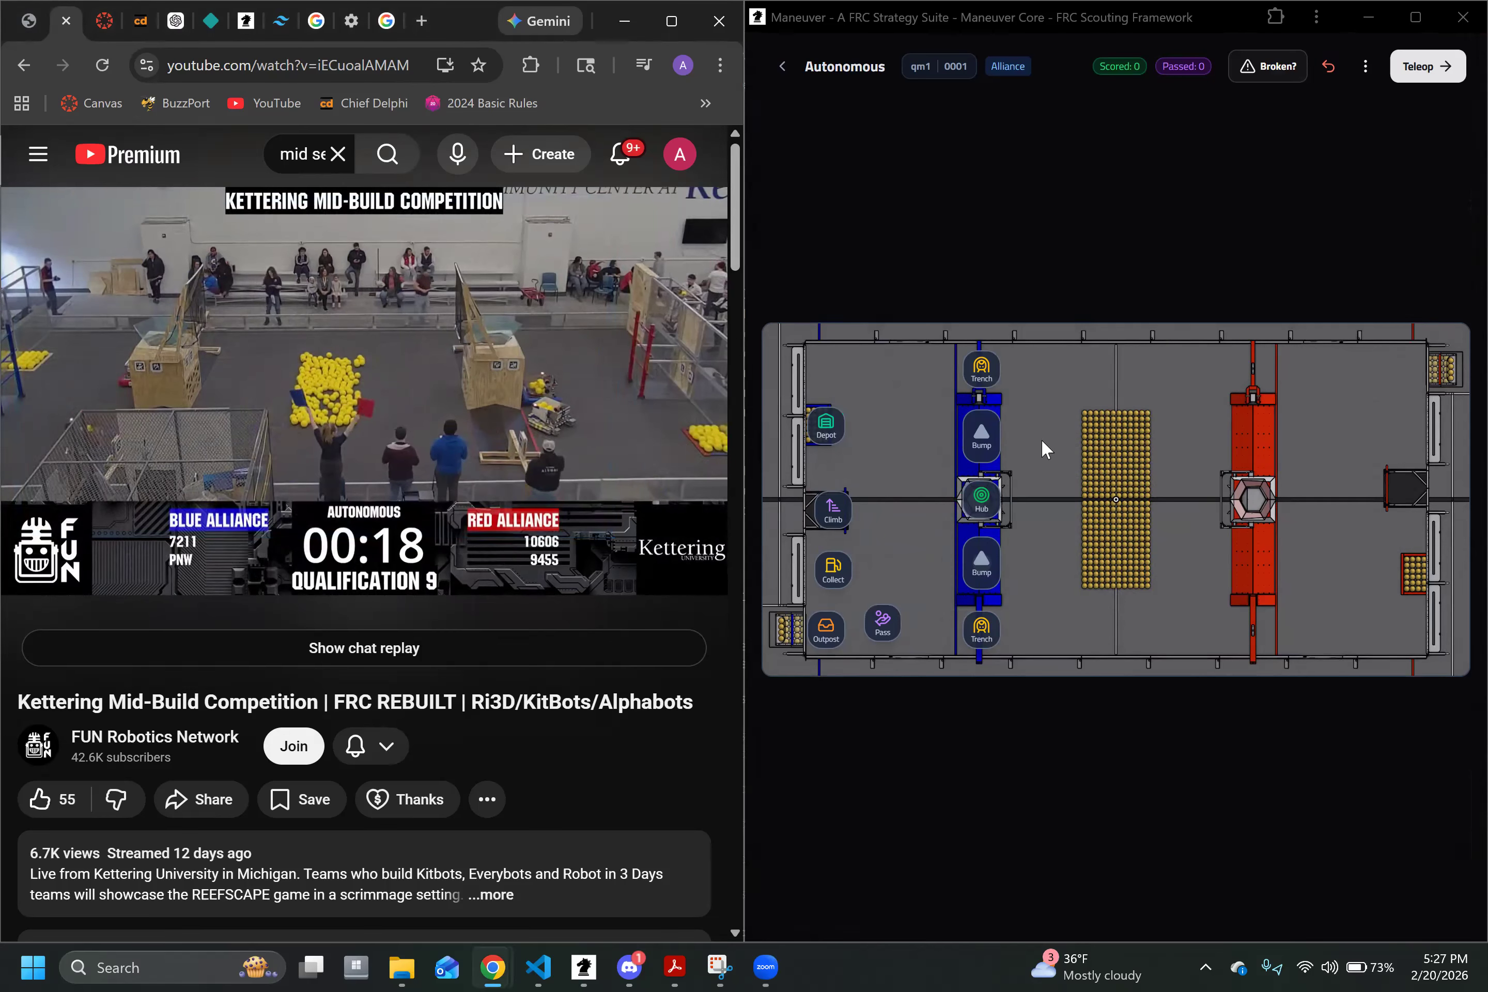
left_click(980, 501)
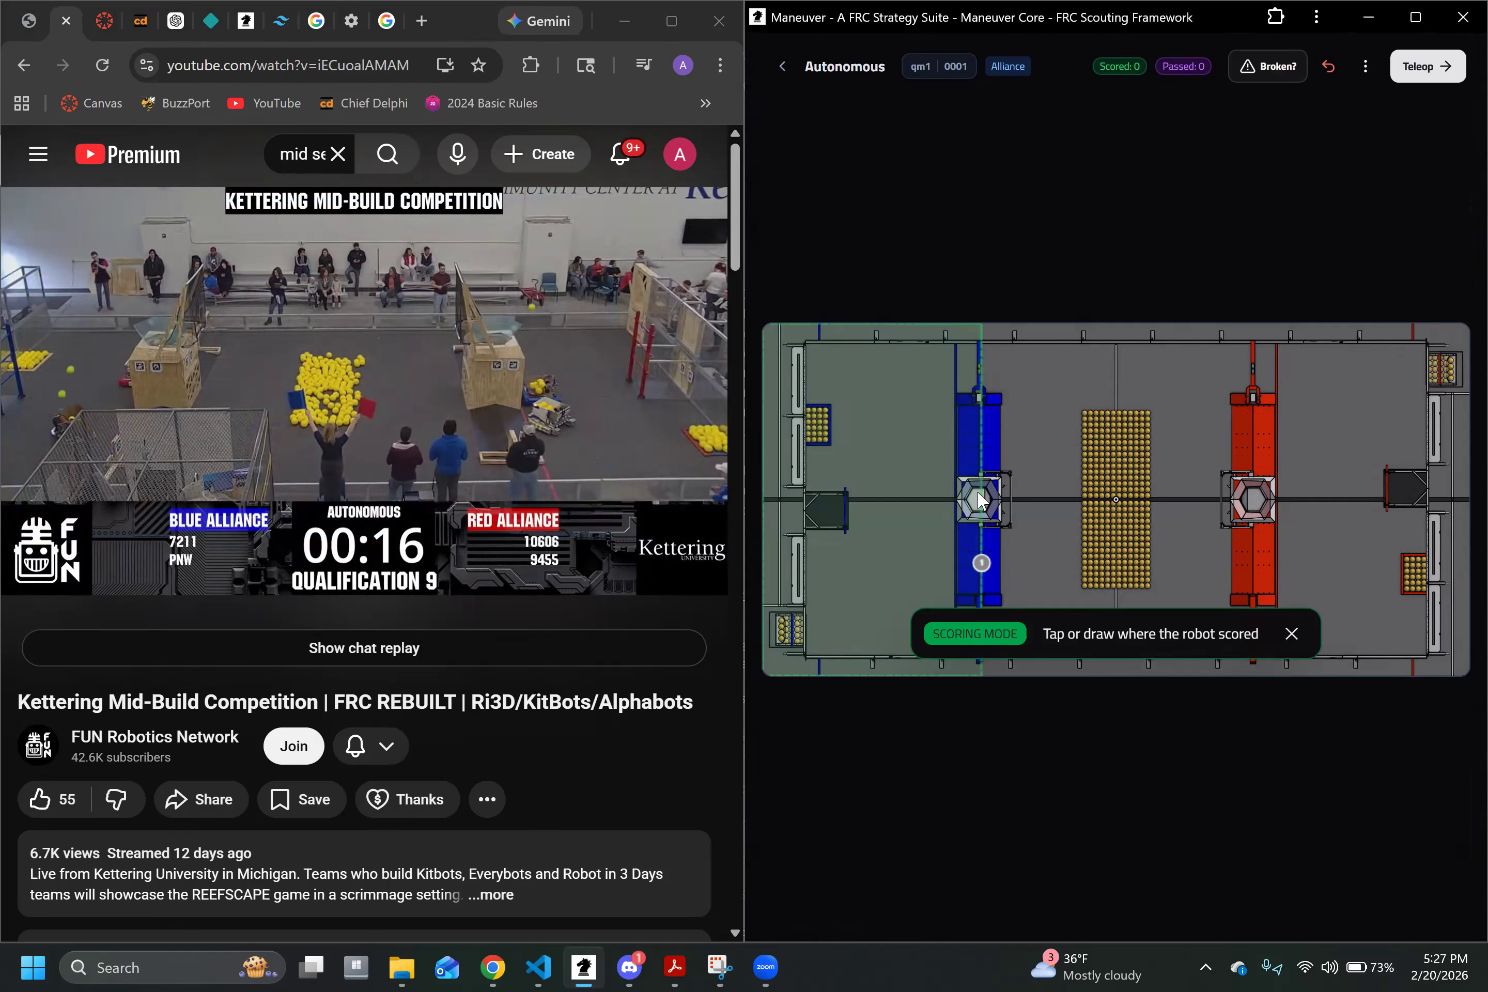
left_click(906, 564)
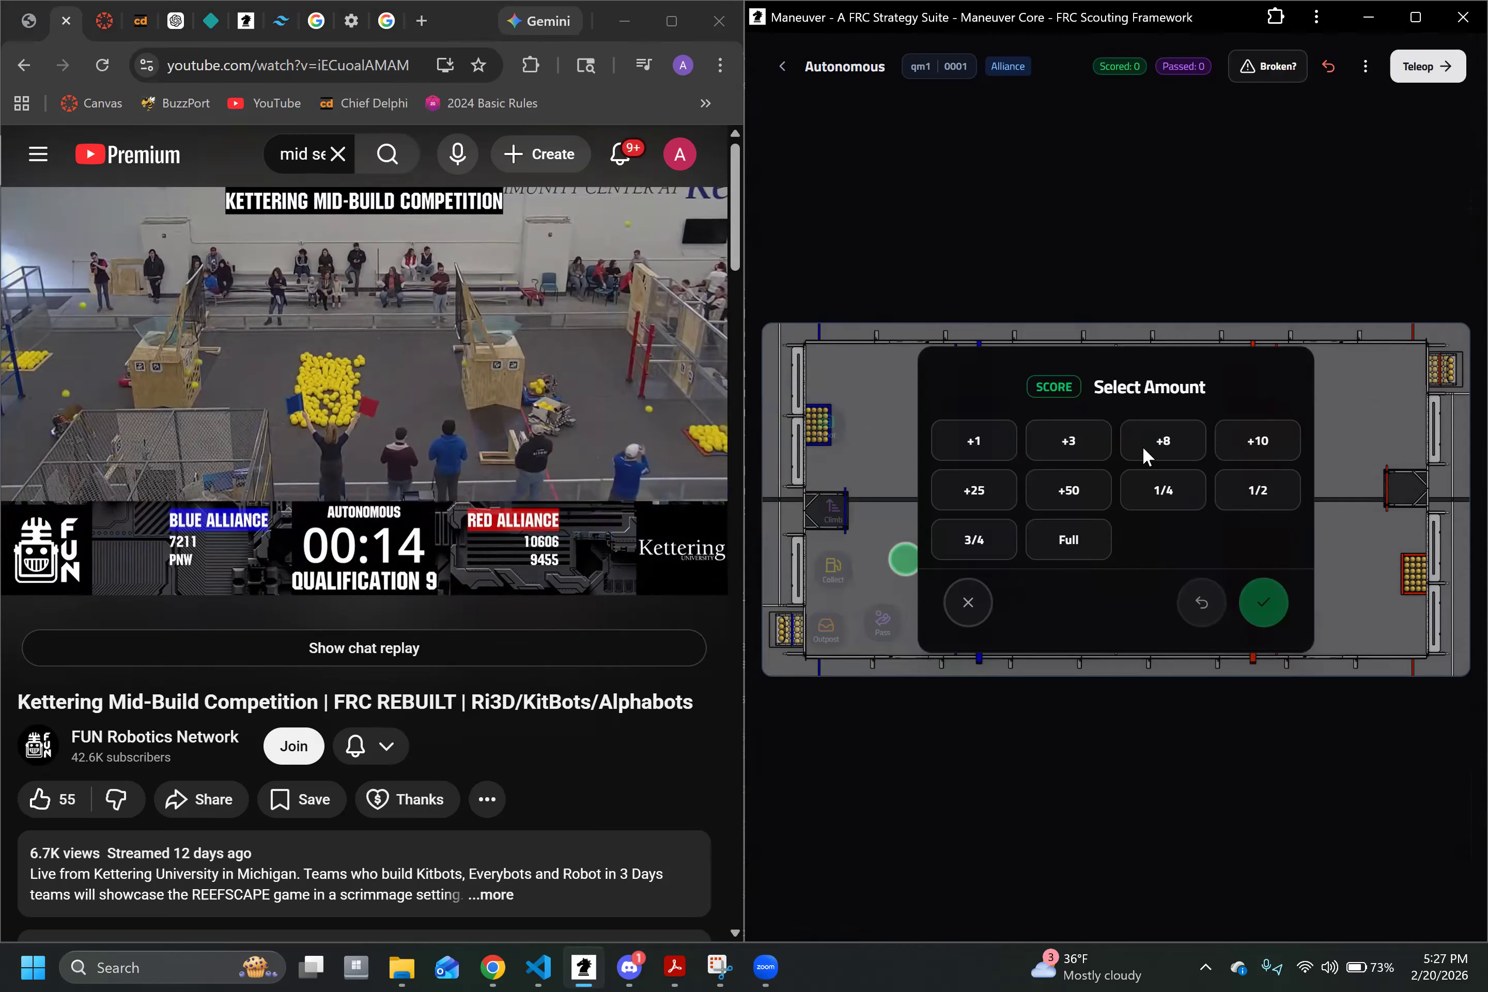
left_click(1161, 440)
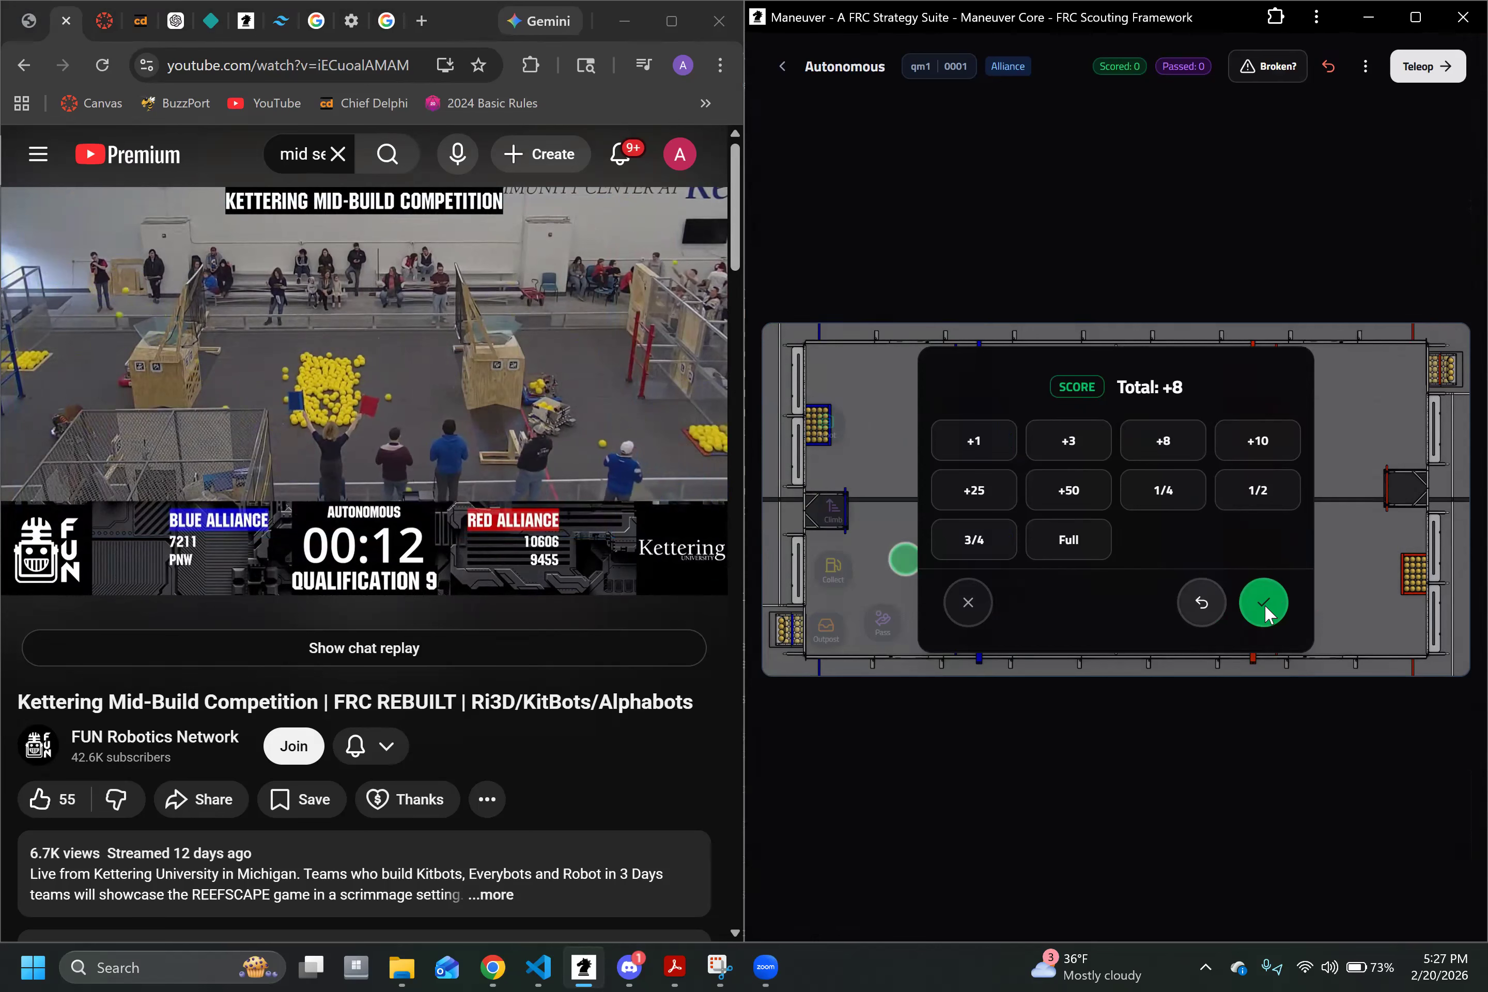
left_click(1265, 604)
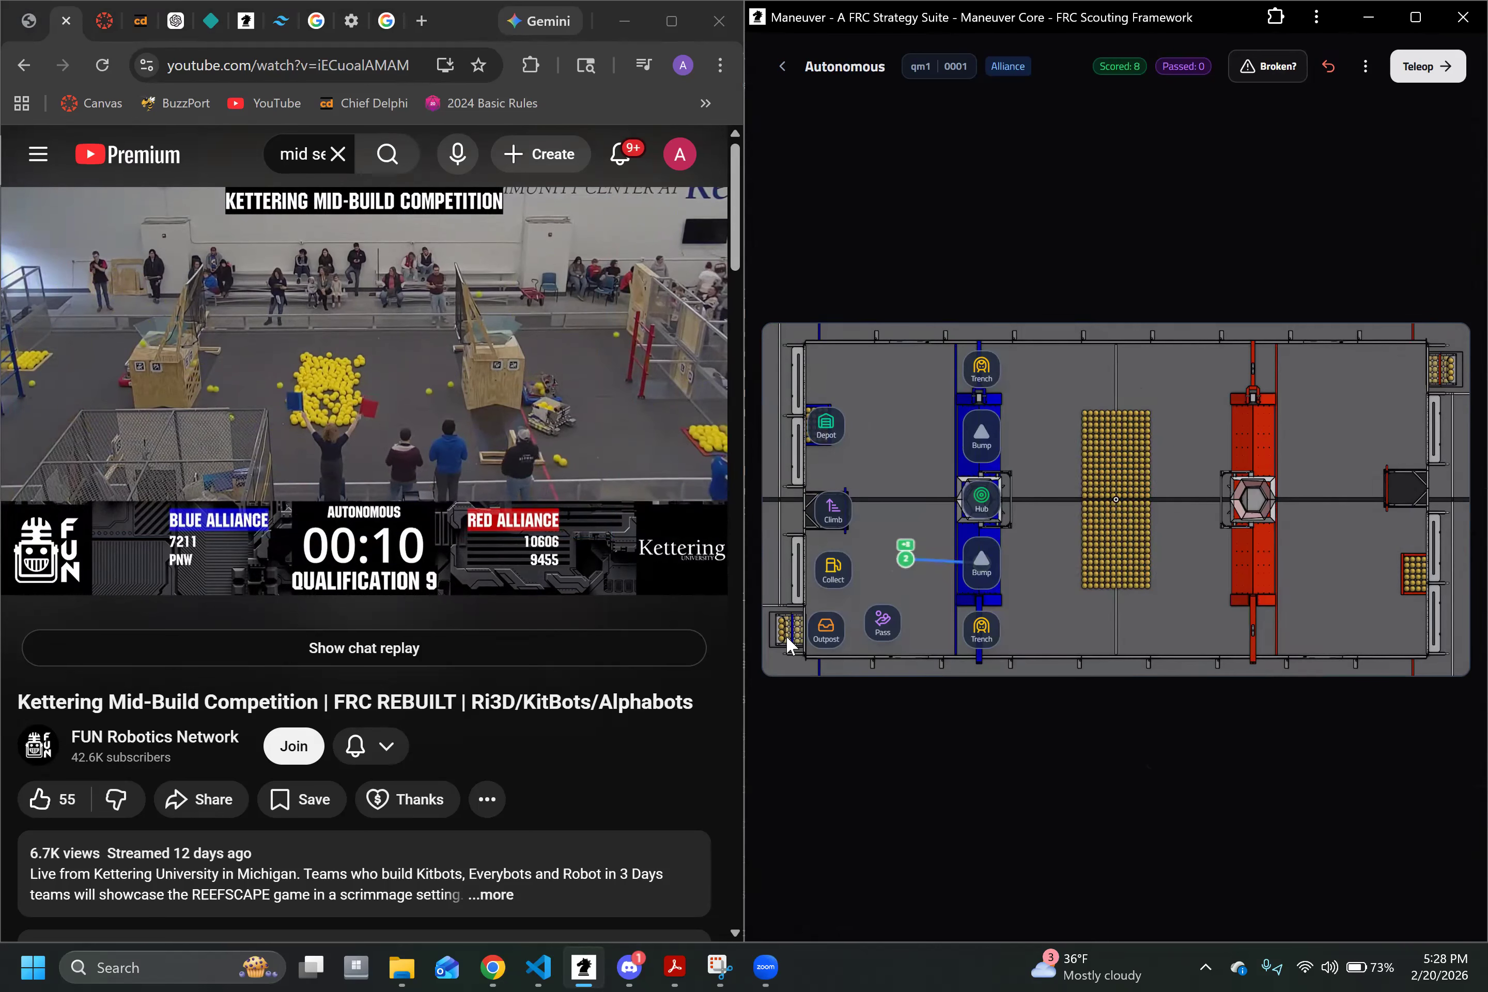
Step: Record an outpost collection and a +3 hub score from between the outpost and the previous shot in the blue alliance zone
left_click(826, 630)
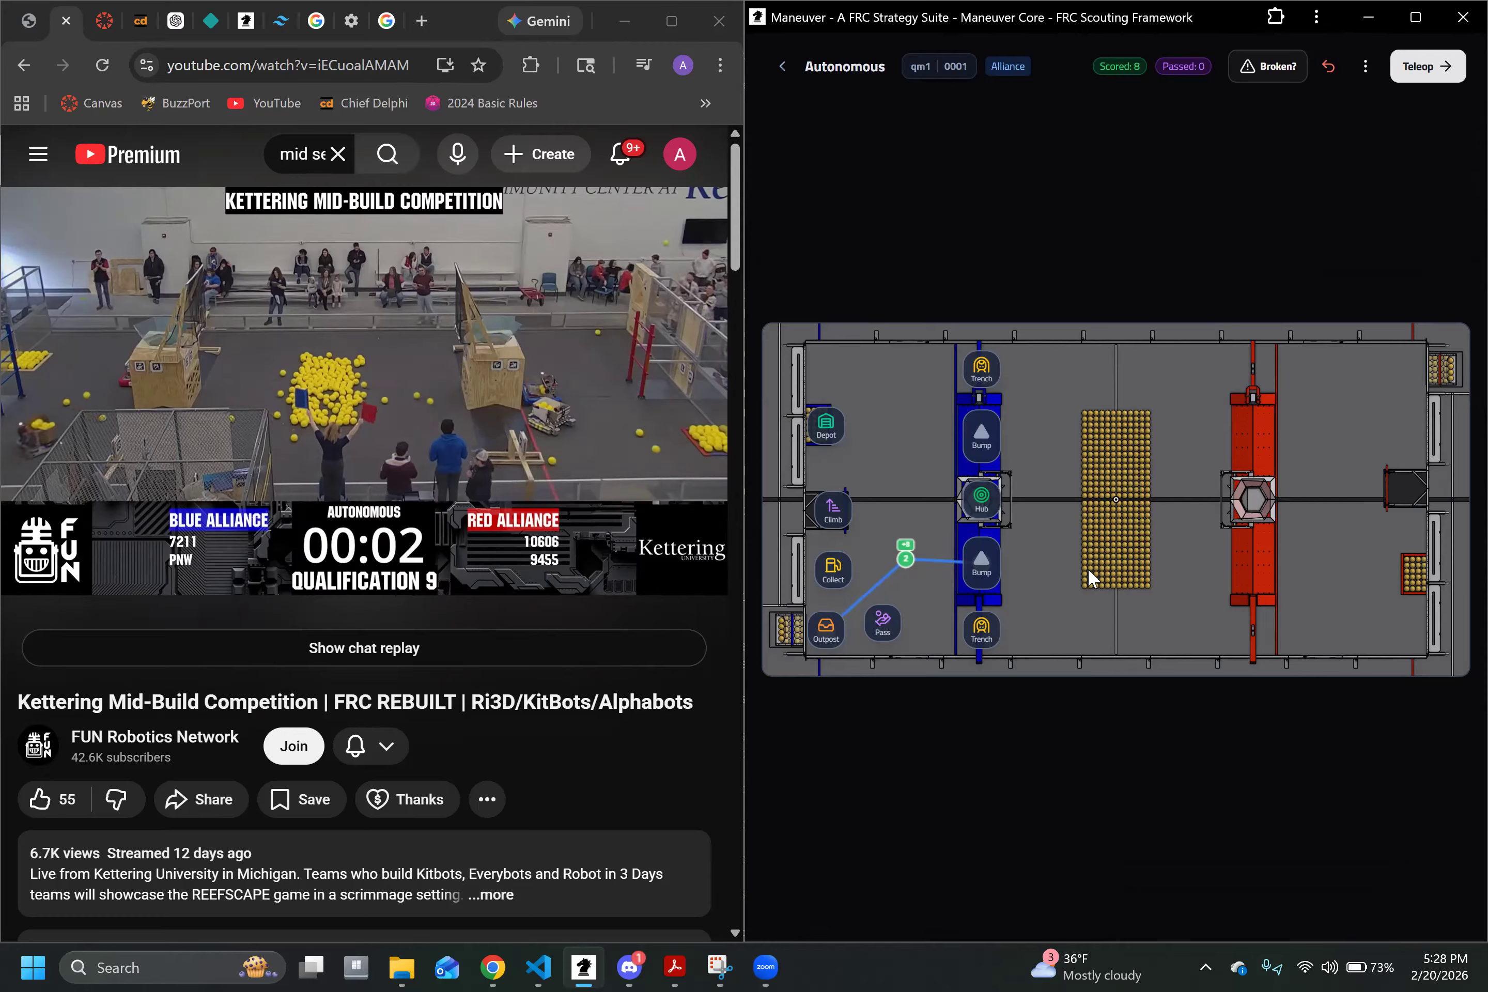
left_click(983, 500)
left_click(881, 579)
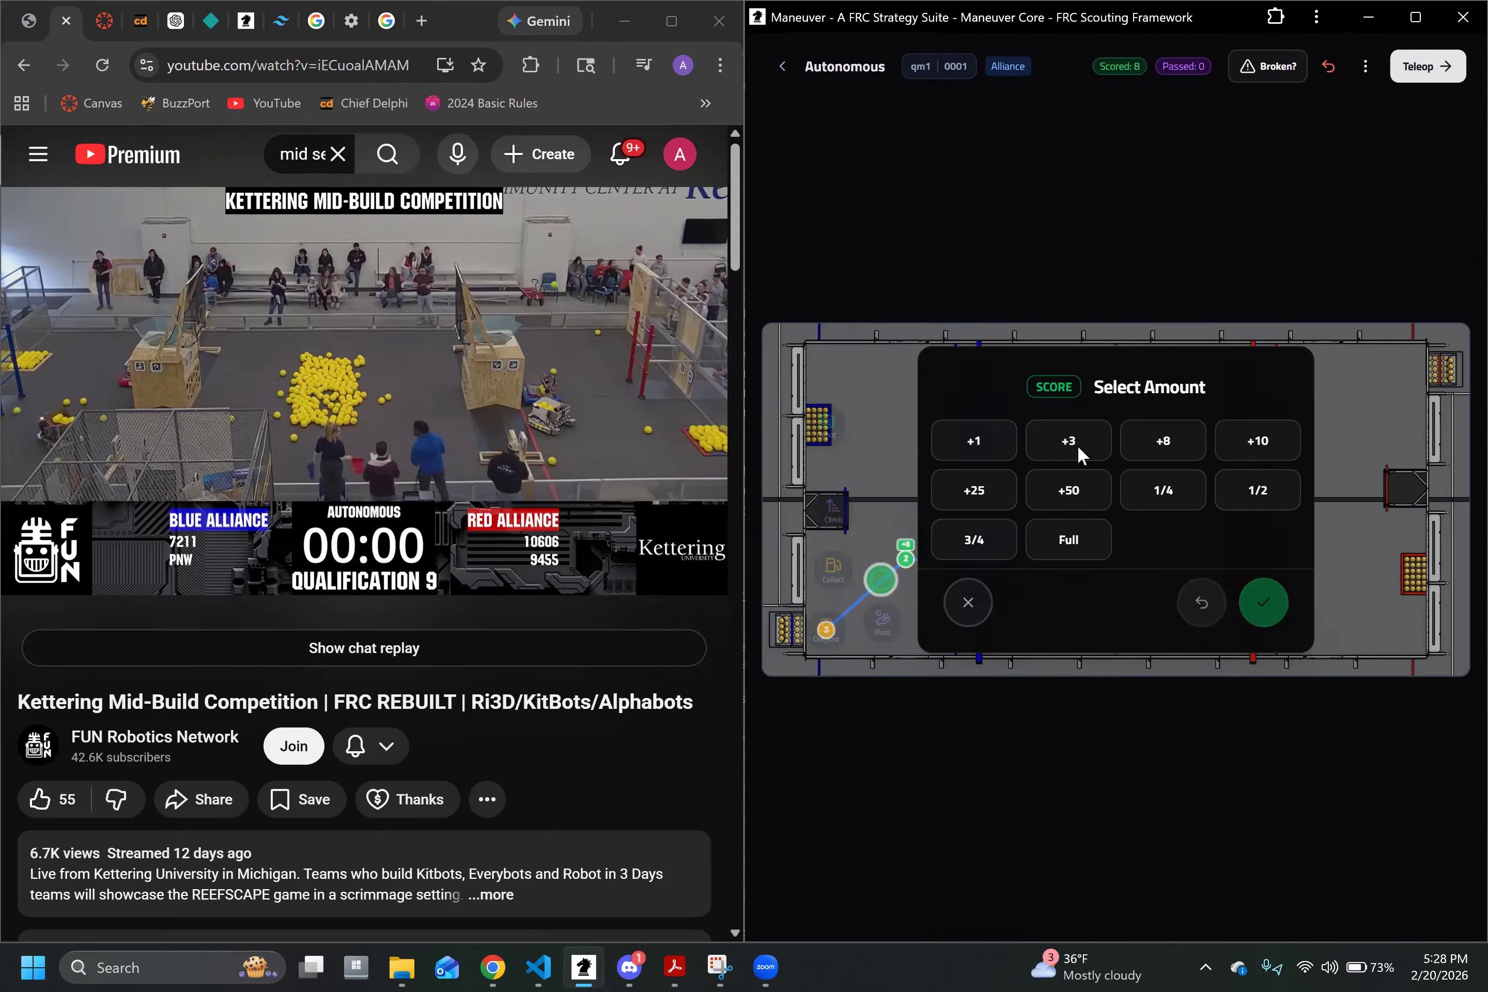
left_click(1076, 441)
left_click(1251, 598)
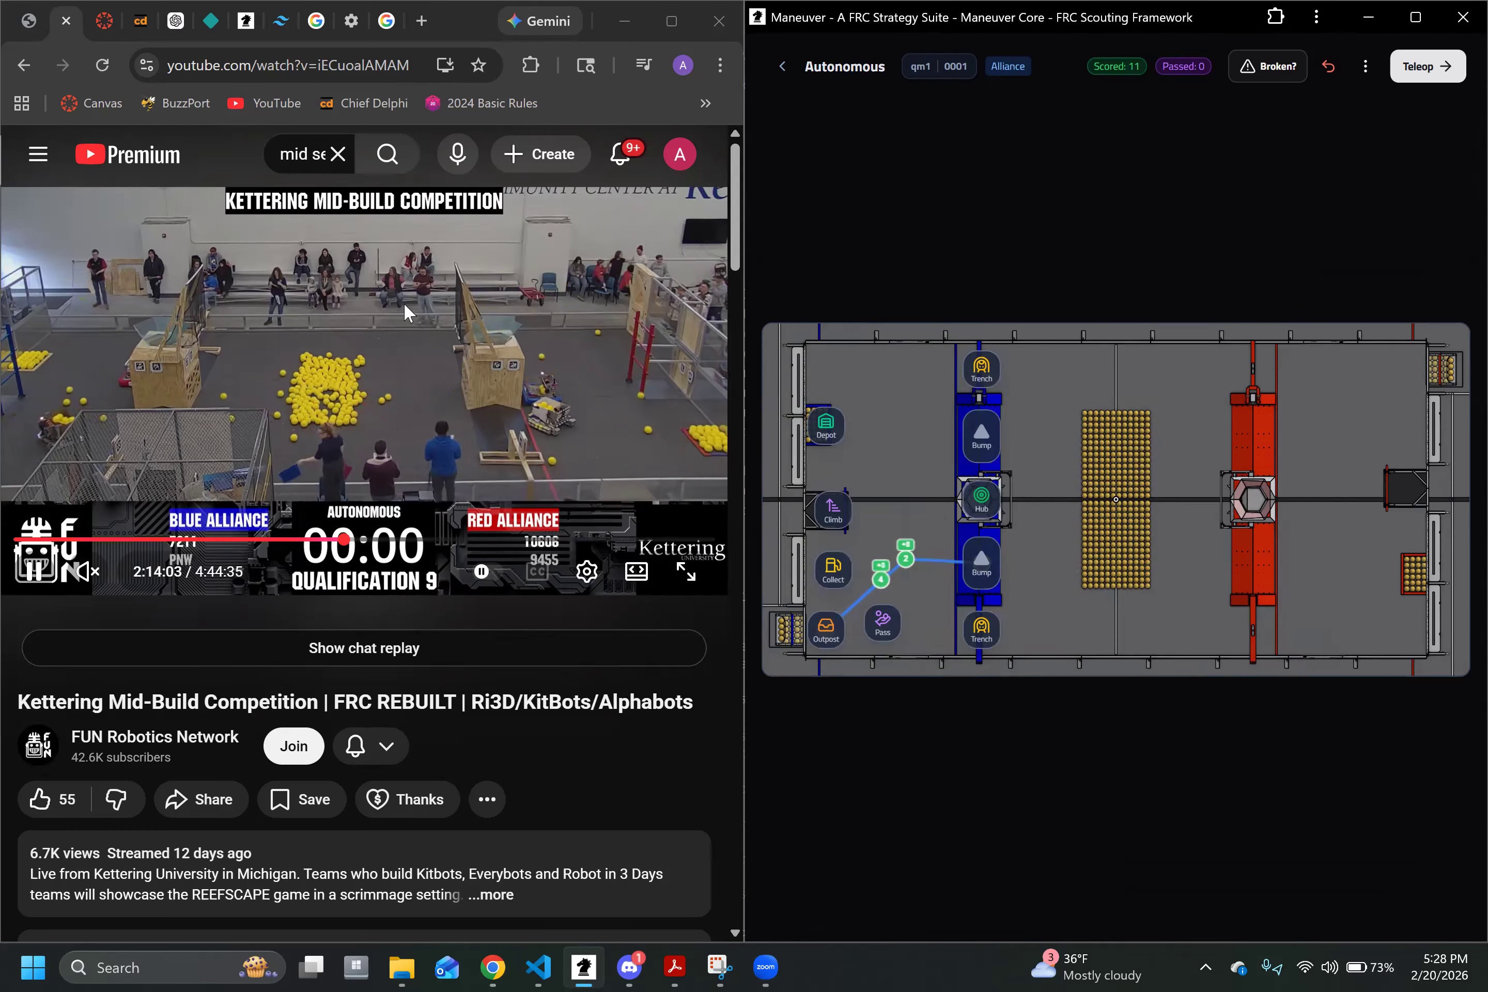
Step: Pause the match video and proceed to the teleop phase, setting the robot's zone to Alliance Zone
left_click(405, 305)
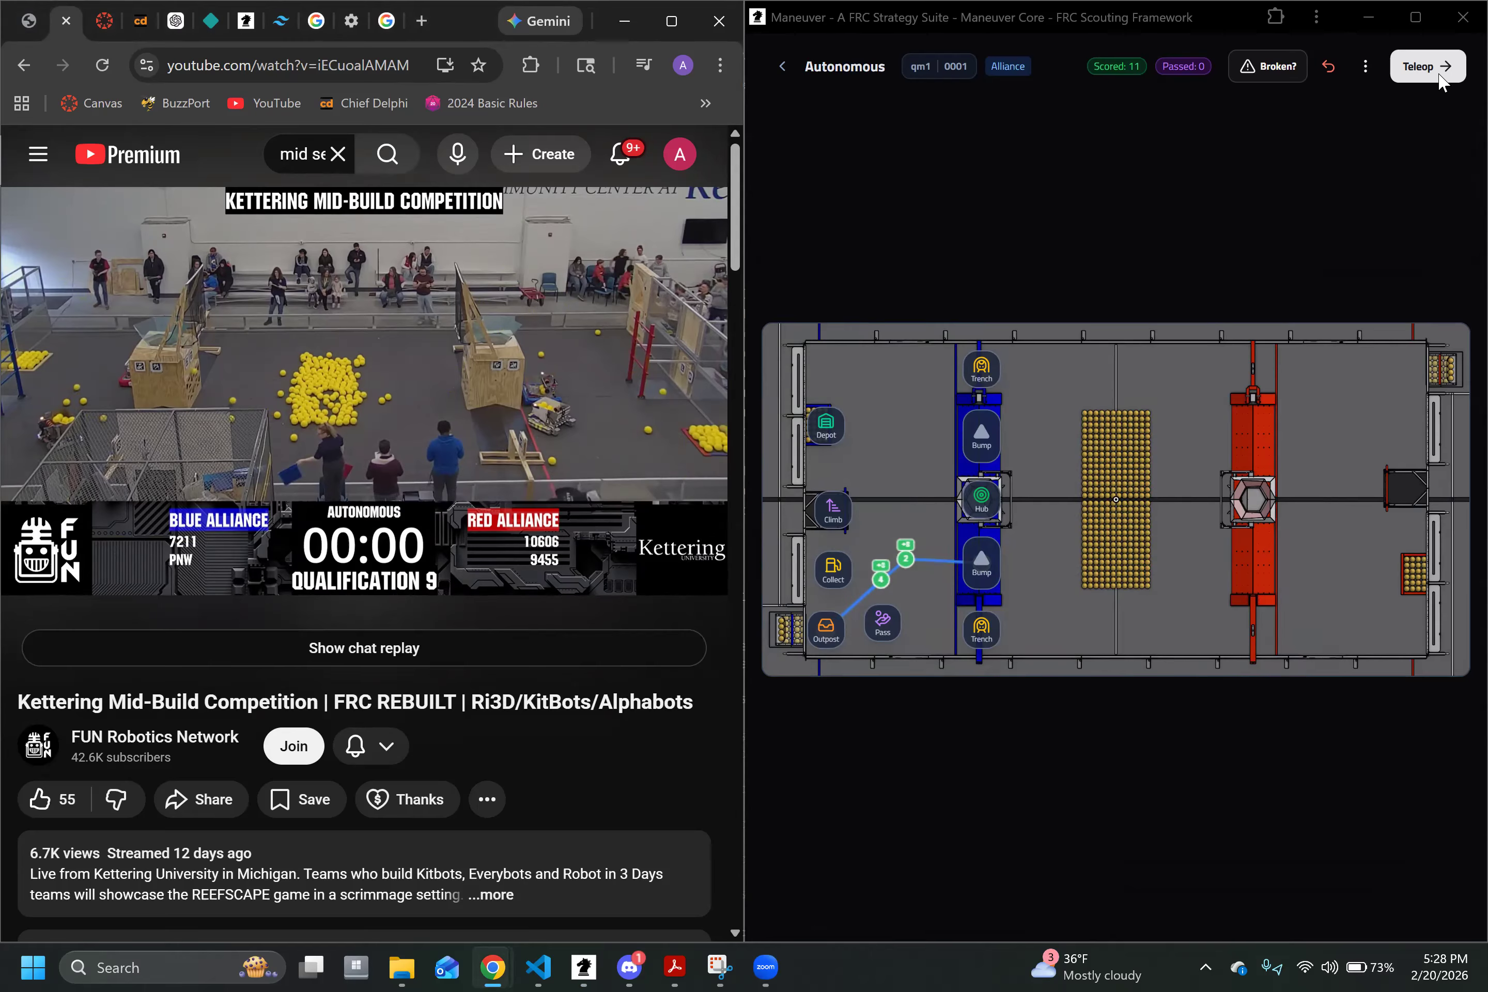
left_click(1439, 75)
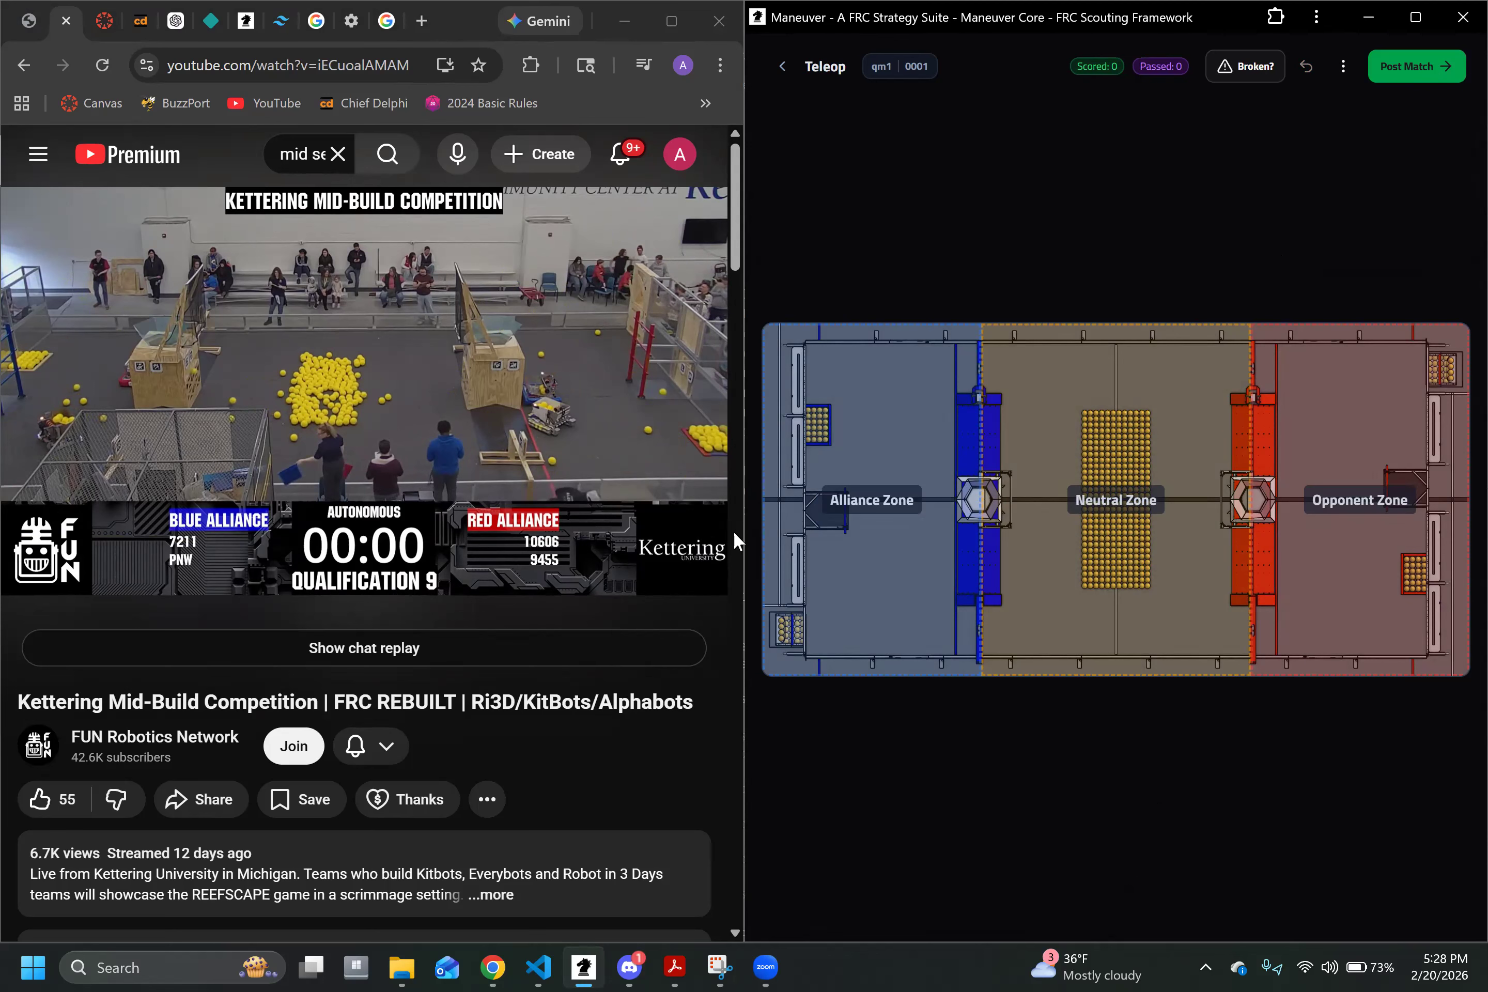
left_click(874, 492)
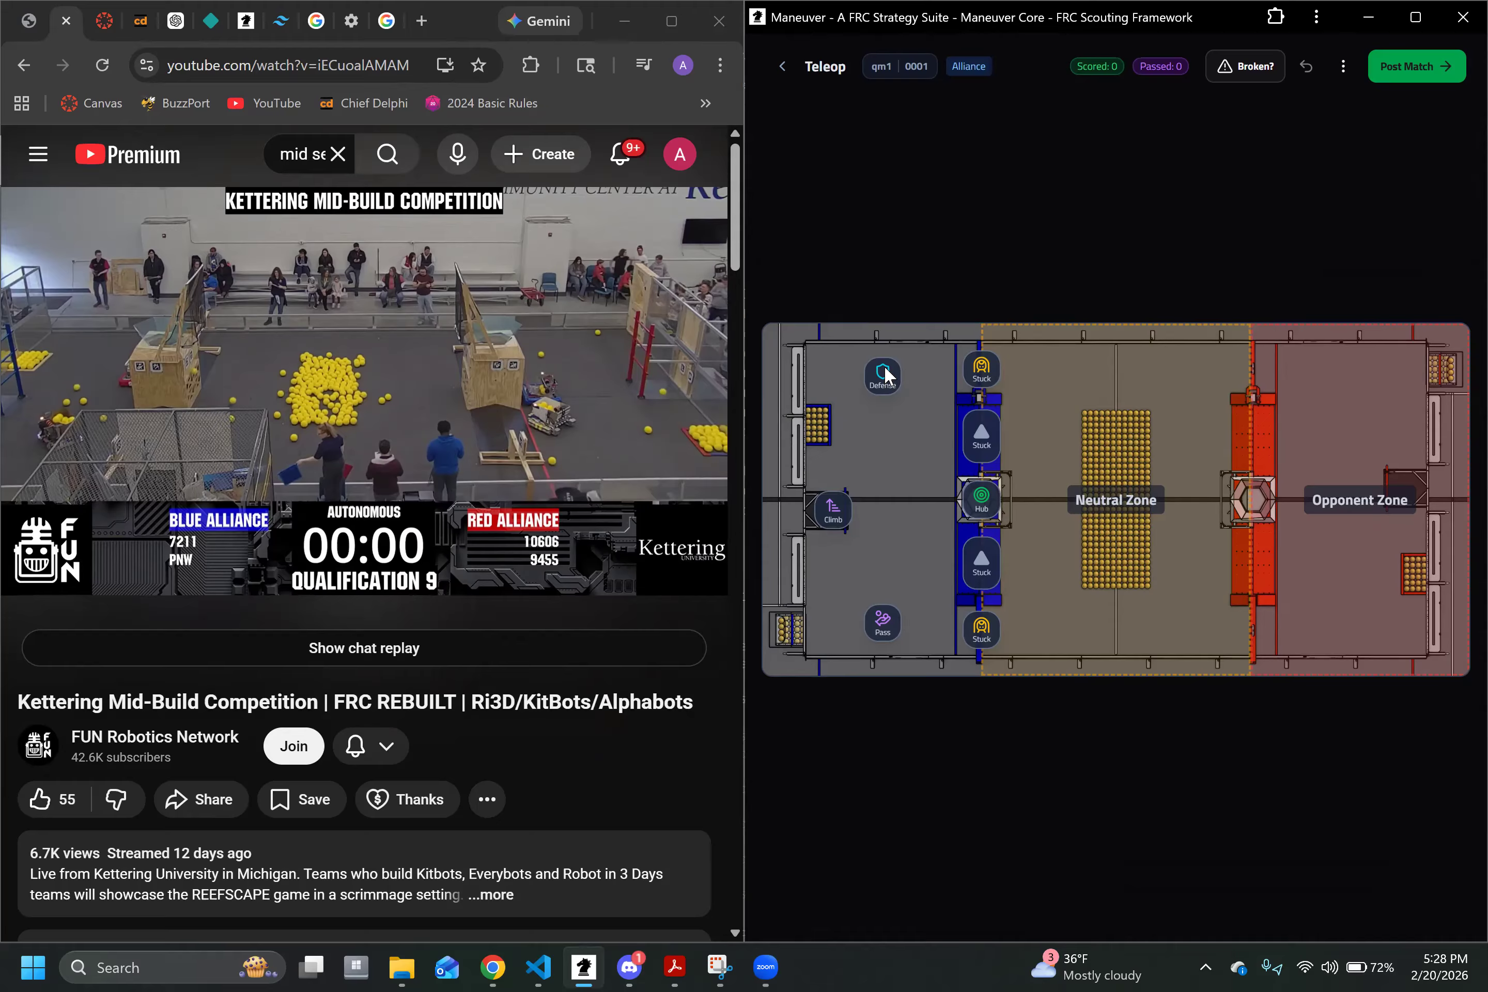
Step: Try recording an L2 climb in teleop, staying on the page, and undo it
left_click(835, 512)
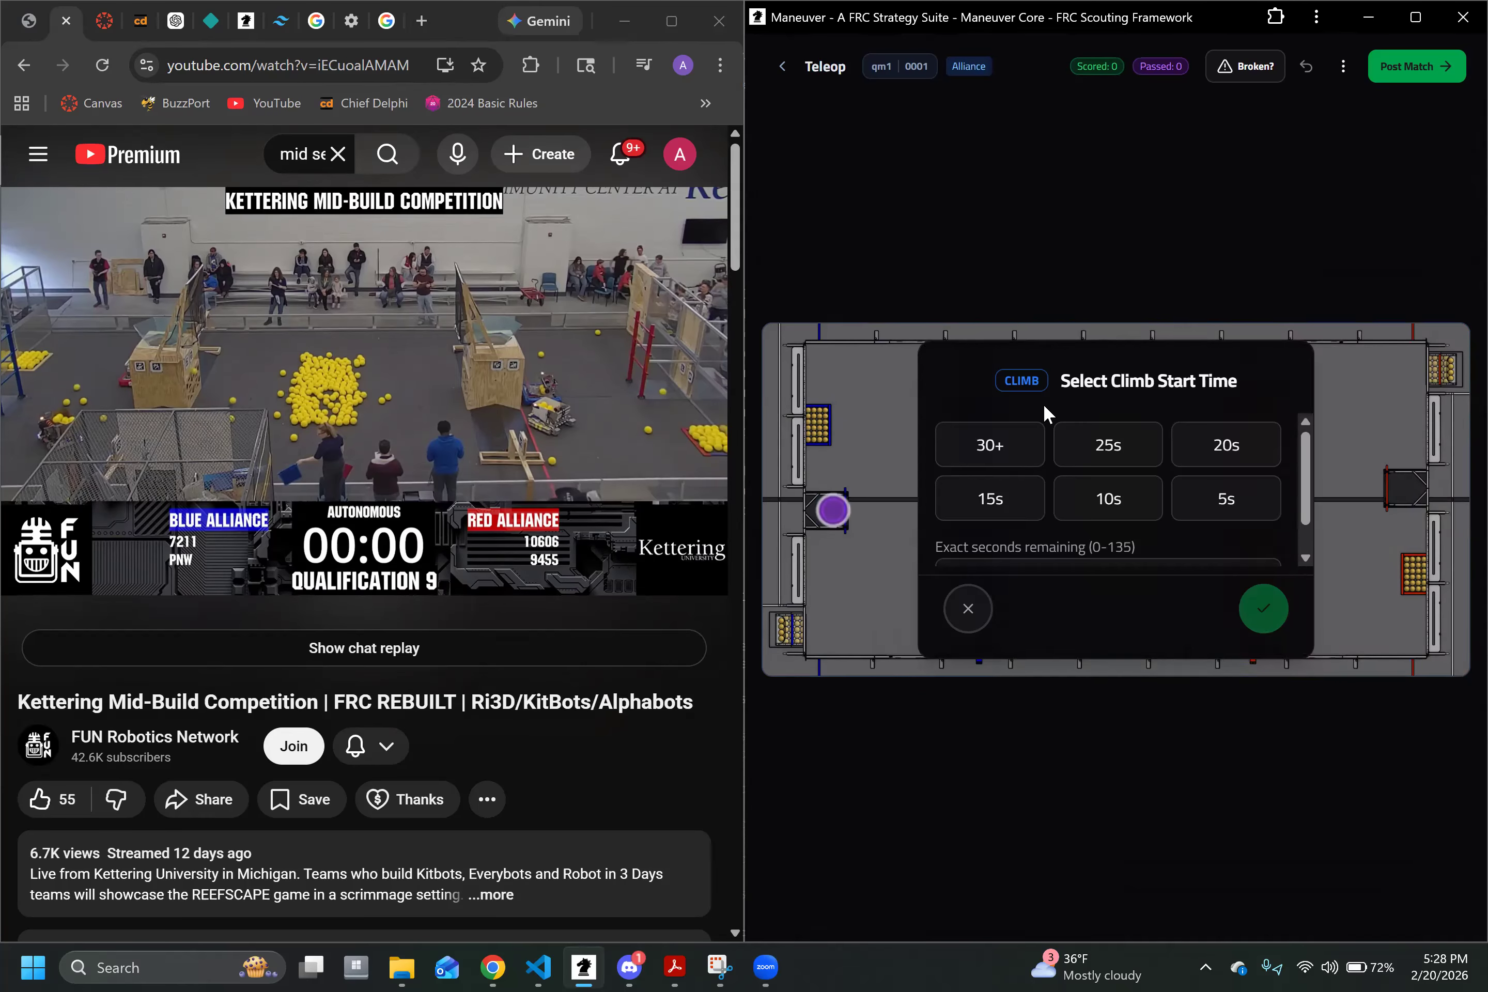
scroll(1037, 440, "down", 1)
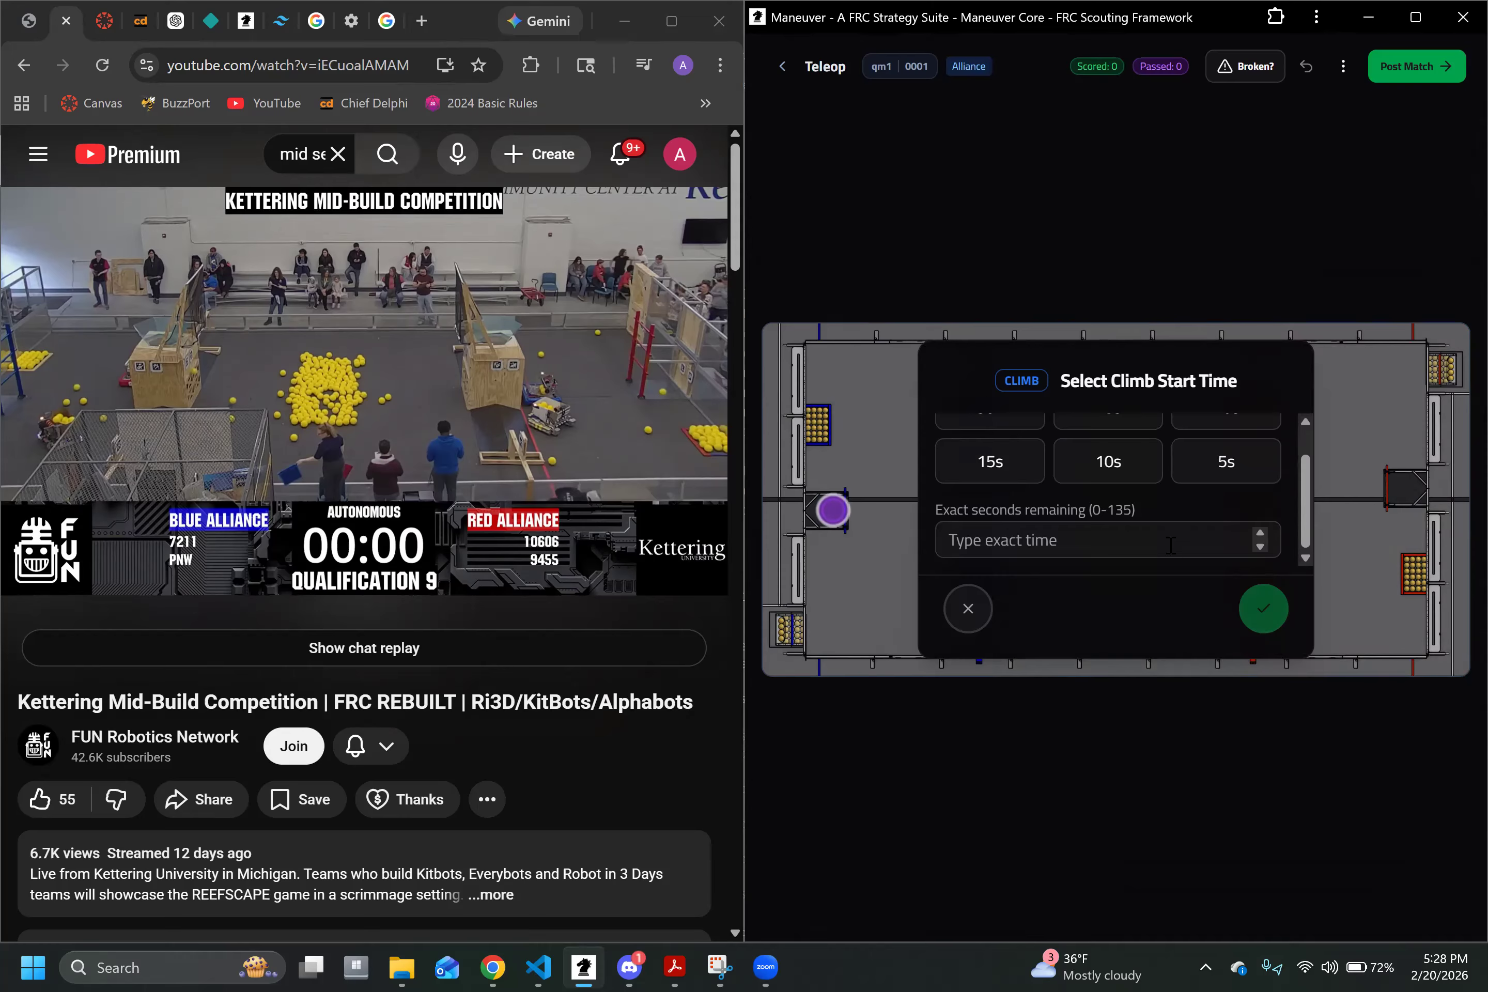
scroll(1119, 474, "up", 1)
left_click(1119, 459)
left_click(1273, 615)
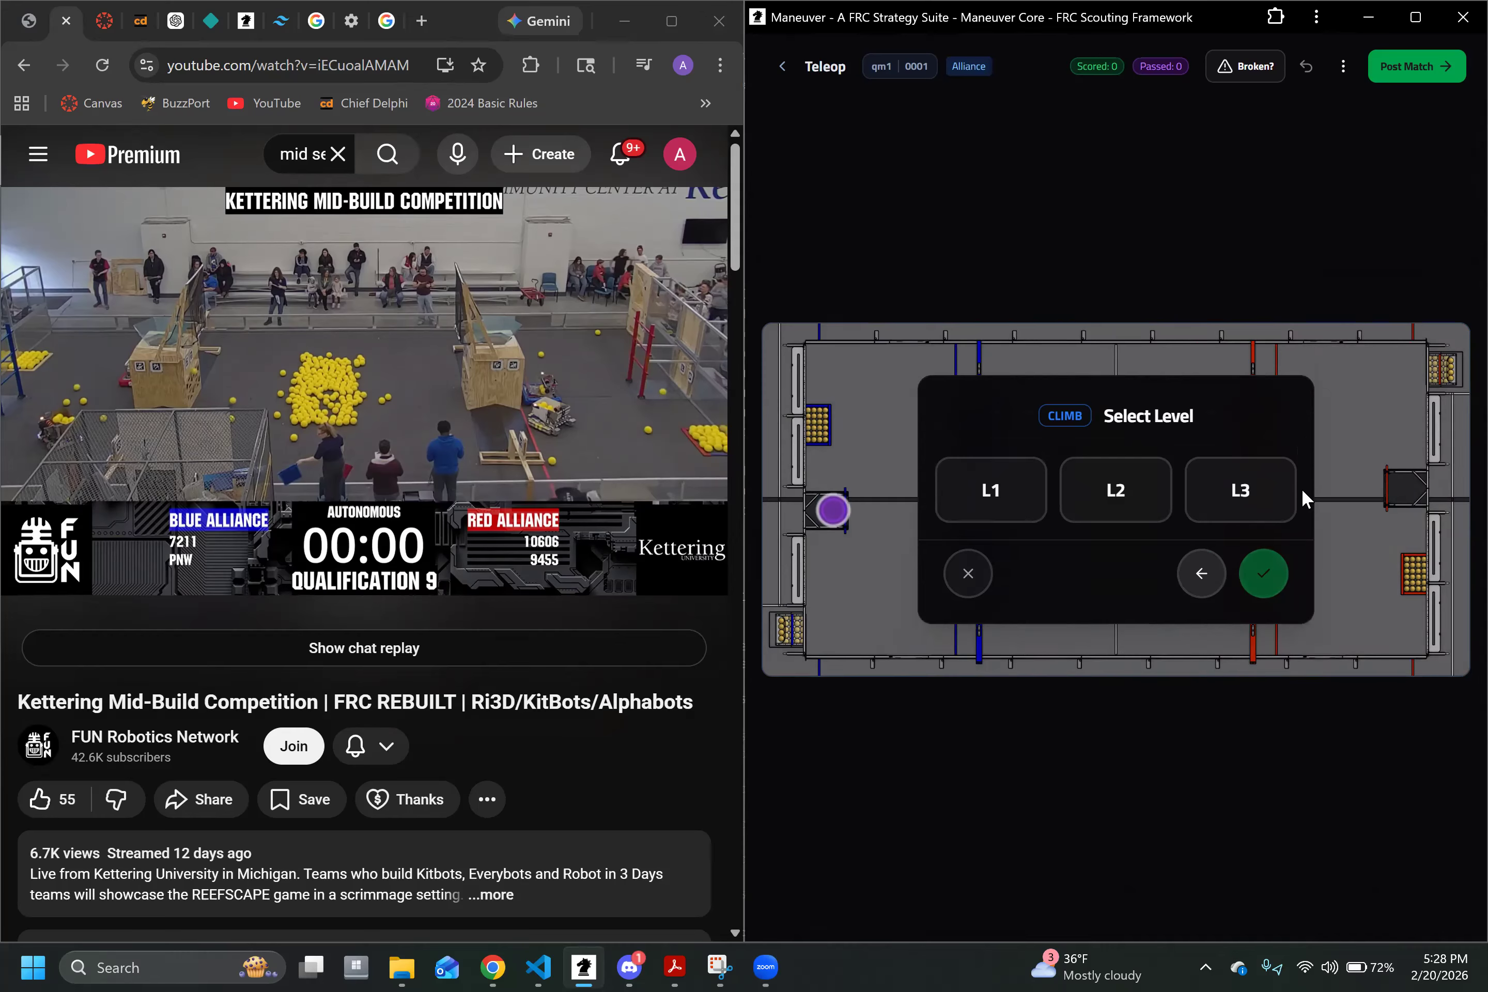
left_click(1116, 490)
left_click(1271, 579)
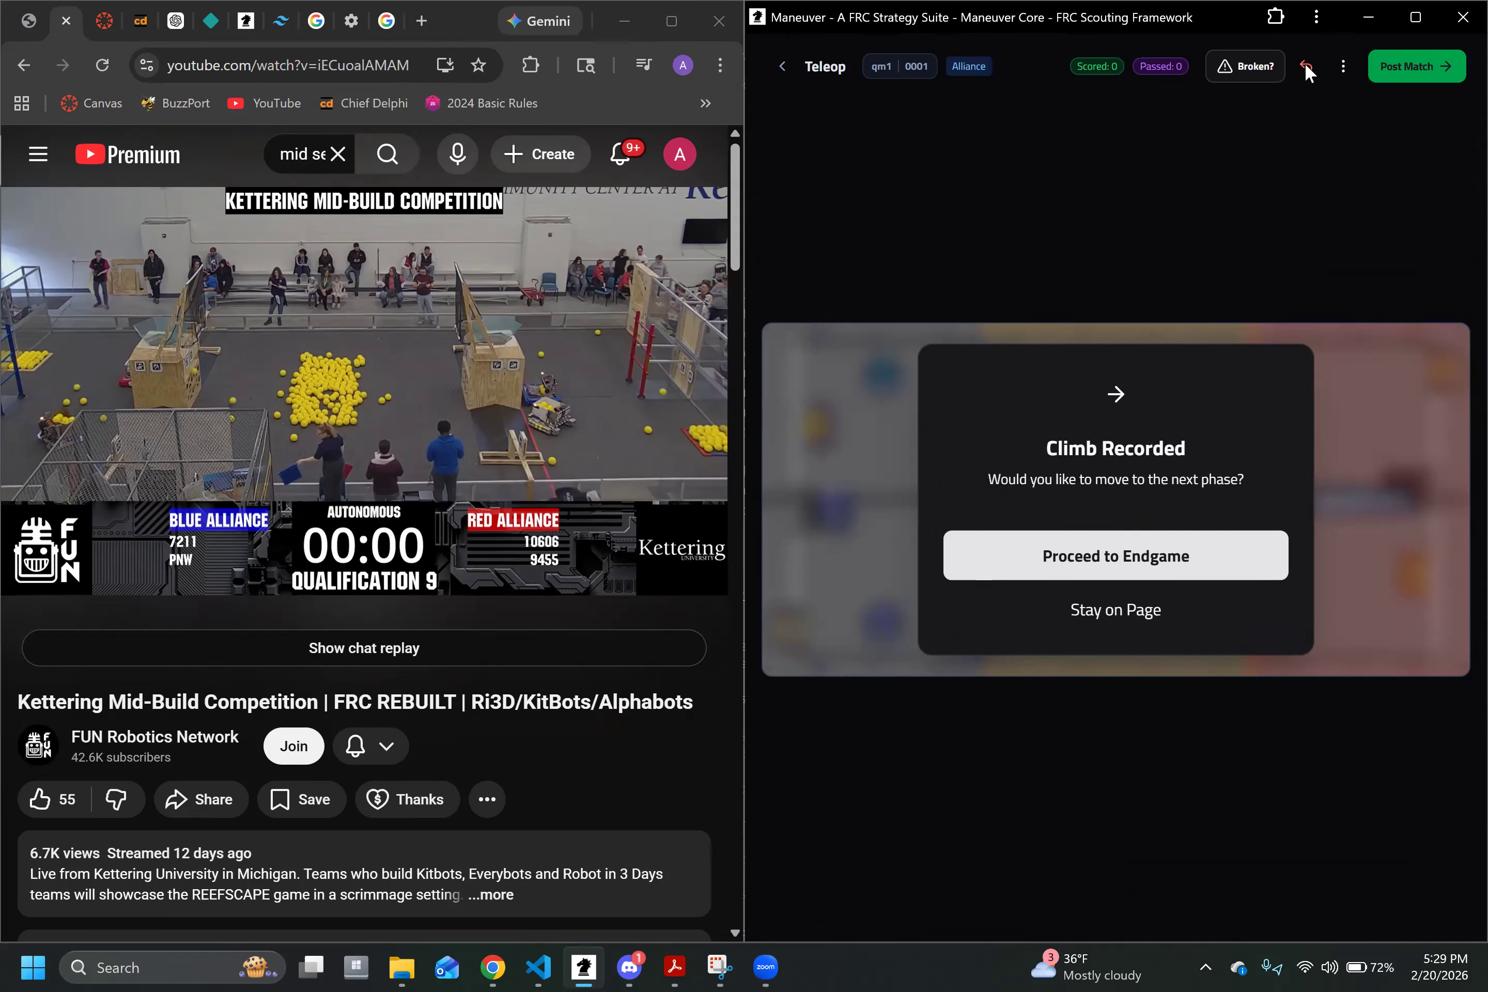
left_click(1105, 610)
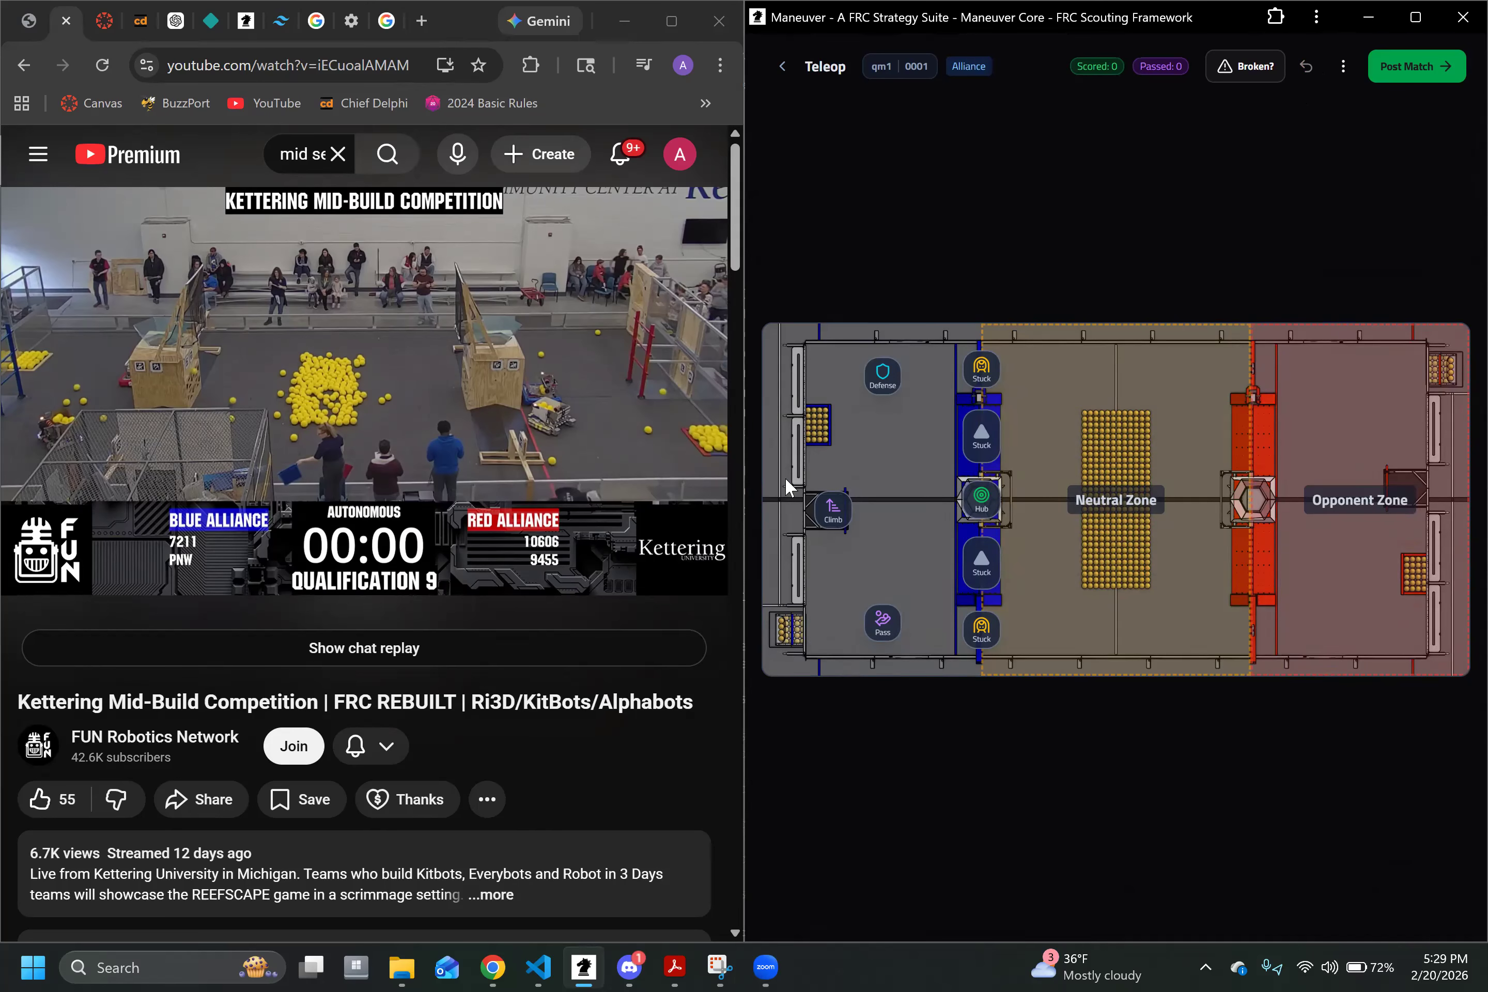
left_click(834, 512)
left_click(970, 606)
Step: Record a +50 pass along a short curved path drawn in the lower part of the blue alliance zone
left_click(883, 625)
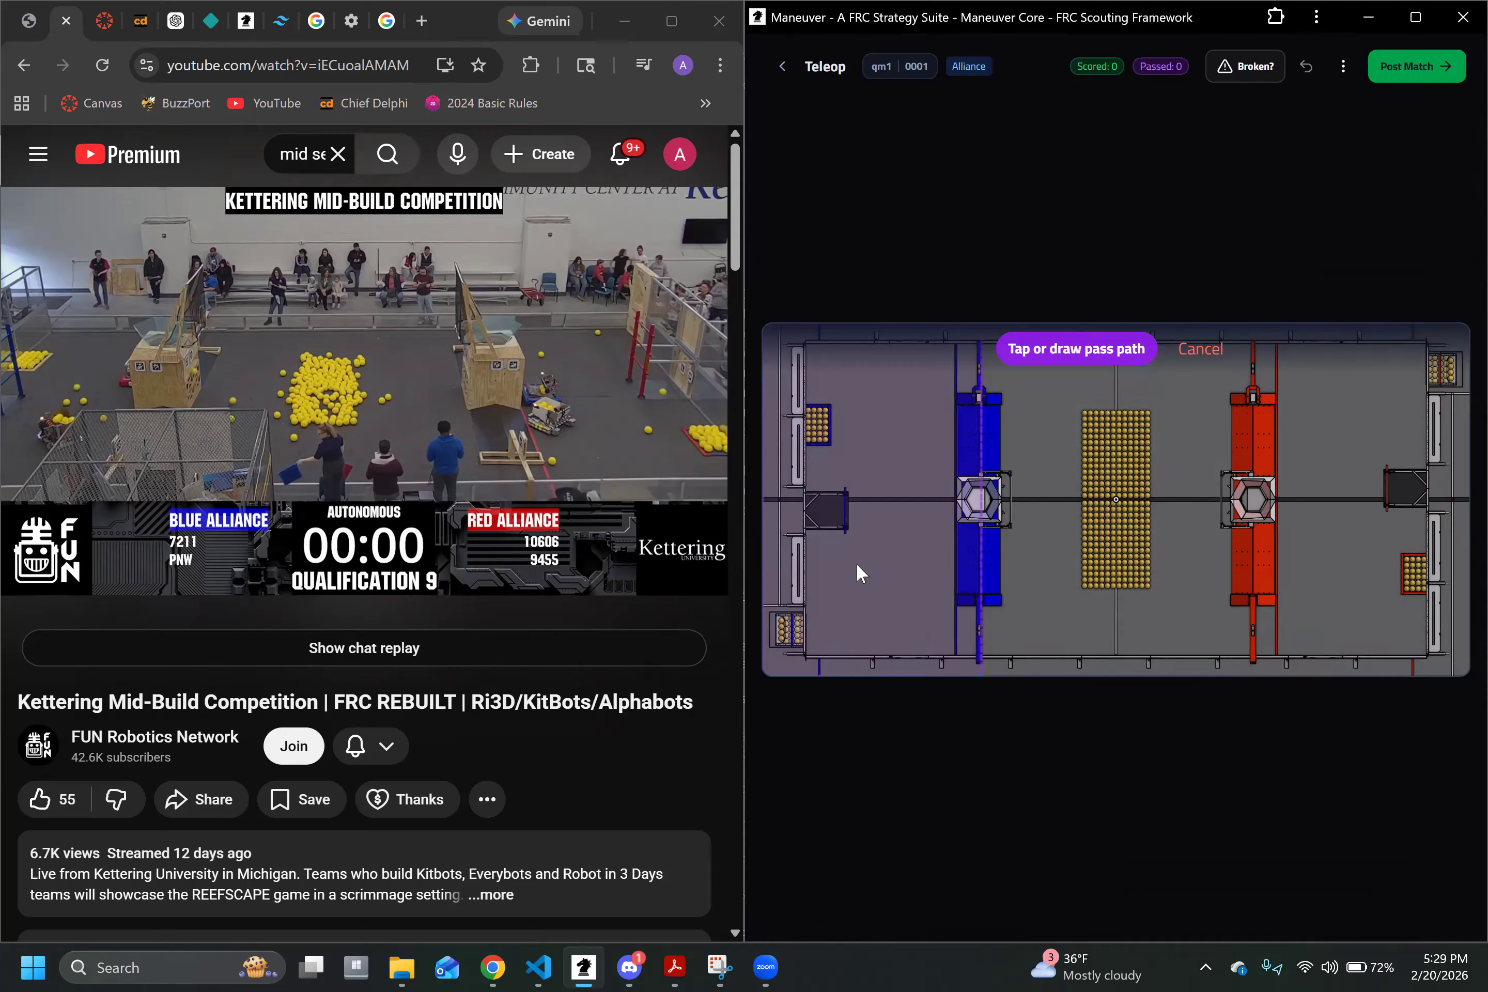
mouse_move(863, 578)
left_mouse_down()
mouse_move(864, 598)
mouse_move(902, 616)
left_mouse_up()
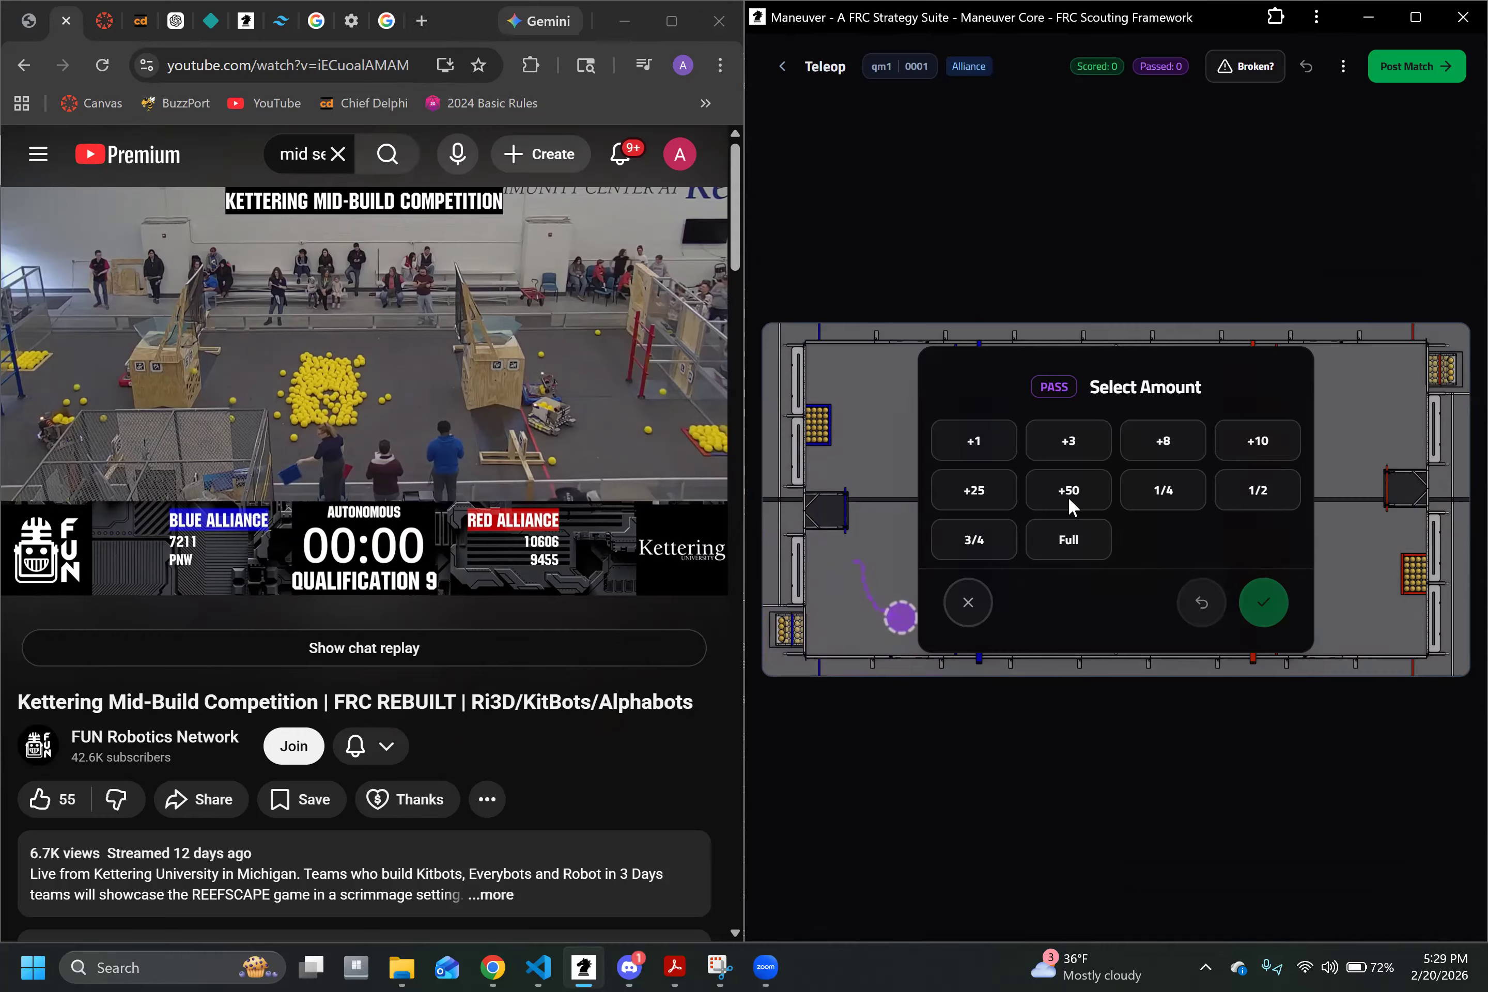
left_click(1069, 500)
left_click(1266, 603)
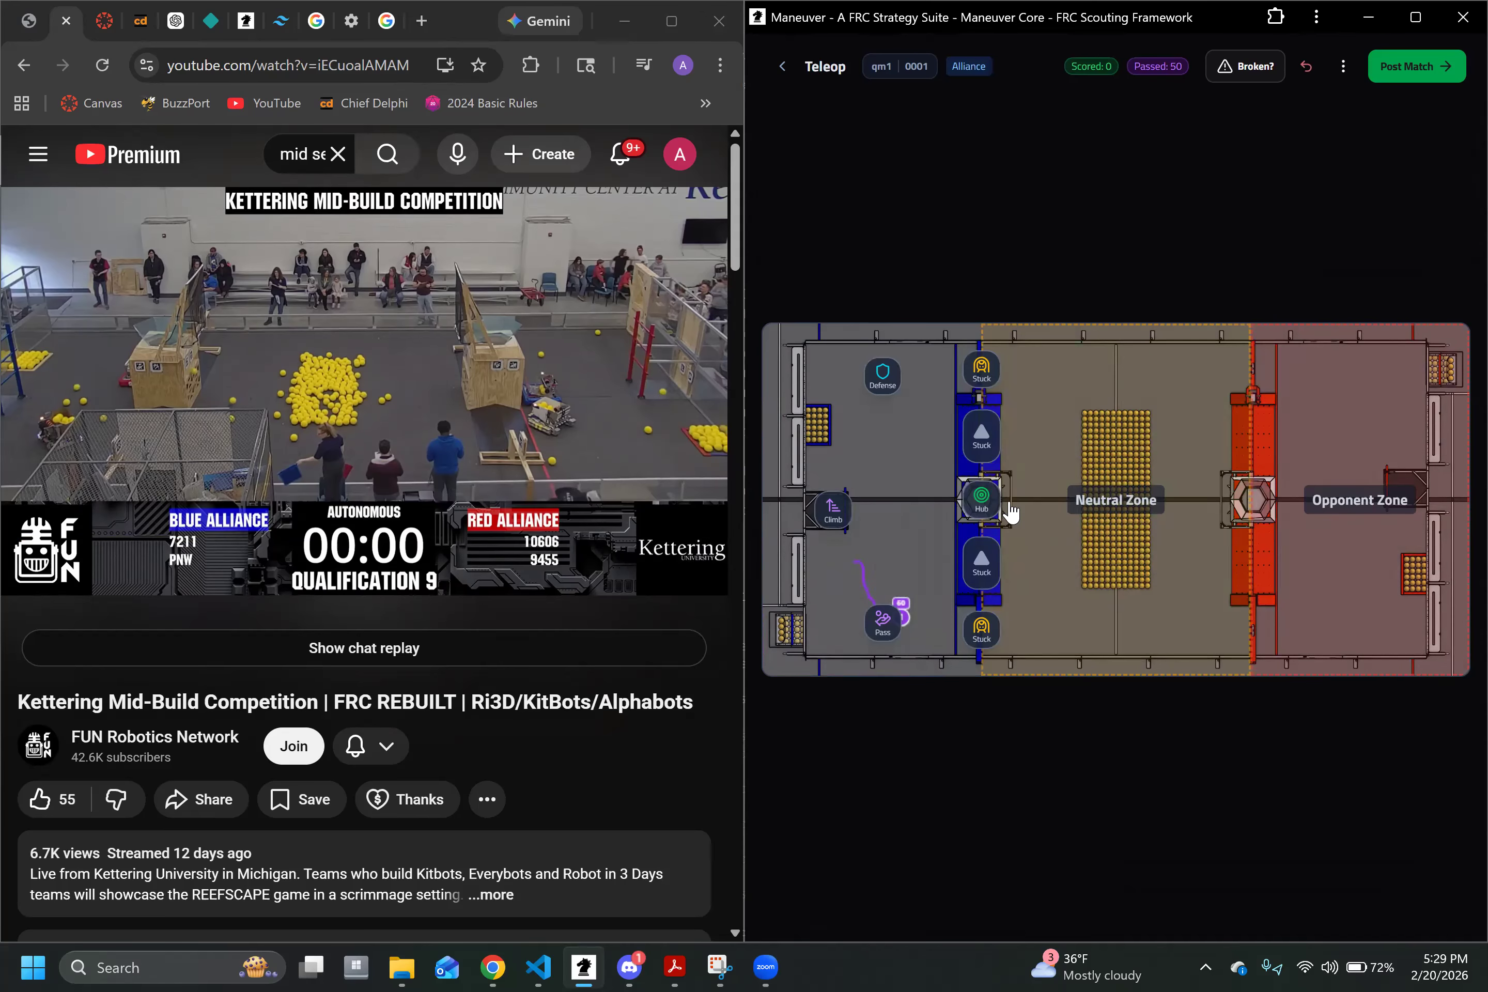
Step: Record a second +50 pass from a single spot in the middle of the alliance zone, and undo both passes
left_click(884, 624)
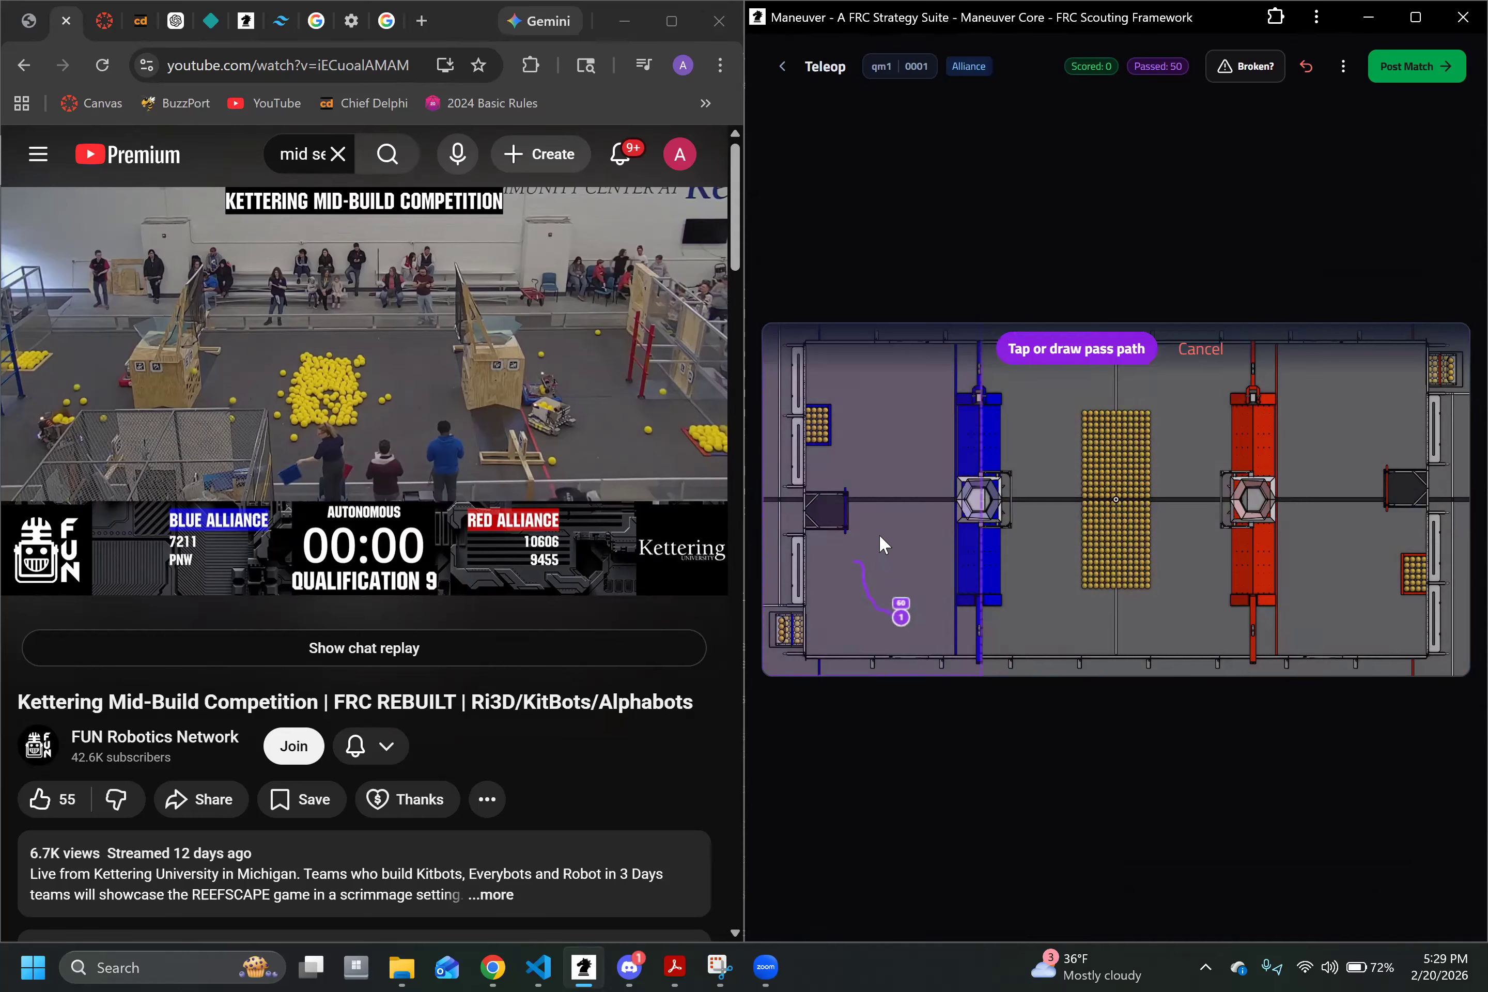
left_click(884, 533)
left_click(1086, 499)
left_click(1259, 592)
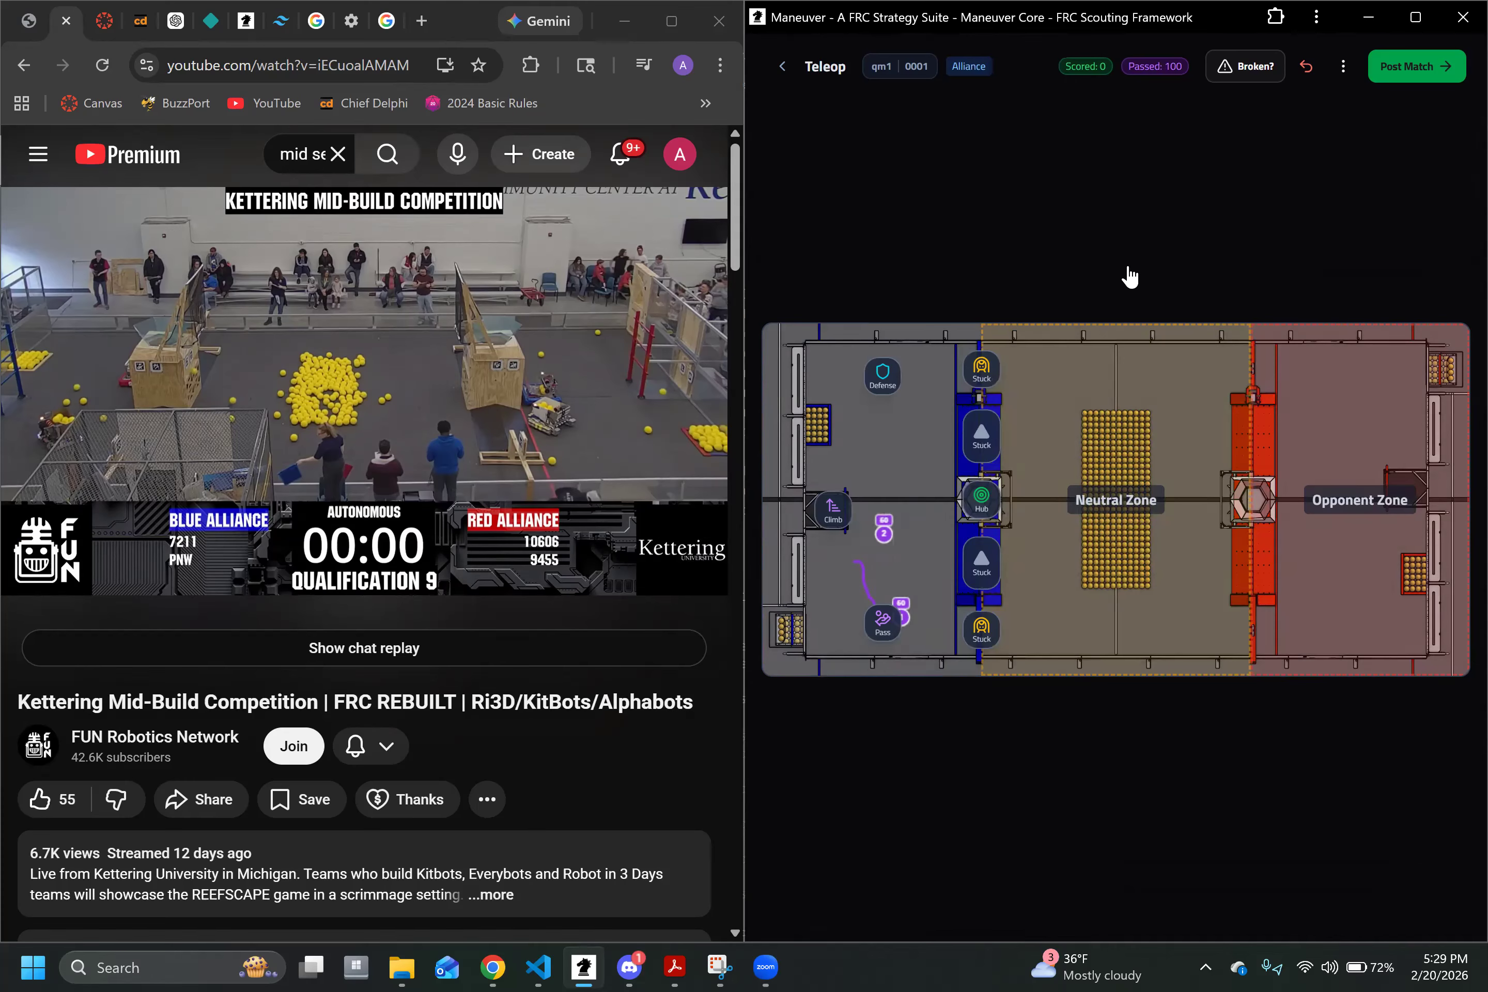
left_click(1305, 70)
left_click(1305, 70)
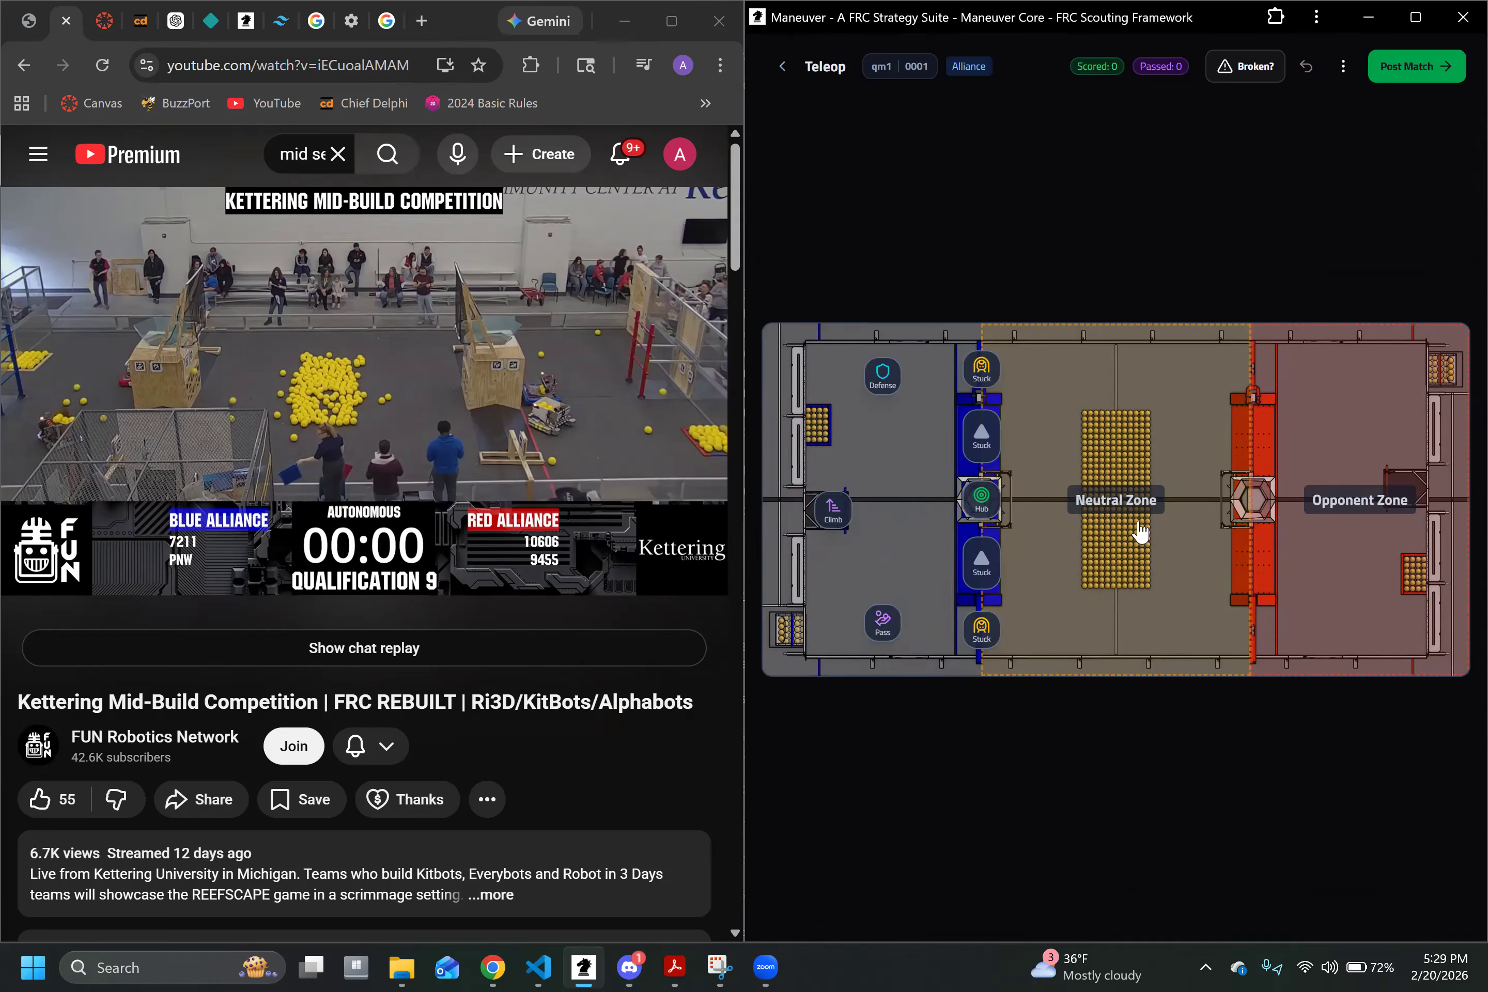
Step: Switch to the Neutral Zone and record the robot getting stuck on the upper blue bump and coming free
left_click(1153, 522)
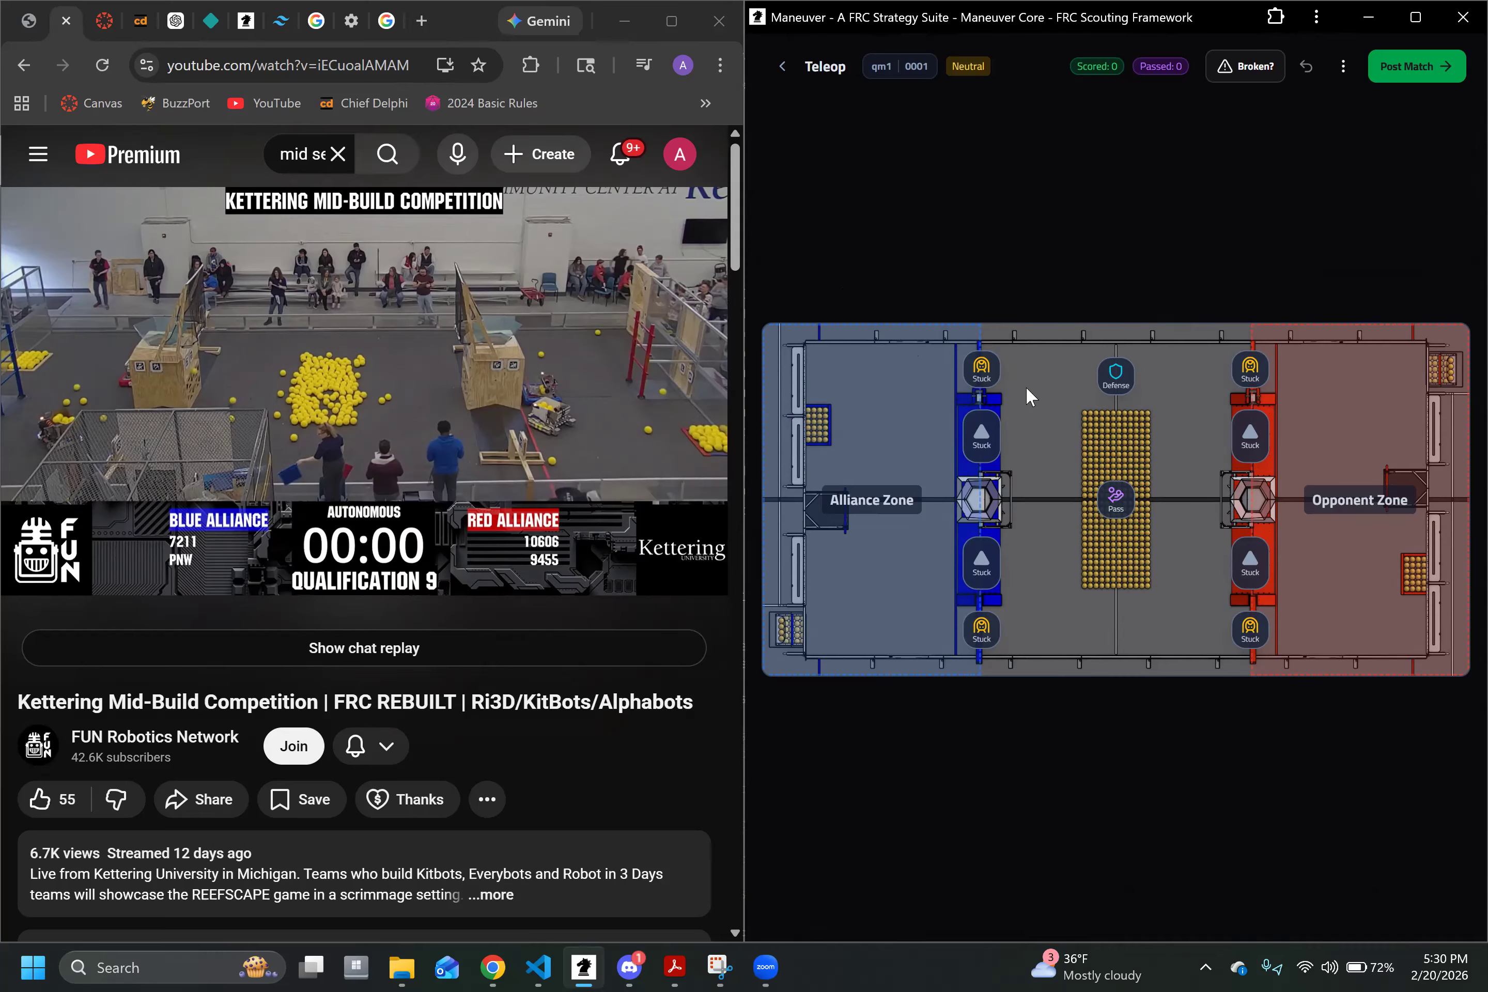
left_click(981, 437)
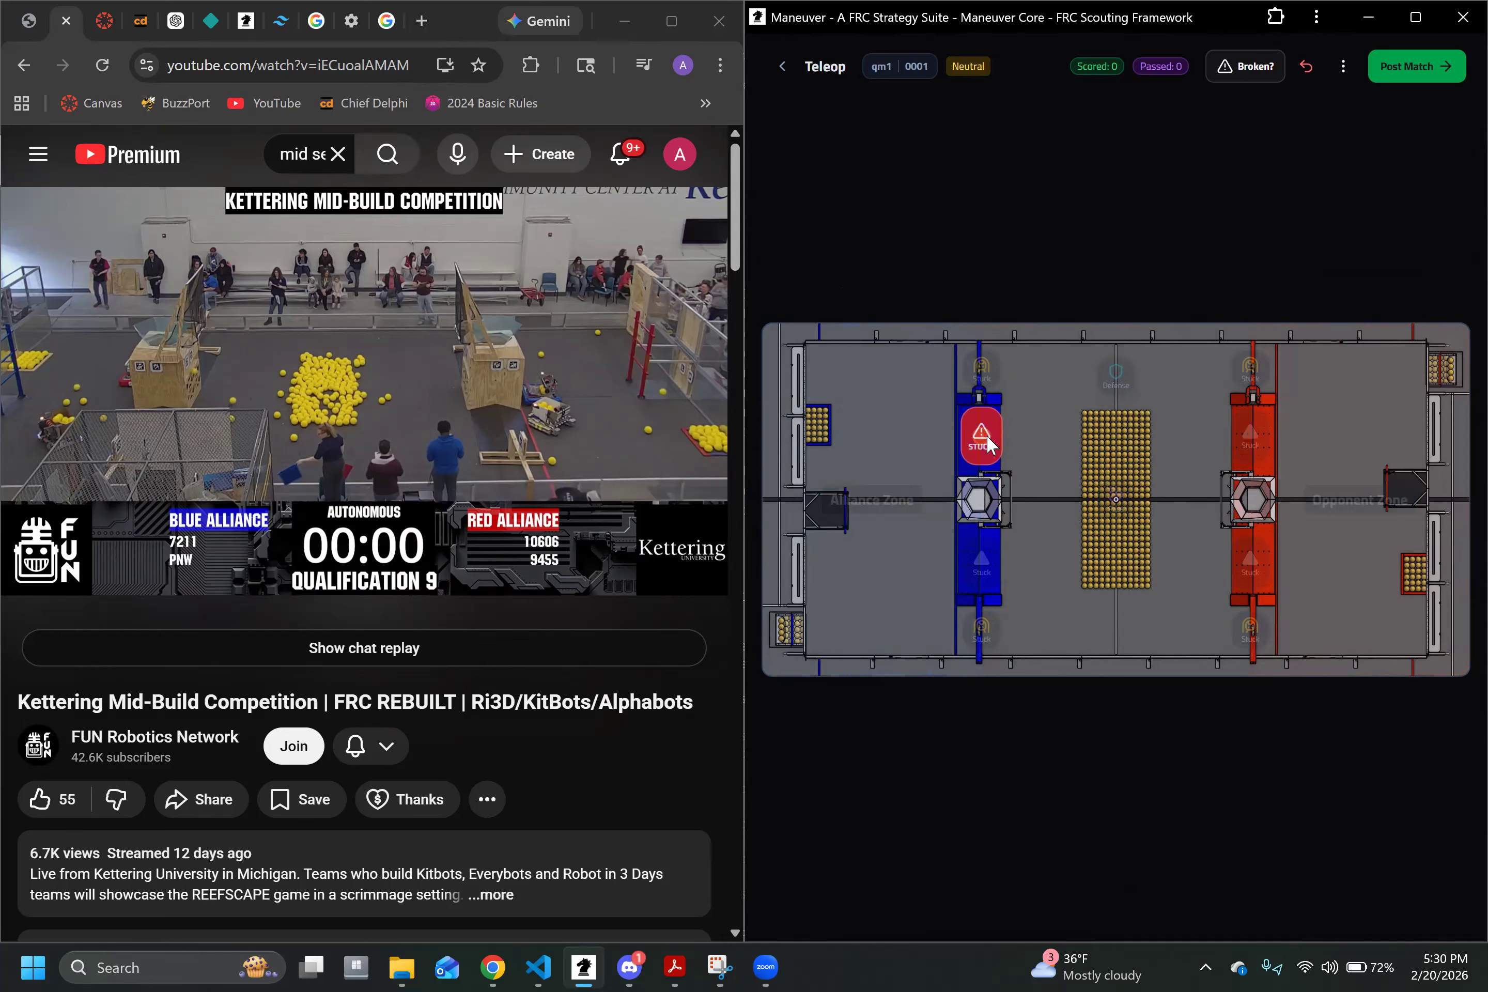
left_click(986, 451)
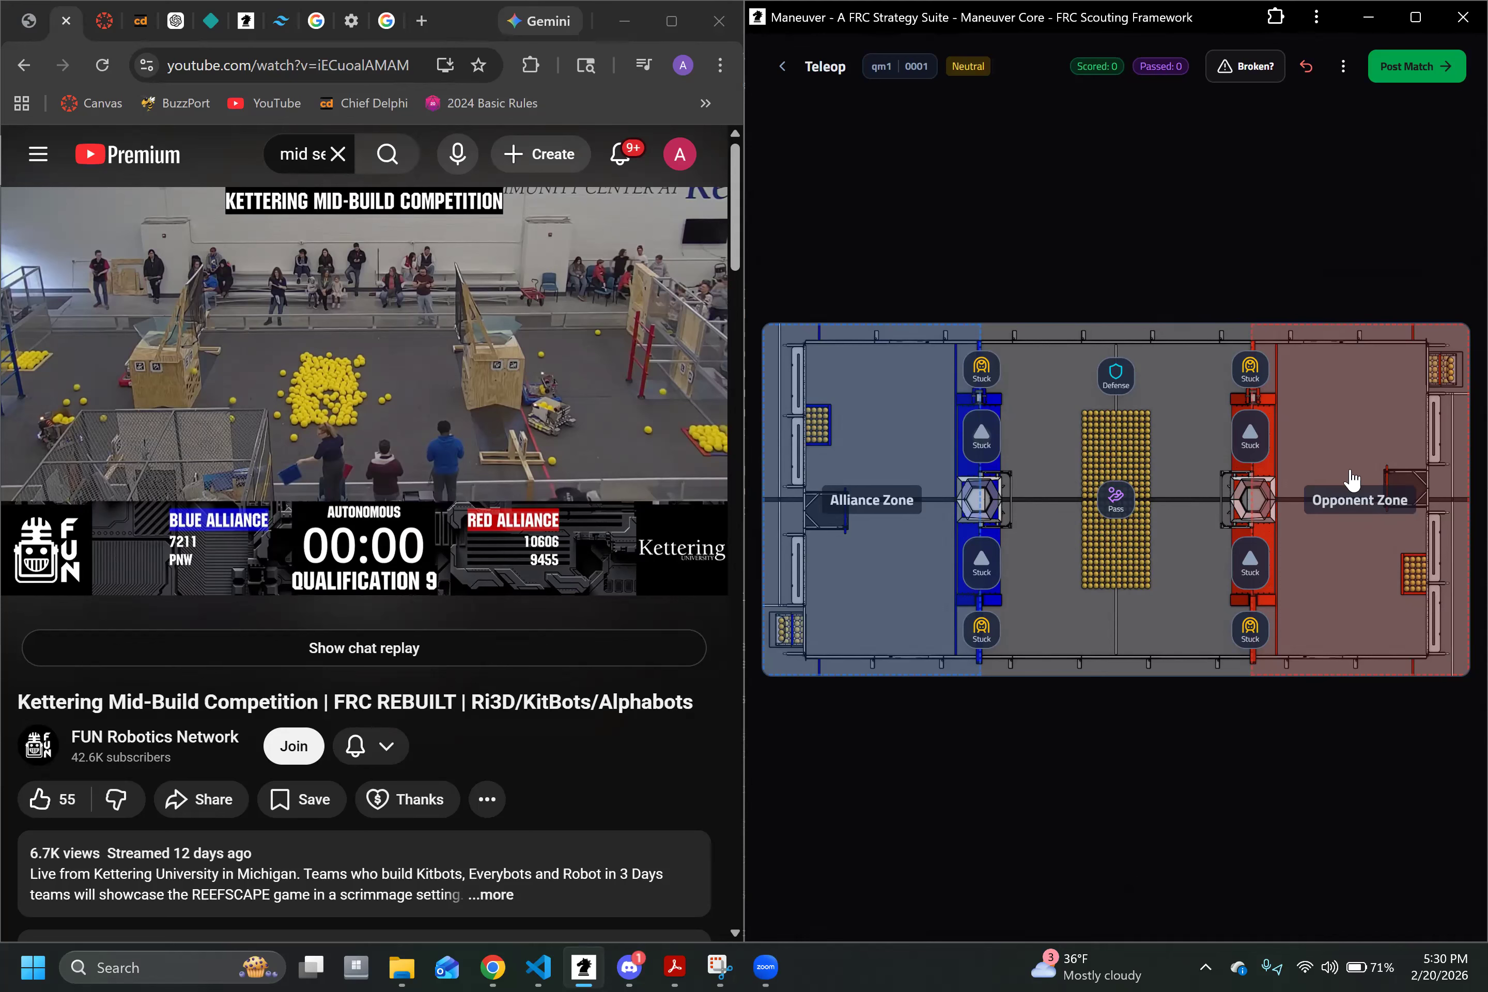
Step: Switch to the Opponent Zone, return to the Alliance Zone and resume the match video
left_click(1356, 474)
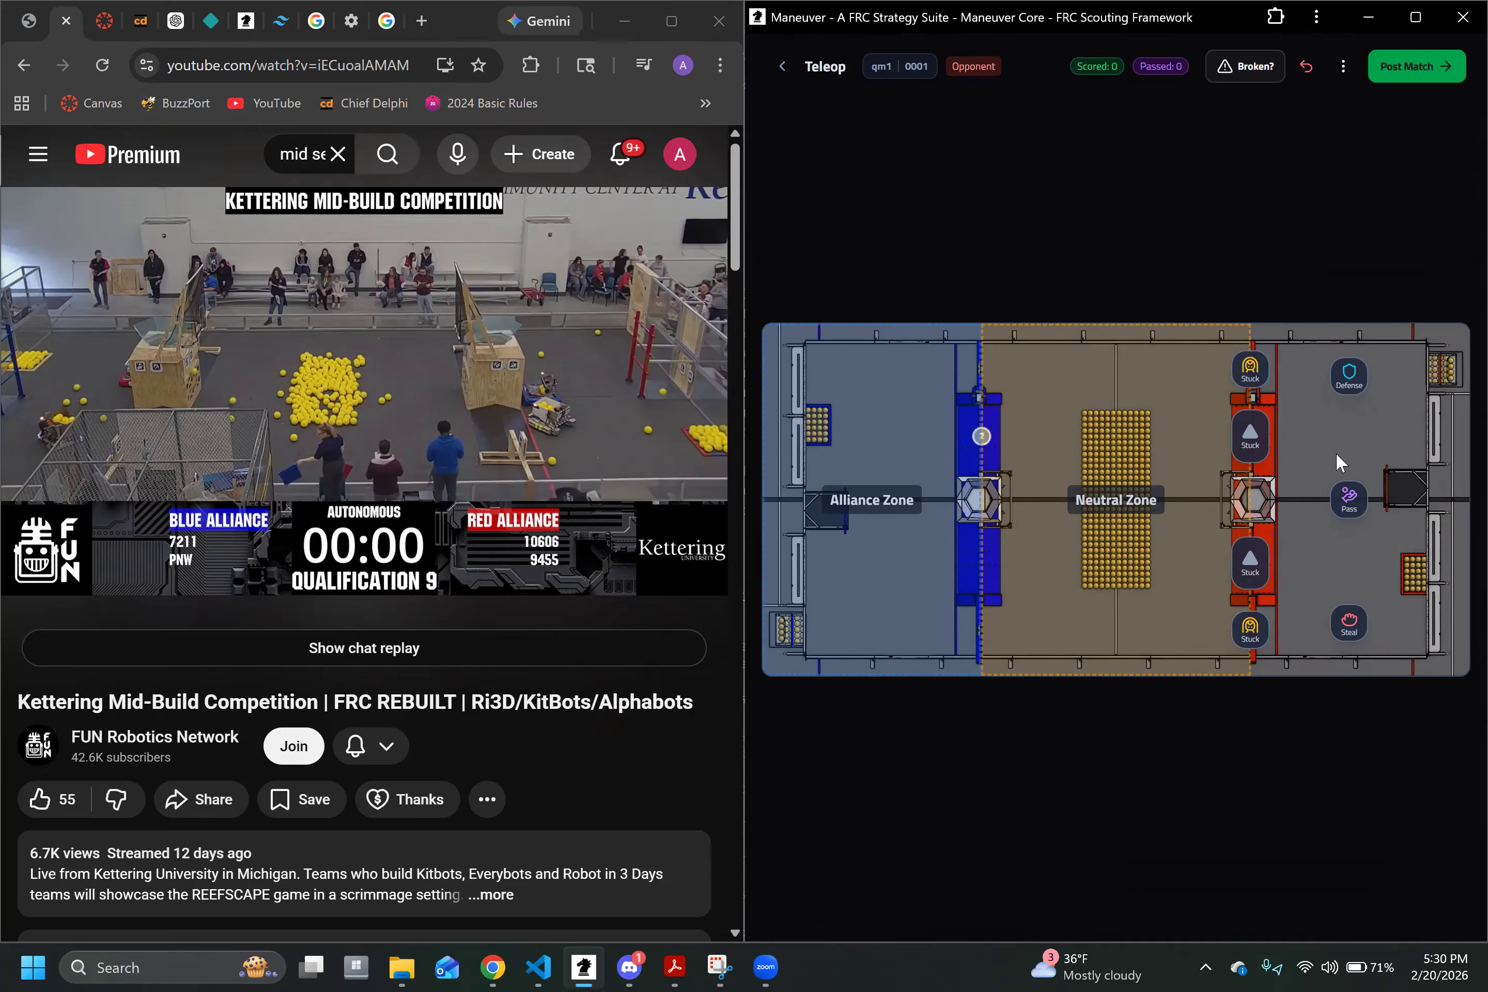
left_click(834, 510)
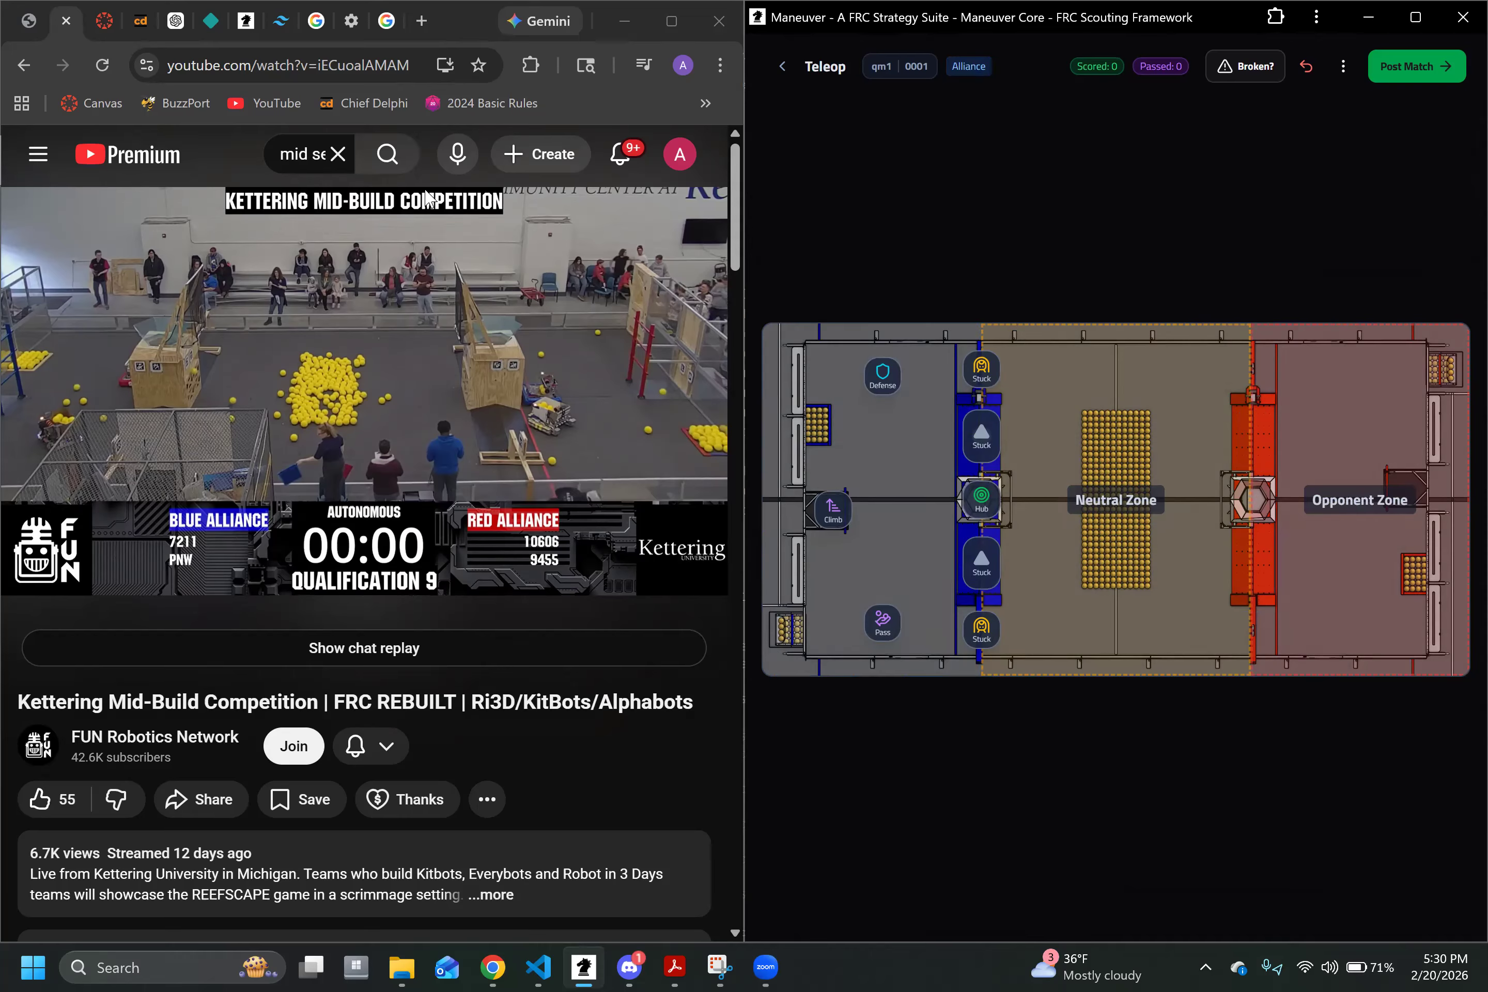
mouse_move(388, 407)
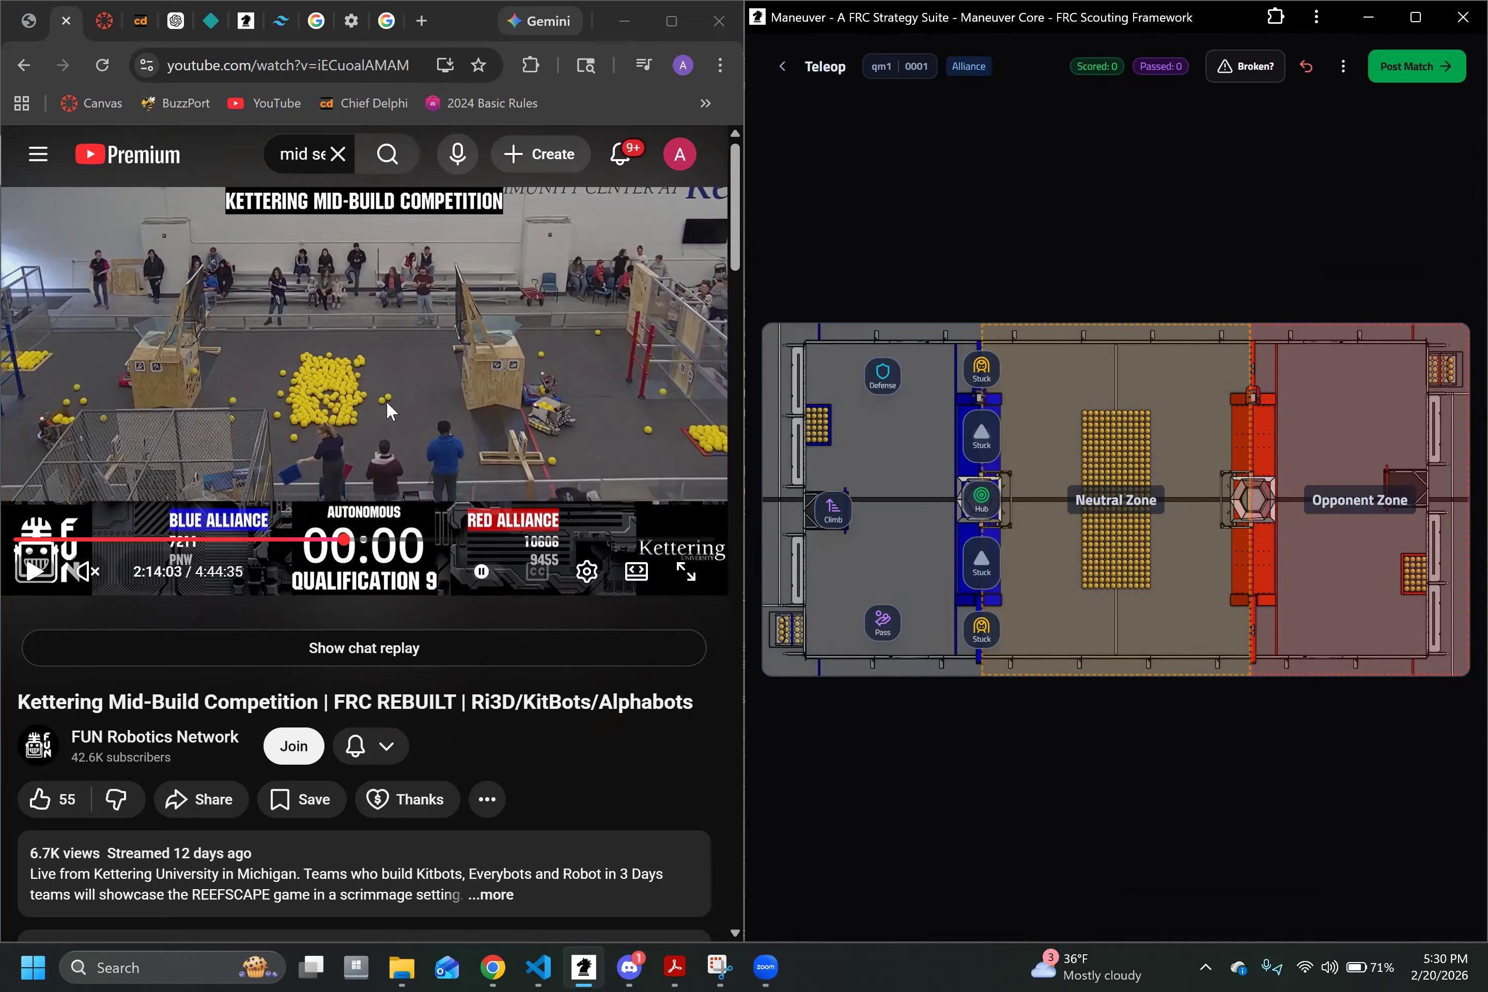
left_click(353, 427)
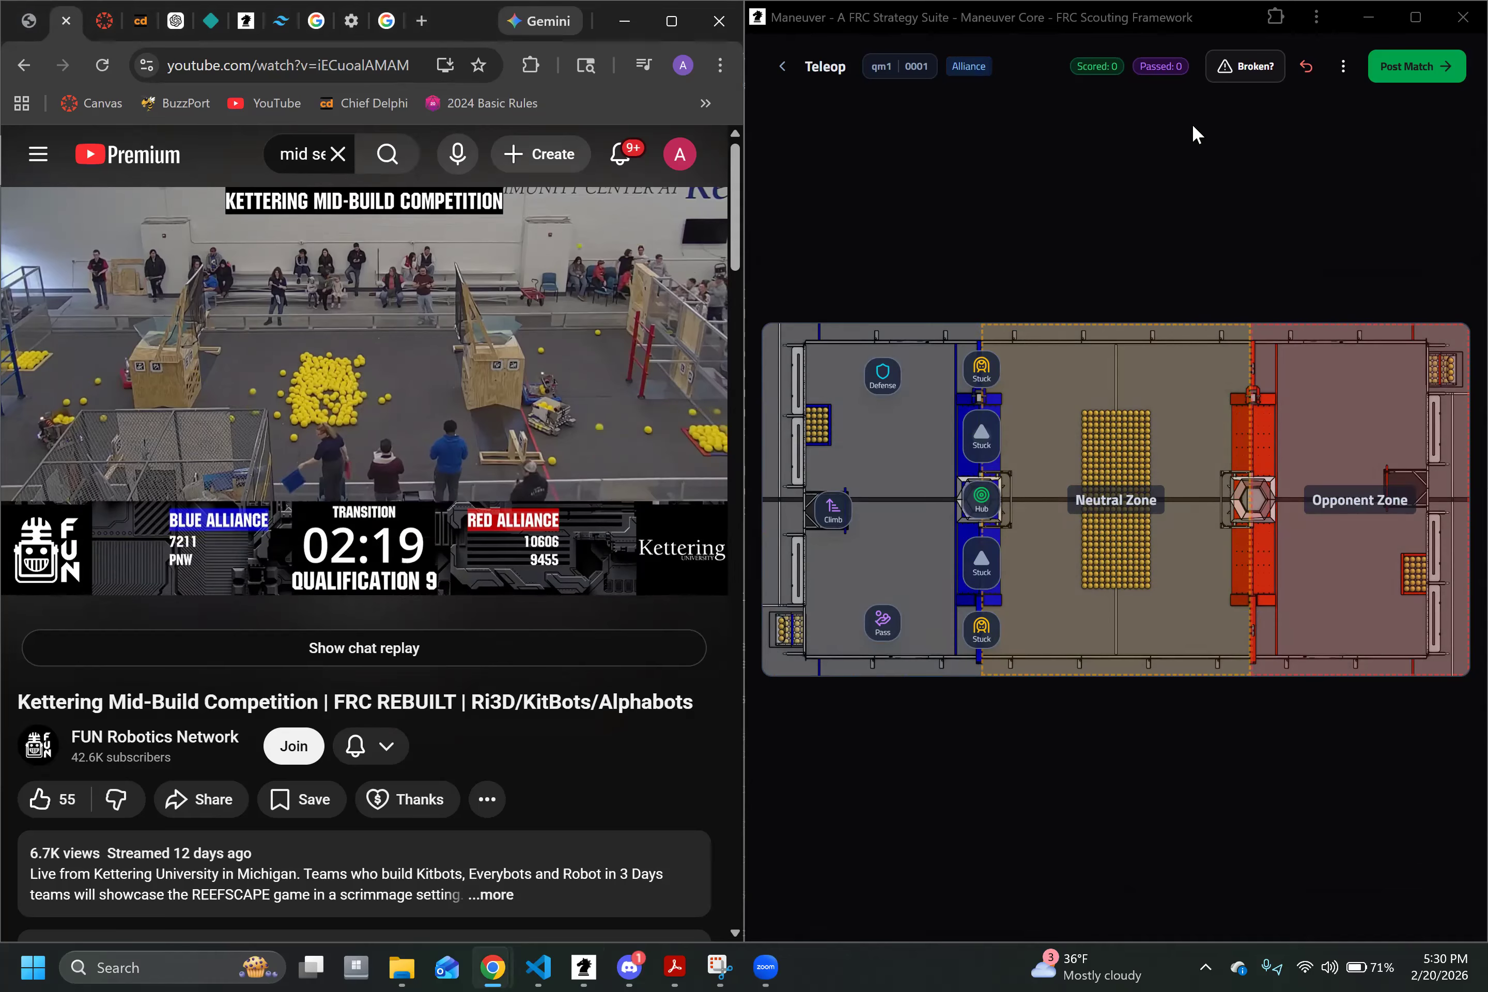
Step: Record a hub score of 20, as two +10 amounts, from the alliance zone just below the field's centerline
left_click(982, 496)
left_click(891, 552)
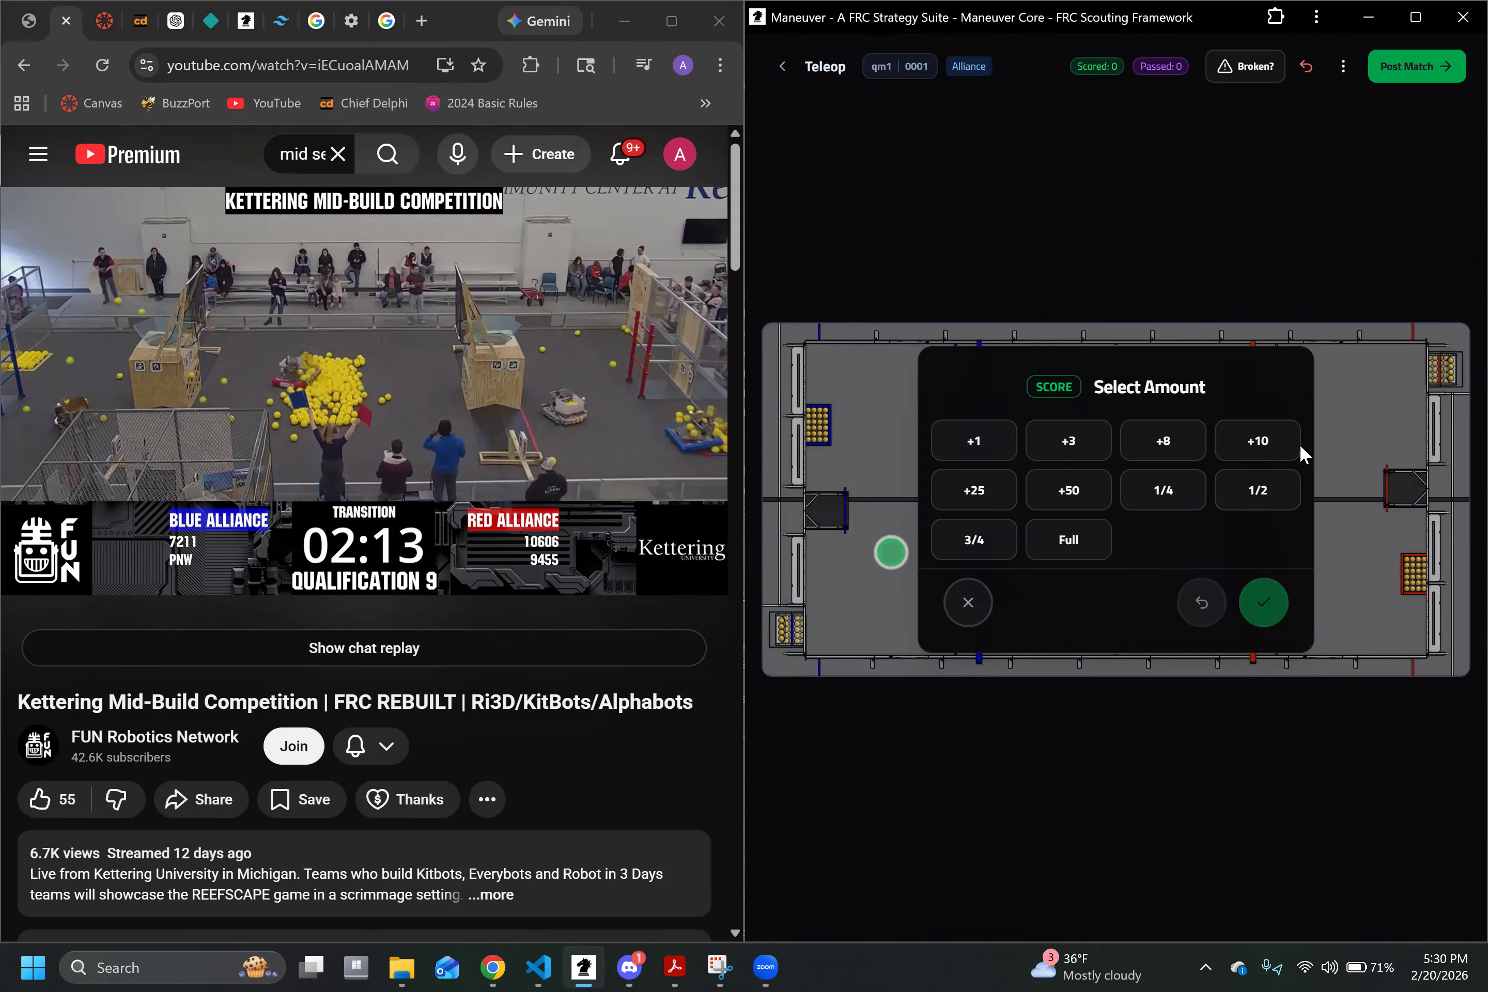
left_click(1245, 437)
left_click(1255, 439)
left_click(1280, 599)
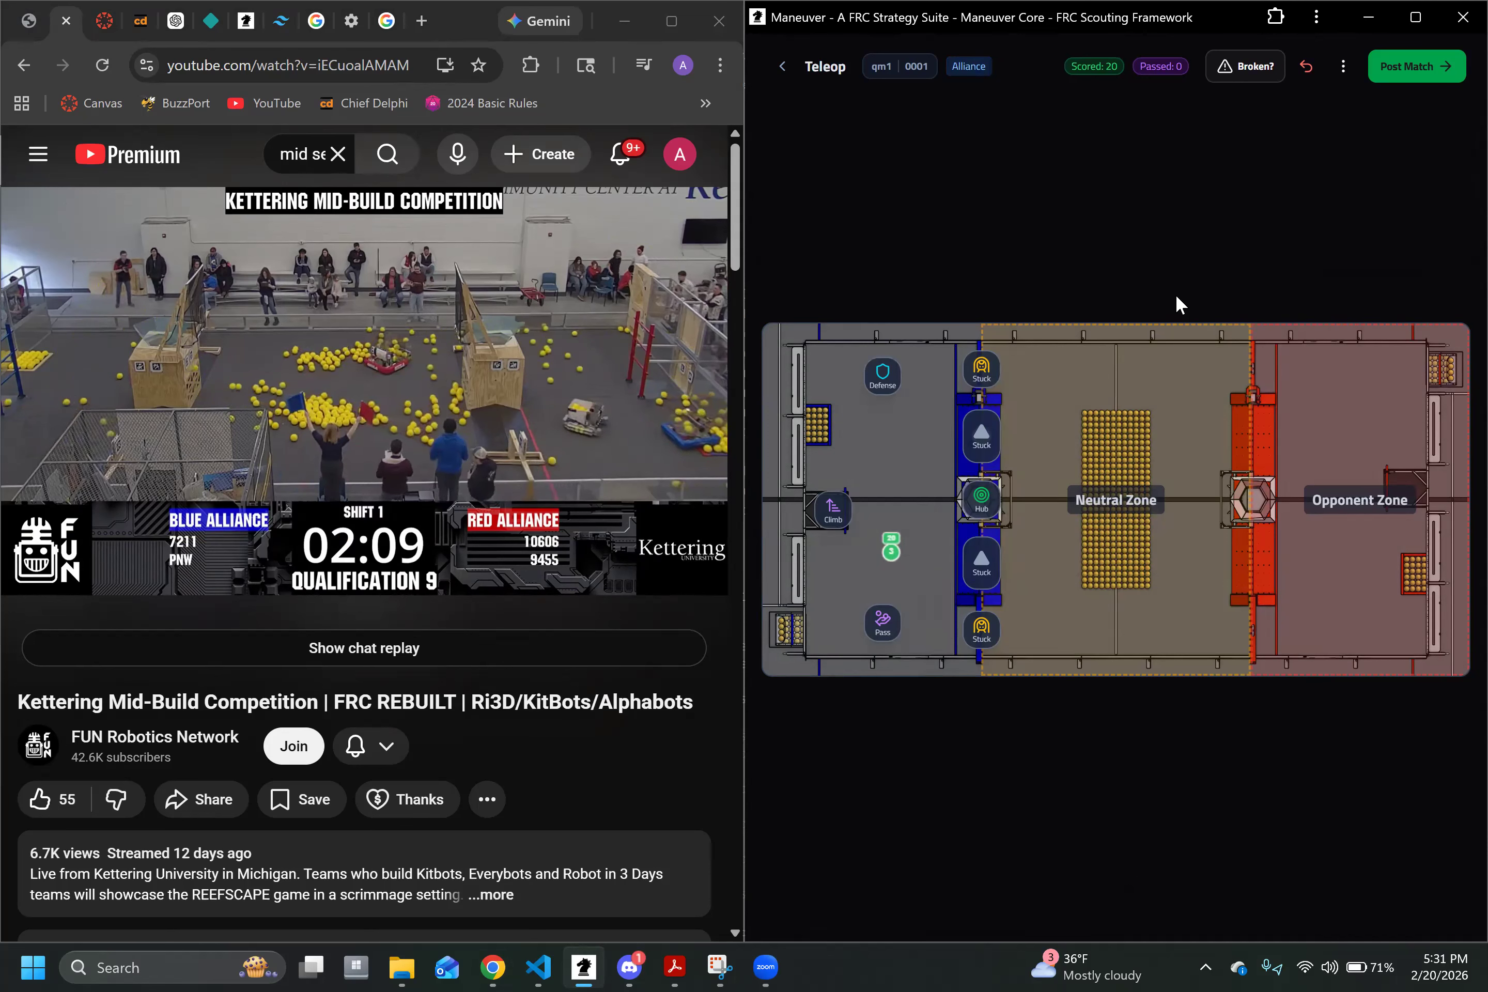
Step: Follow the robot's zone from Neutral to Alliance and back to Neutral, briefly pausing and resuming the match video
left_click(1125, 594)
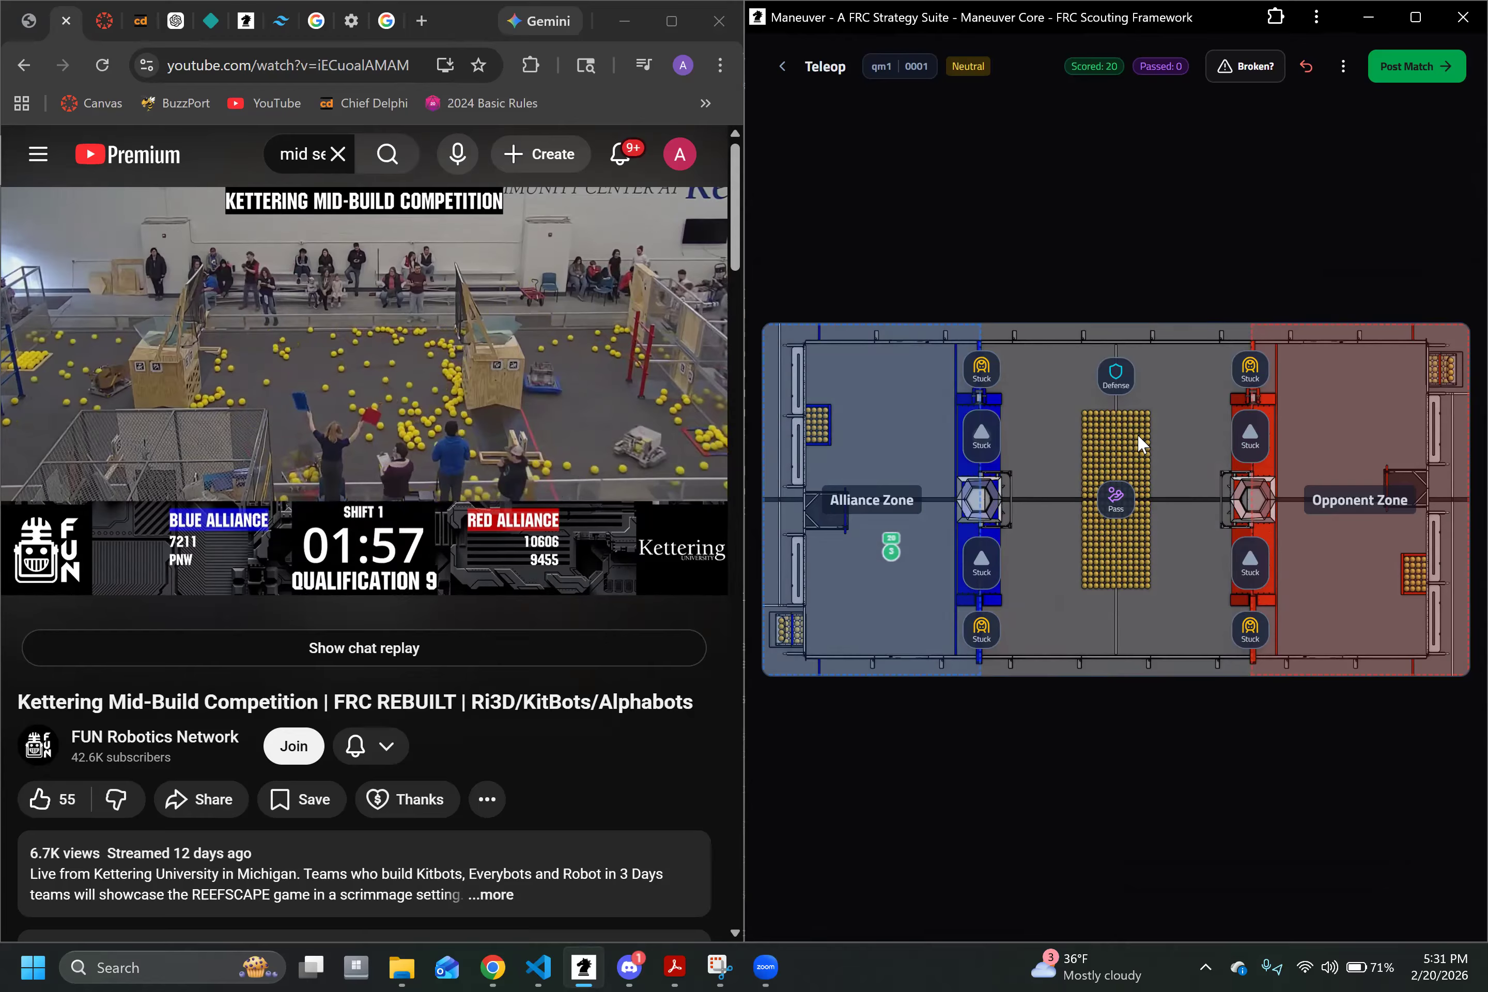
left_click(865, 446)
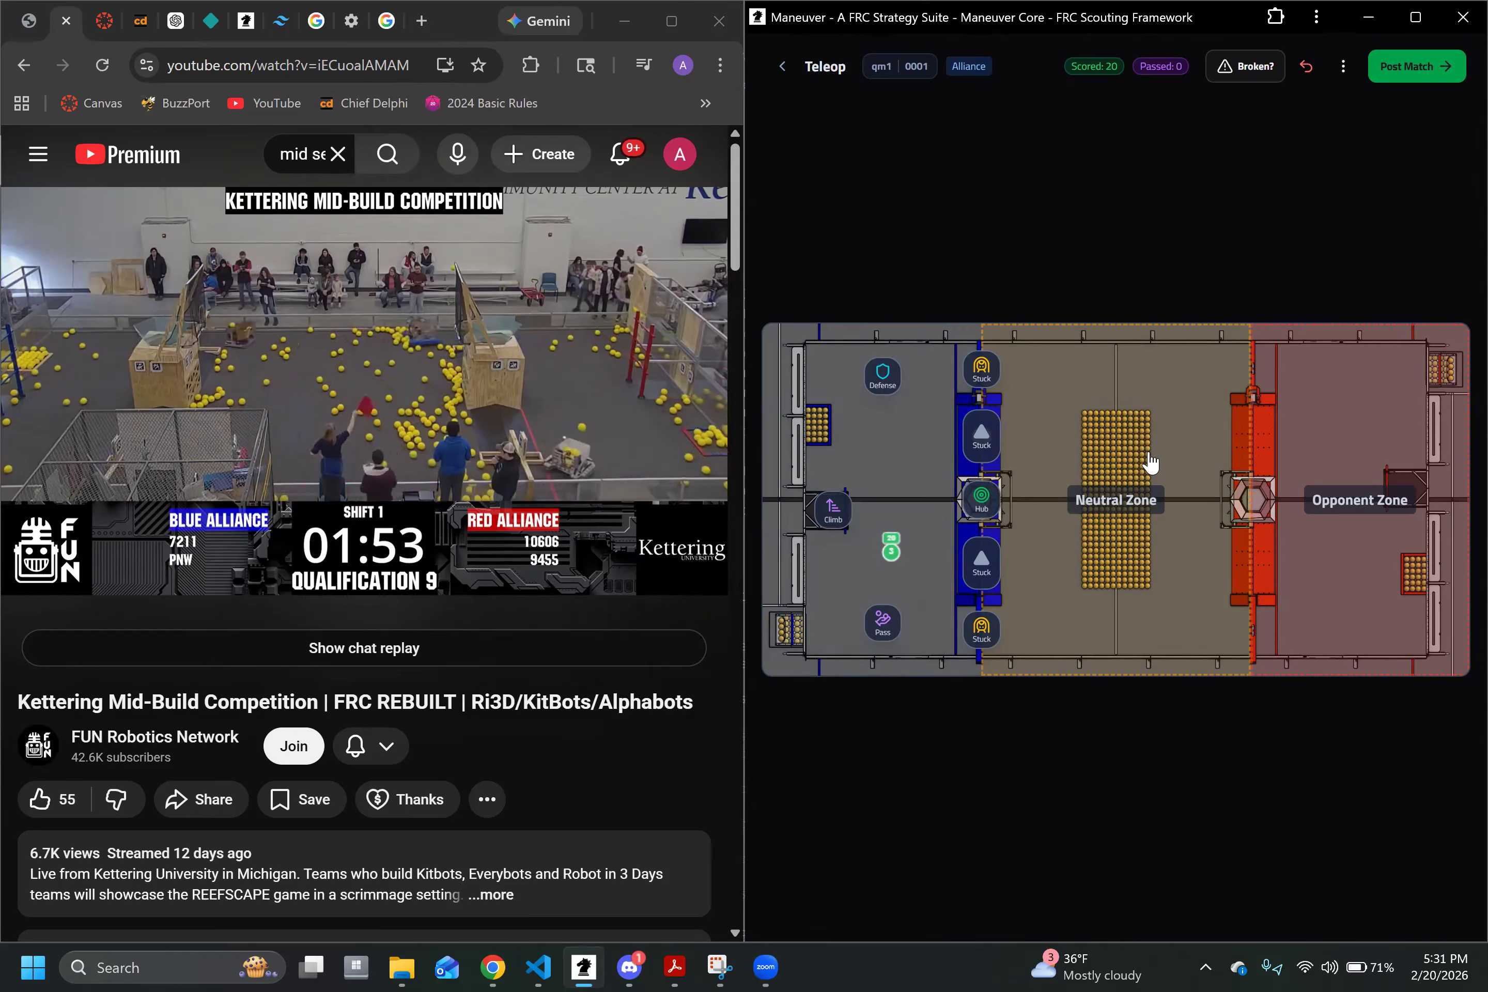
left_click(1147, 456)
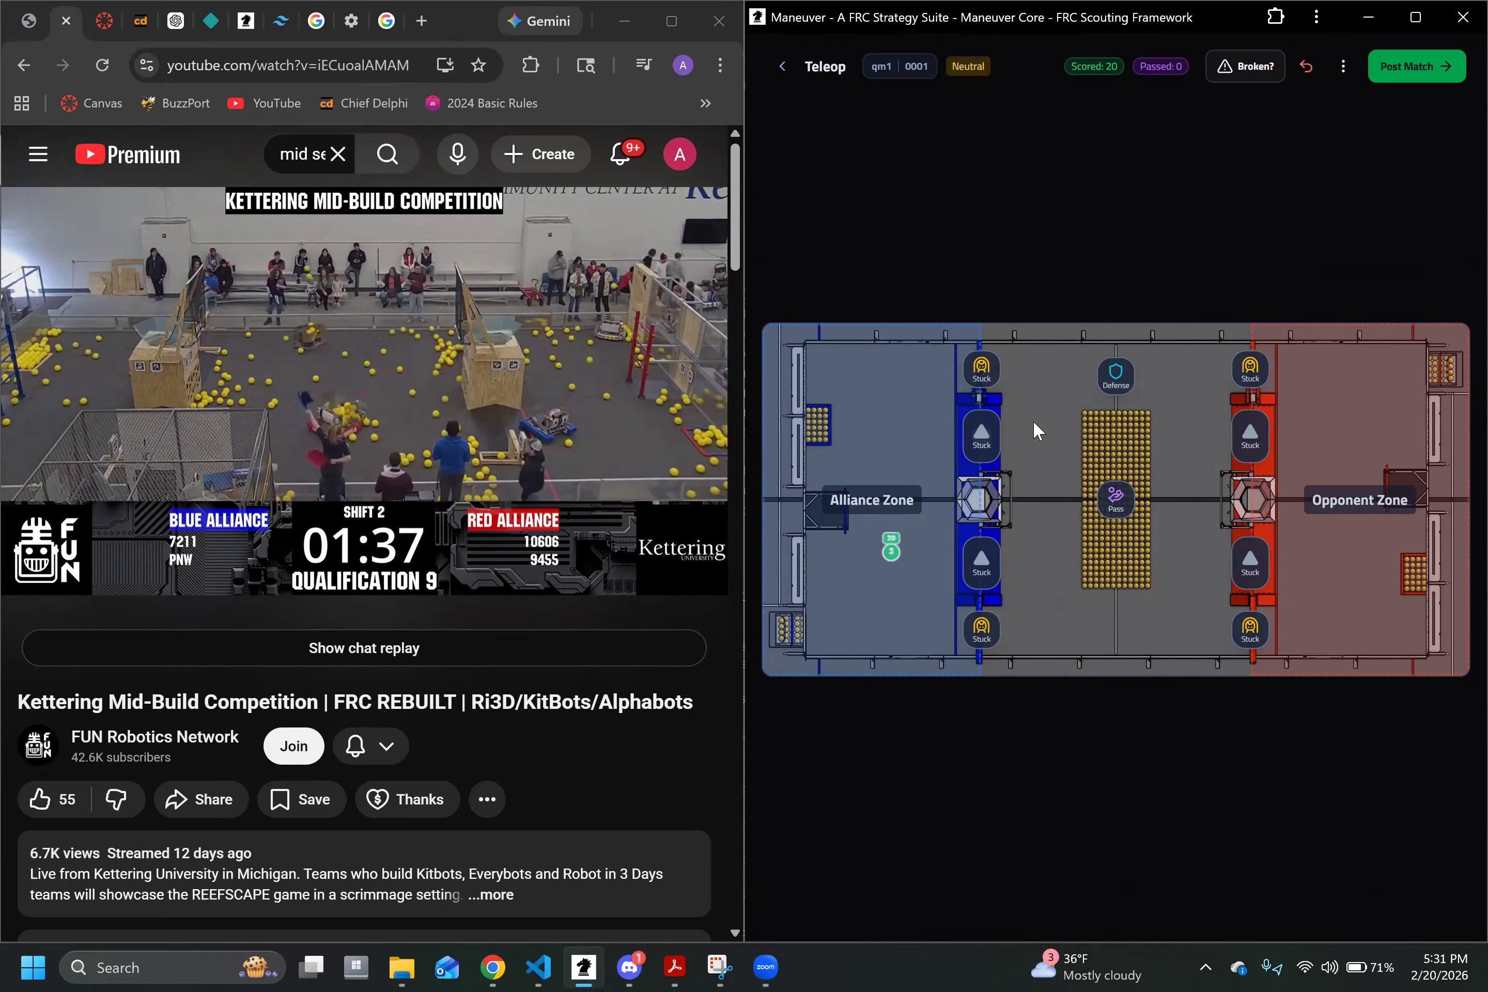
left_click(356, 242)
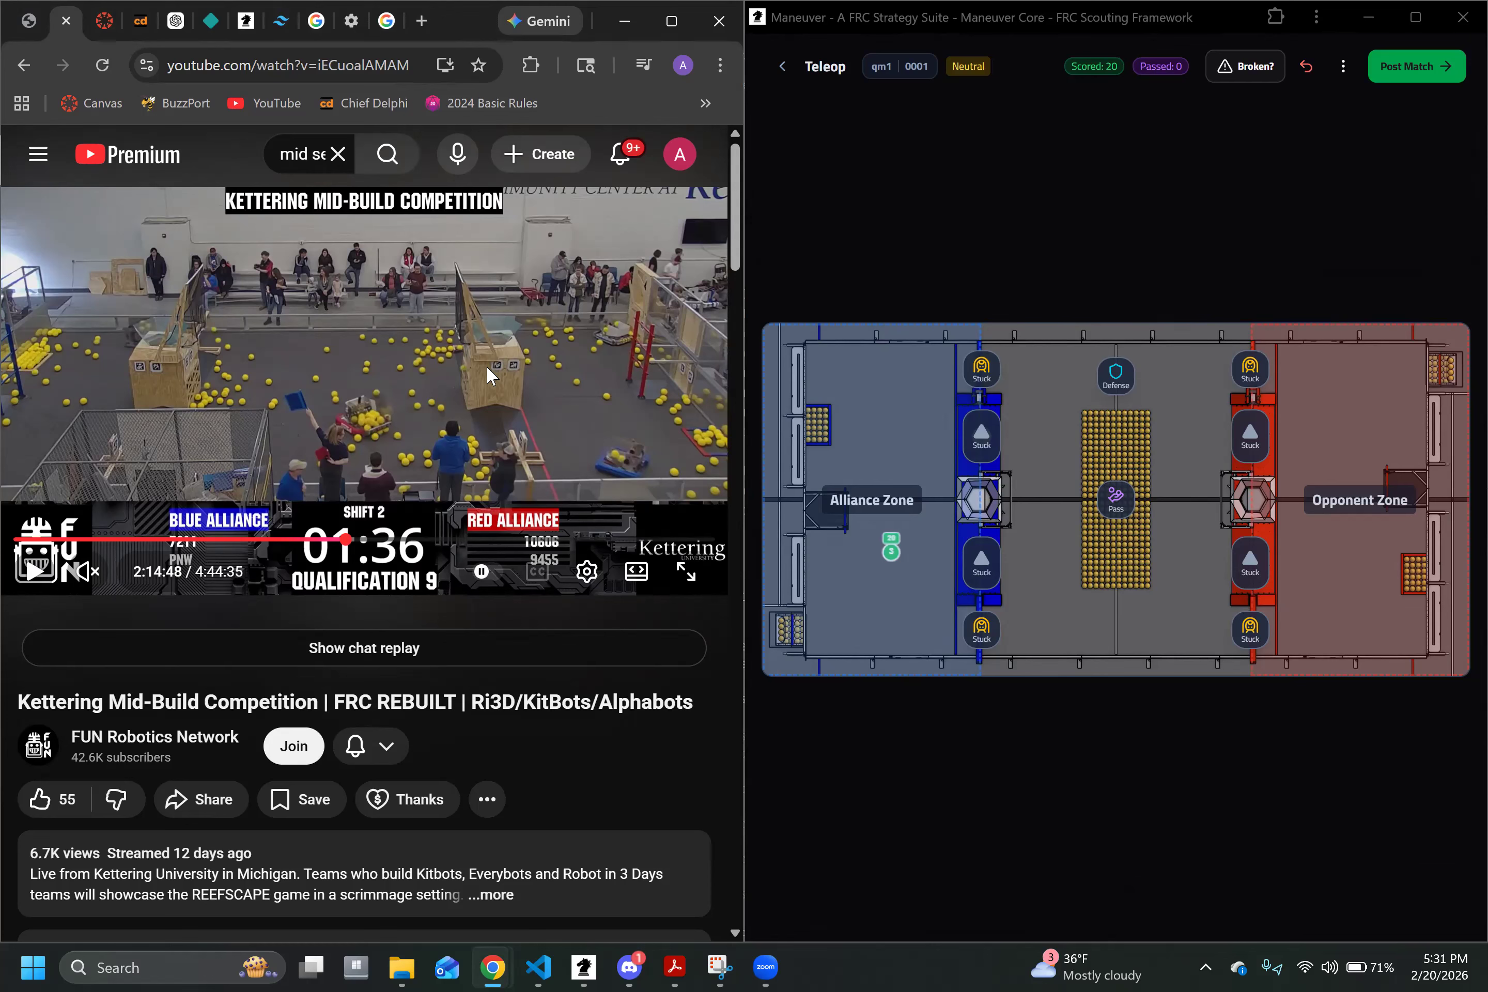
left_click(426, 354)
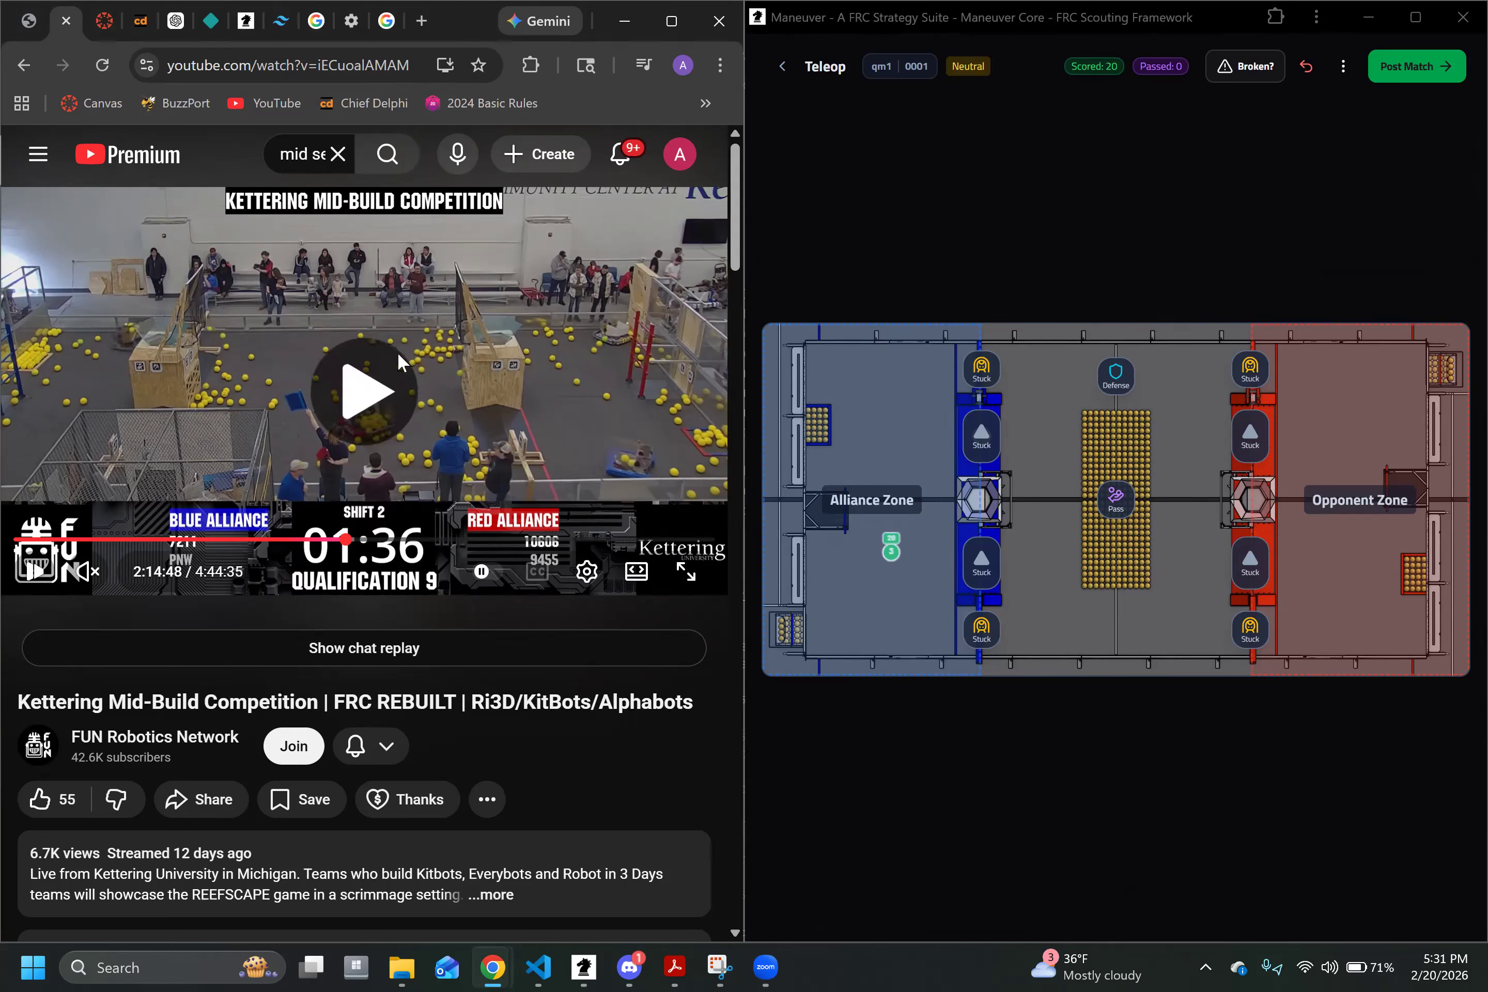
Step: Switch to the Alliance Zone and record a hub score of +10, +3 and +3 from the centerline between tower and hub
left_click(877, 430)
left_click(981, 499)
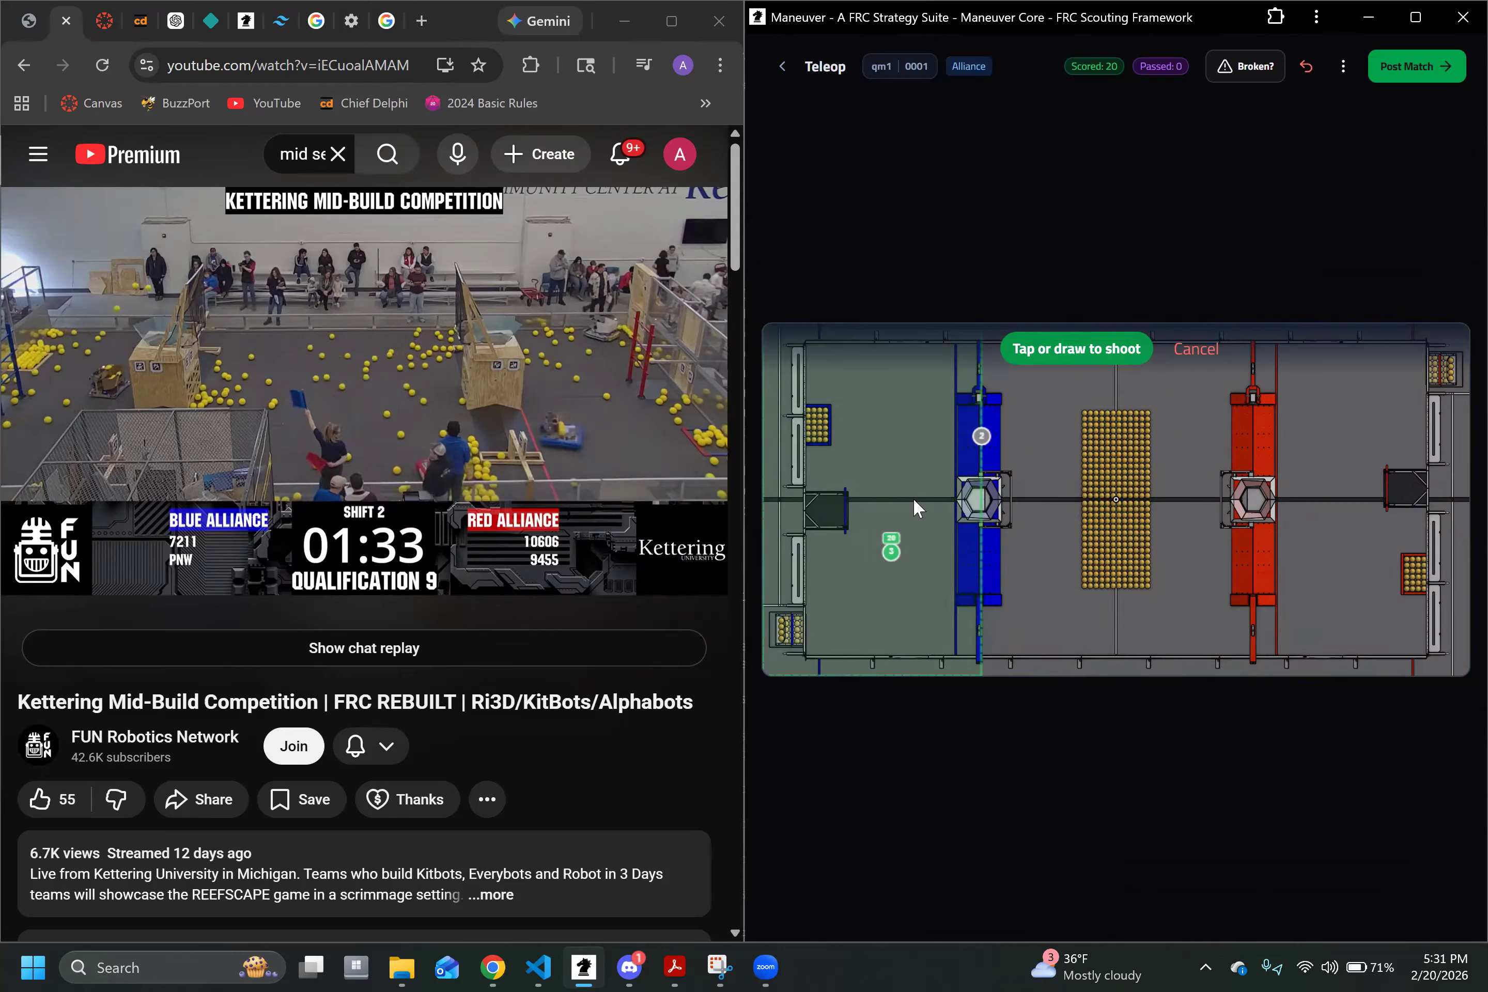
left_click(910, 499)
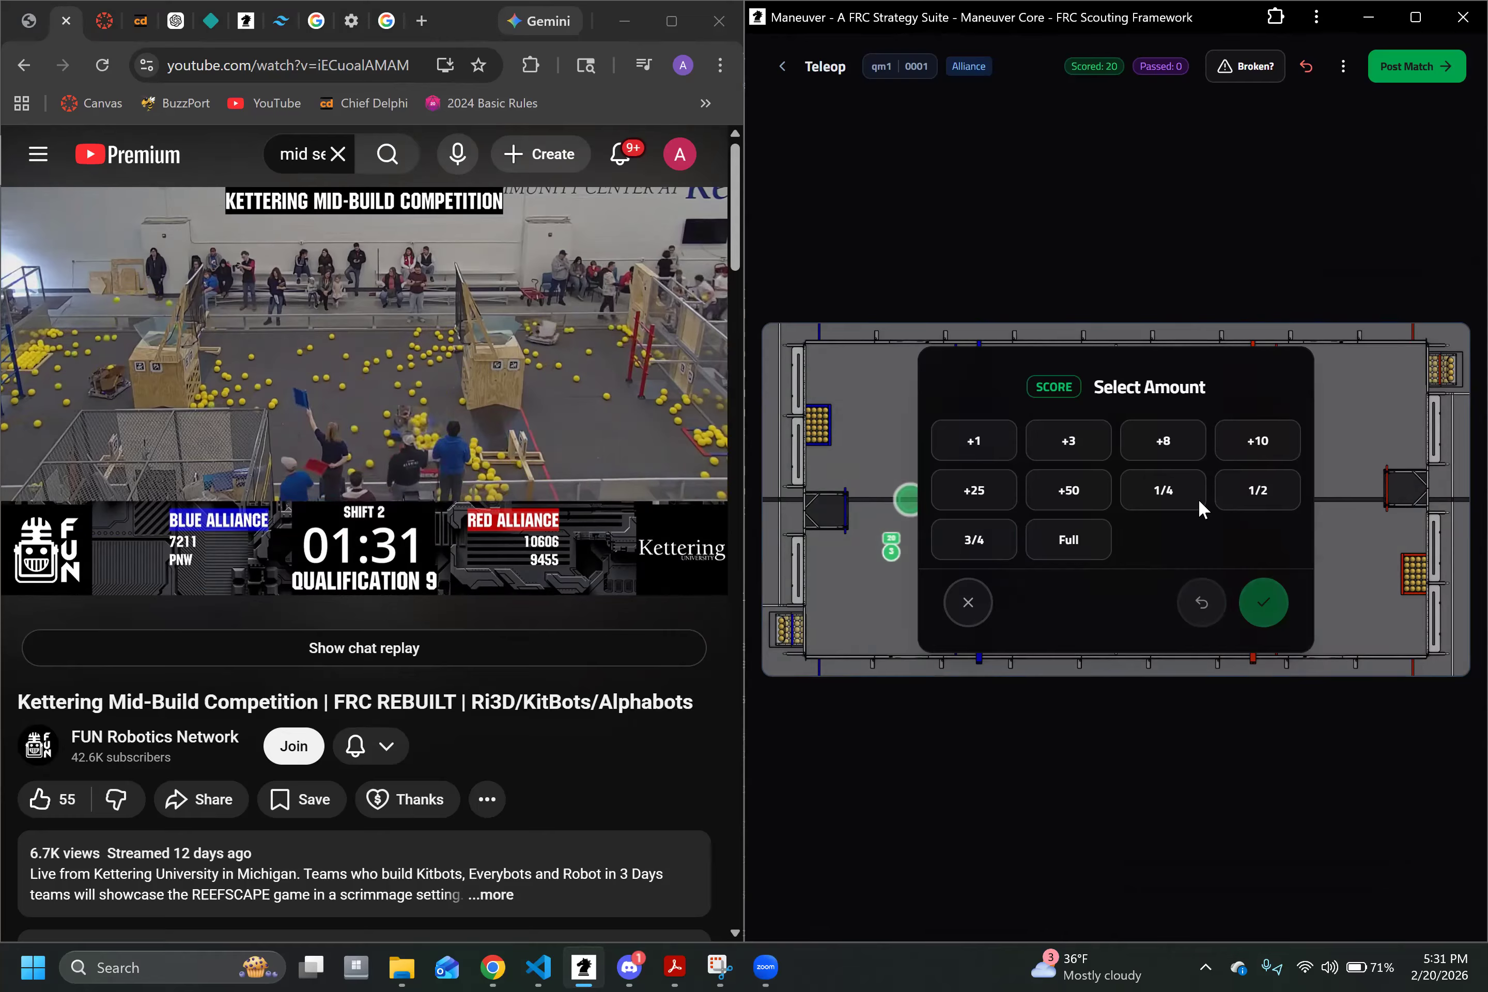
left_click(1256, 437)
left_click(1075, 438)
left_click(1074, 437)
left_click(1267, 600)
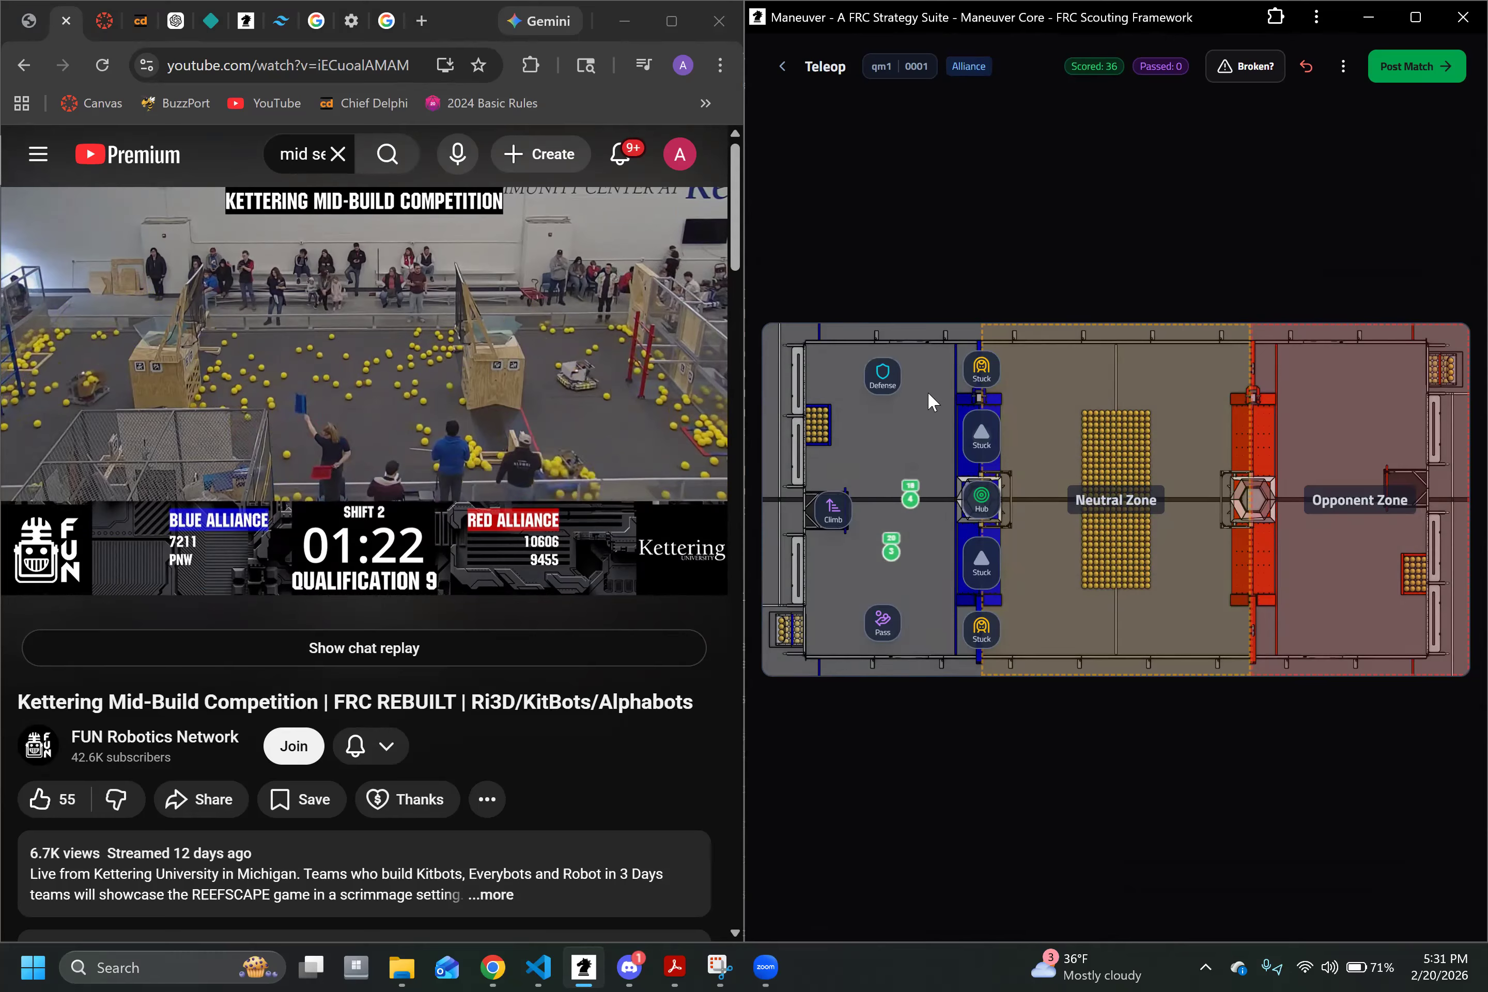
Step: Record a hub score of 13, as +10 and +3, from the centerline between the tower and the hub
left_click(983, 498)
left_click(920, 502)
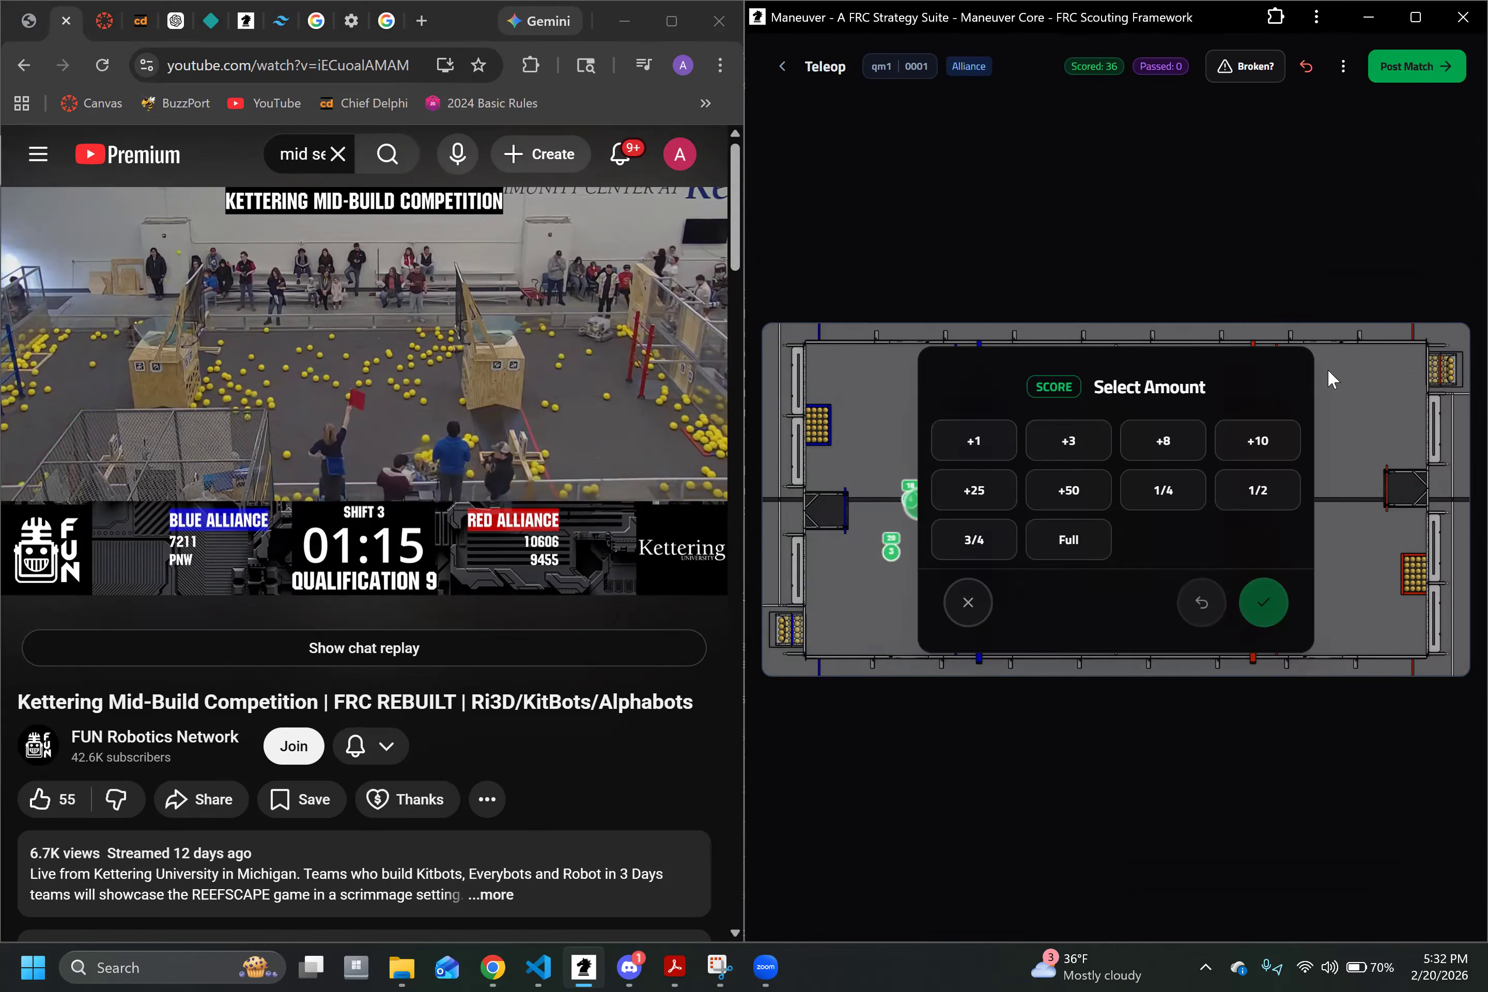
left_click(1255, 440)
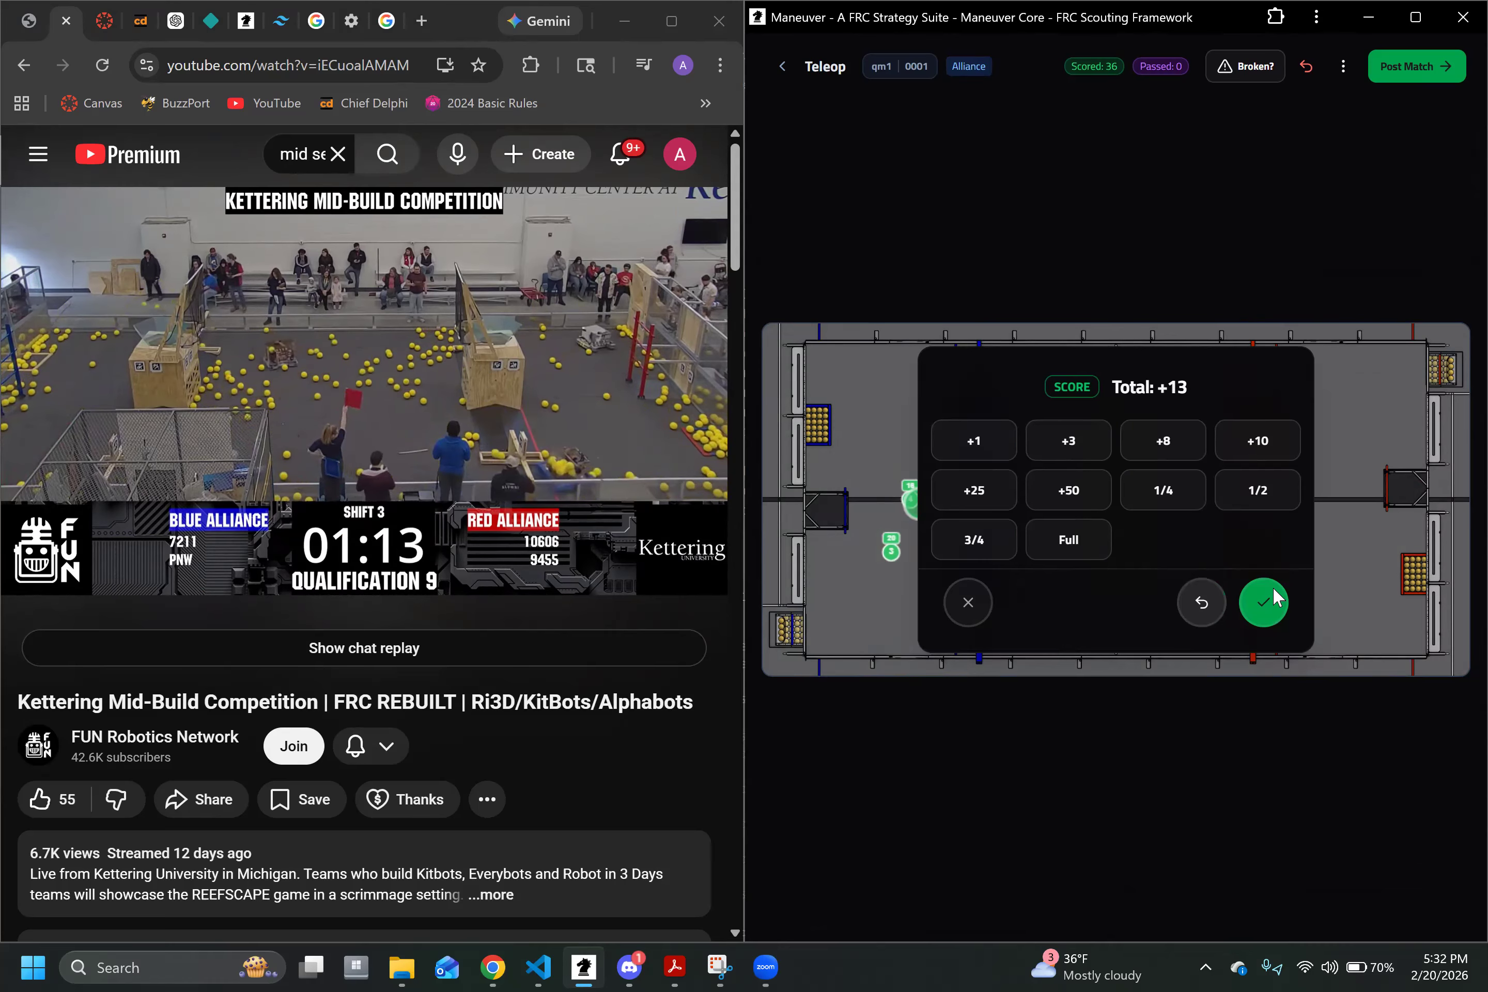
left_click(1264, 602)
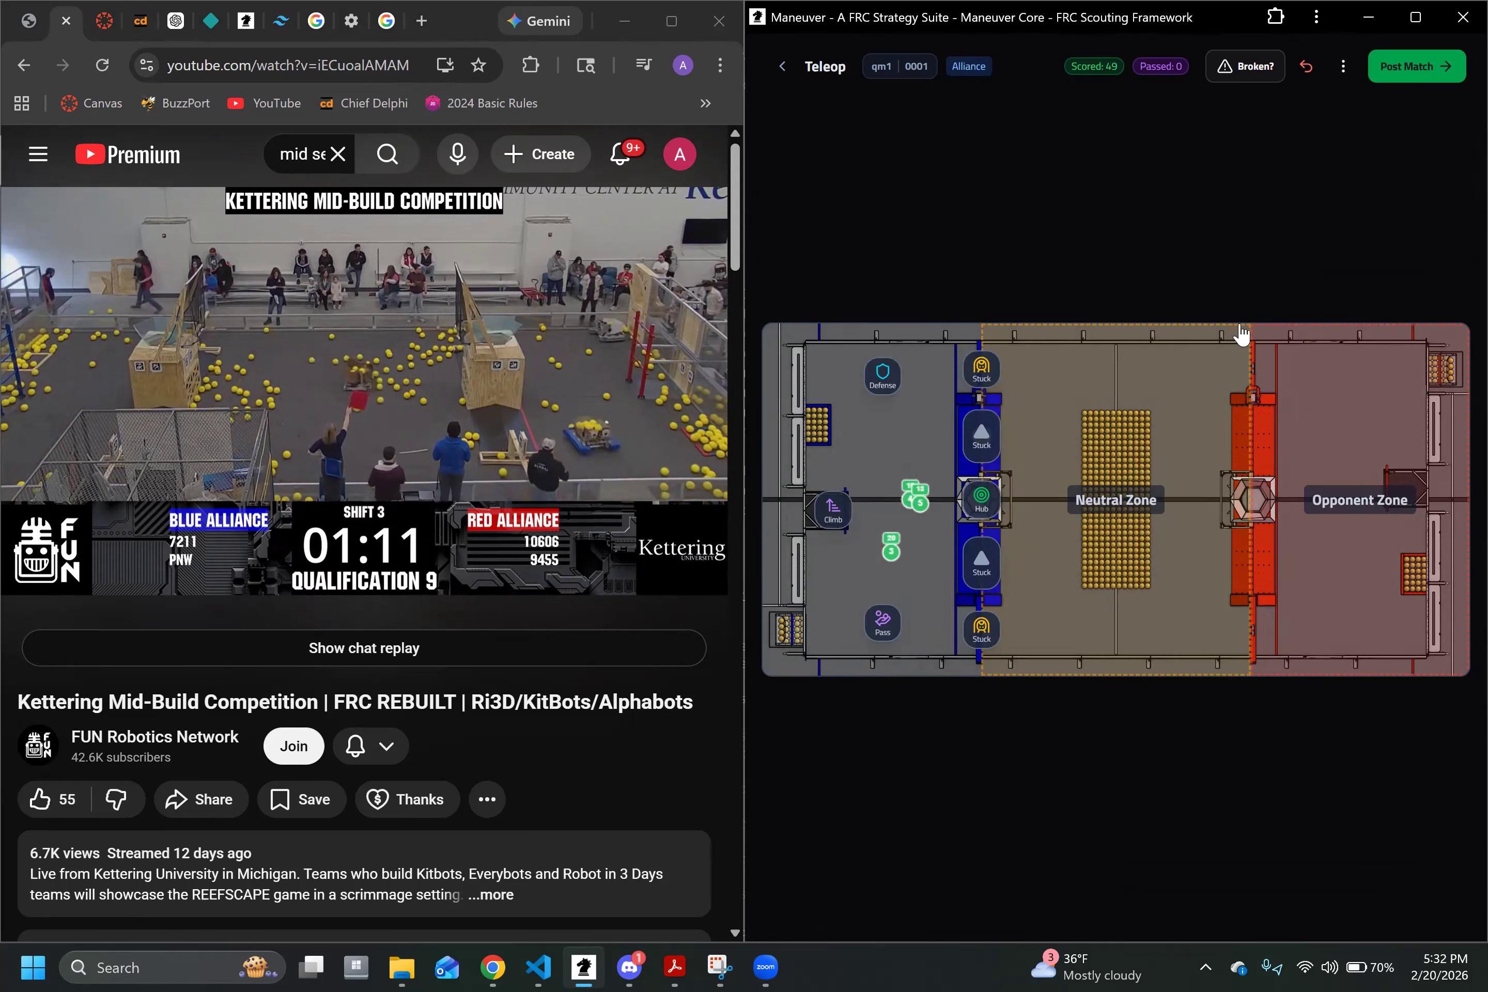
Step: Follow the robot into the Neutral Zone and back to the Alliance Zone, and record a +10 hub score from the centerline
left_click(1114, 461)
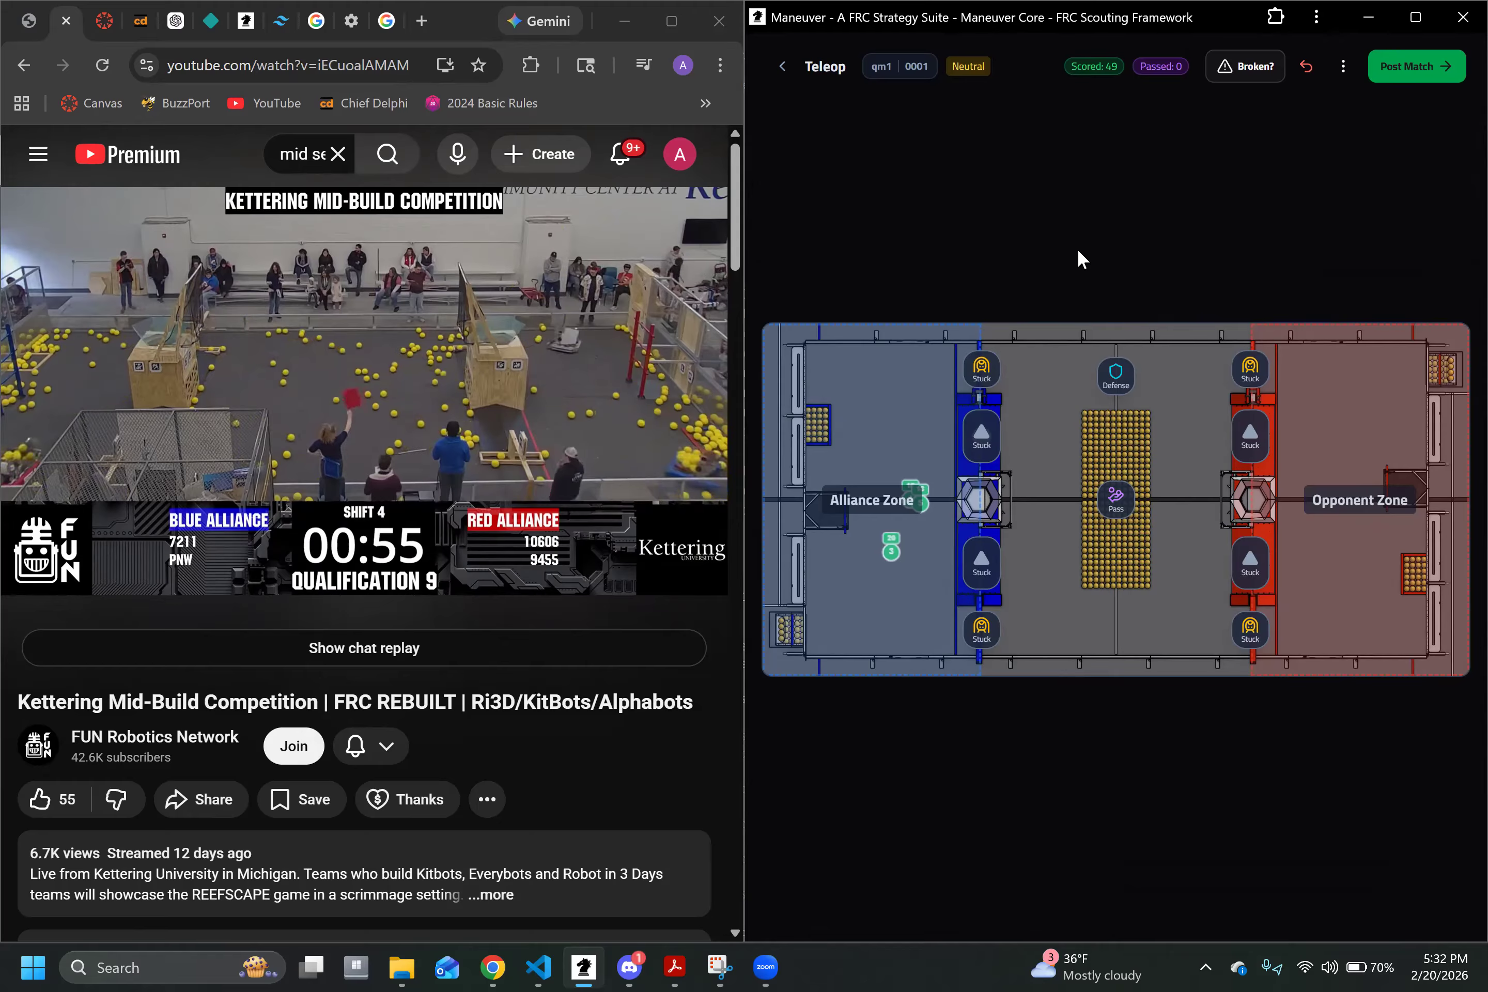
left_click(855, 453)
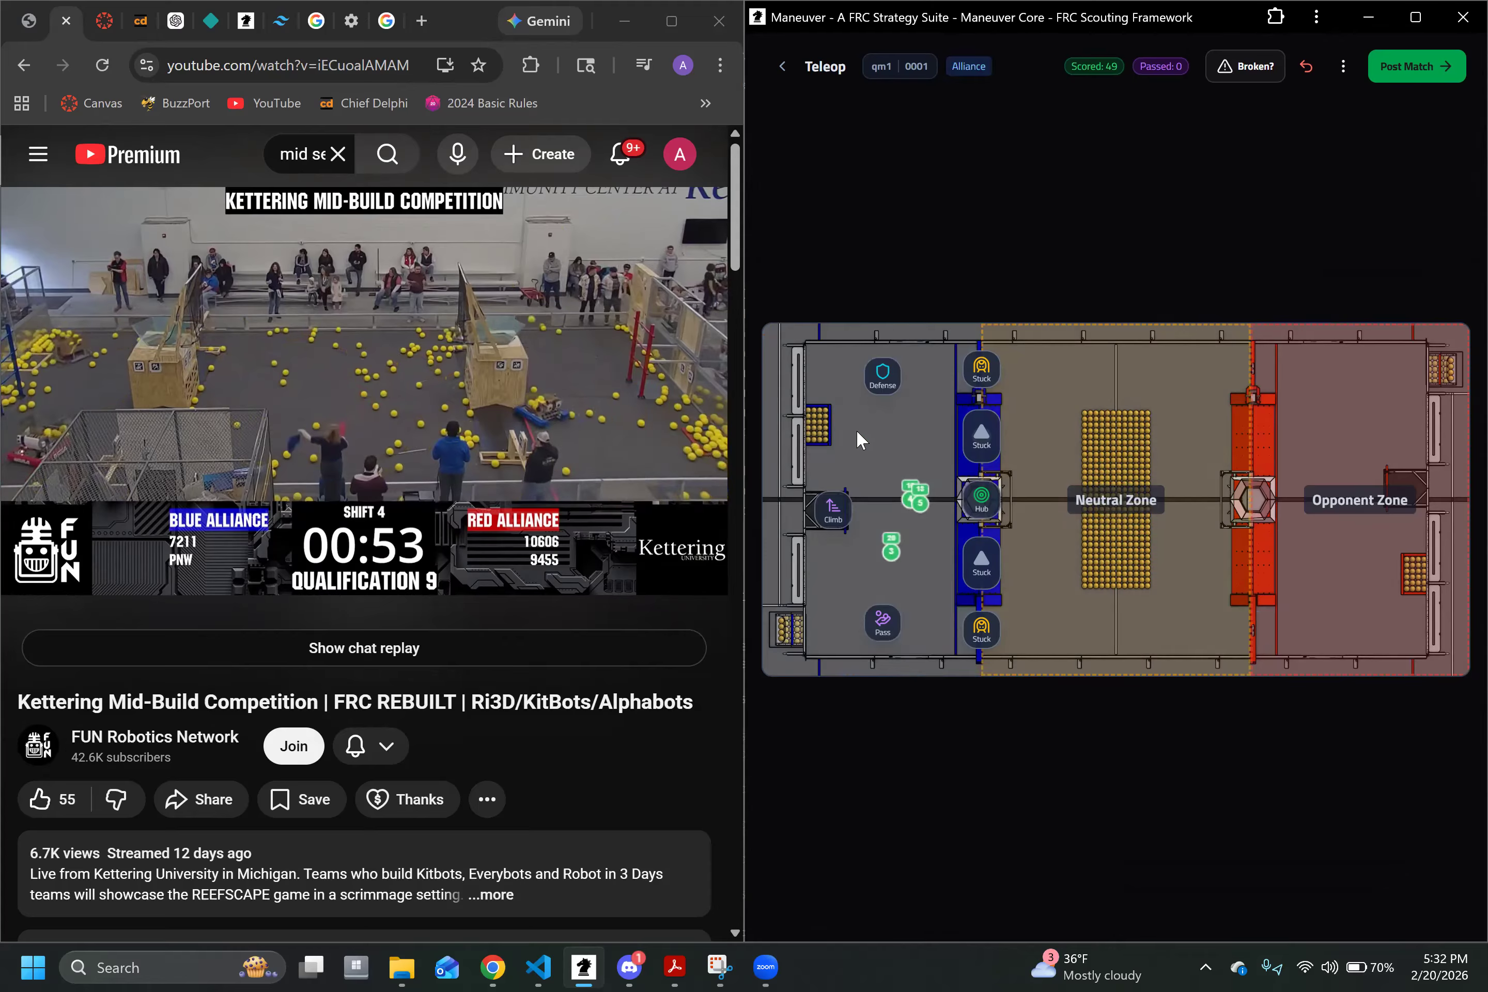
left_click(979, 505)
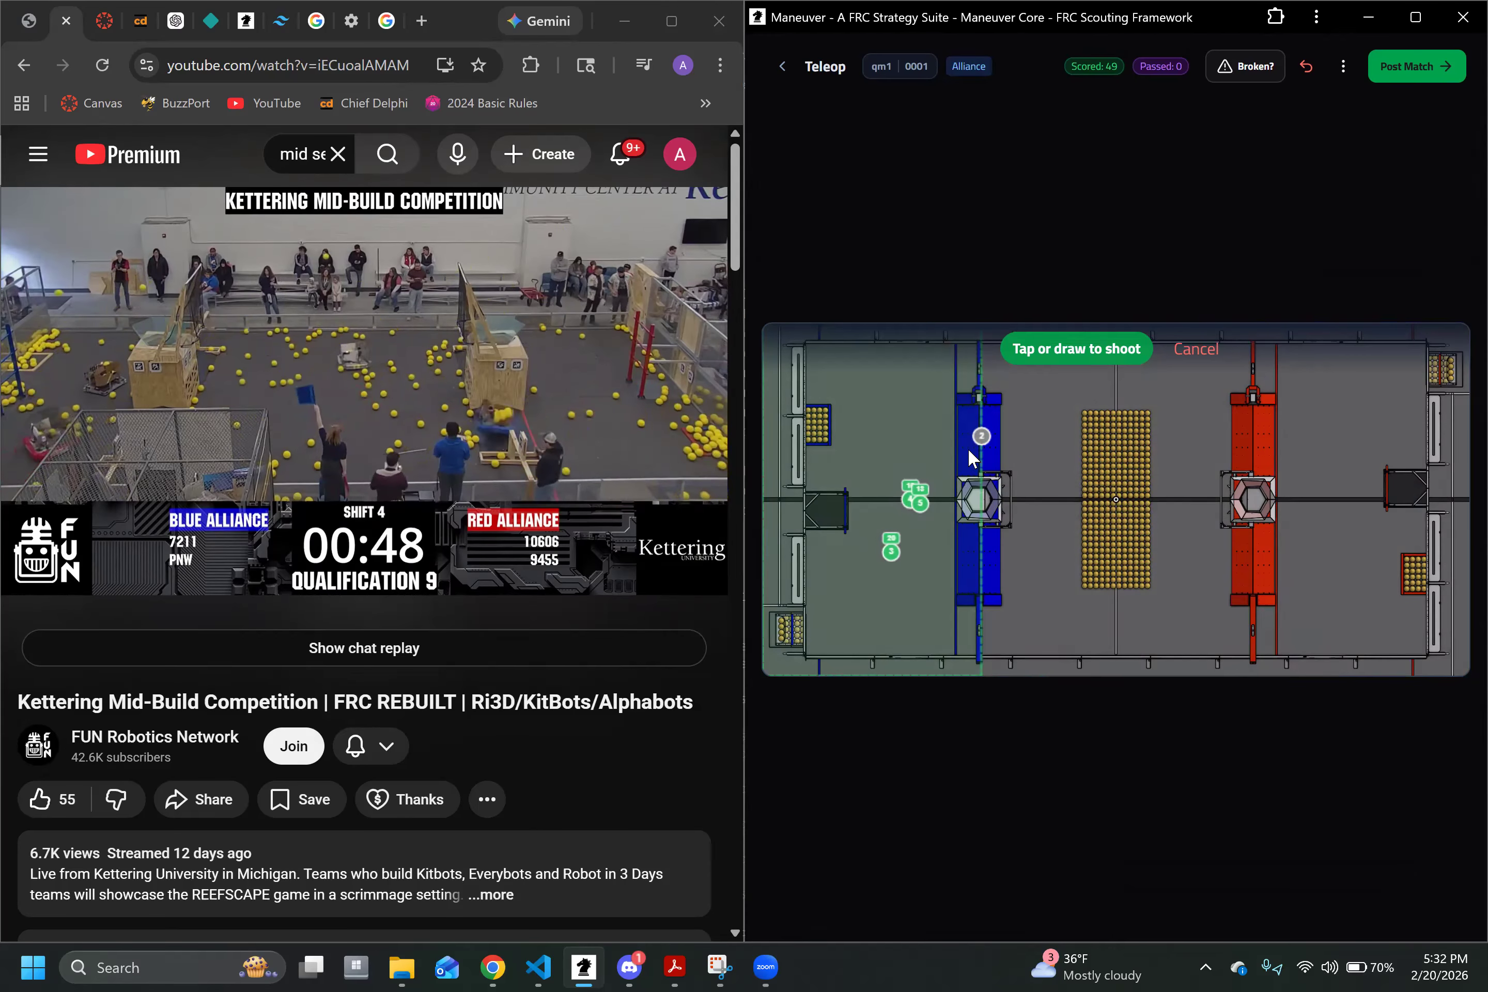
left_click(903, 500)
left_click(1242, 437)
left_click(1260, 599)
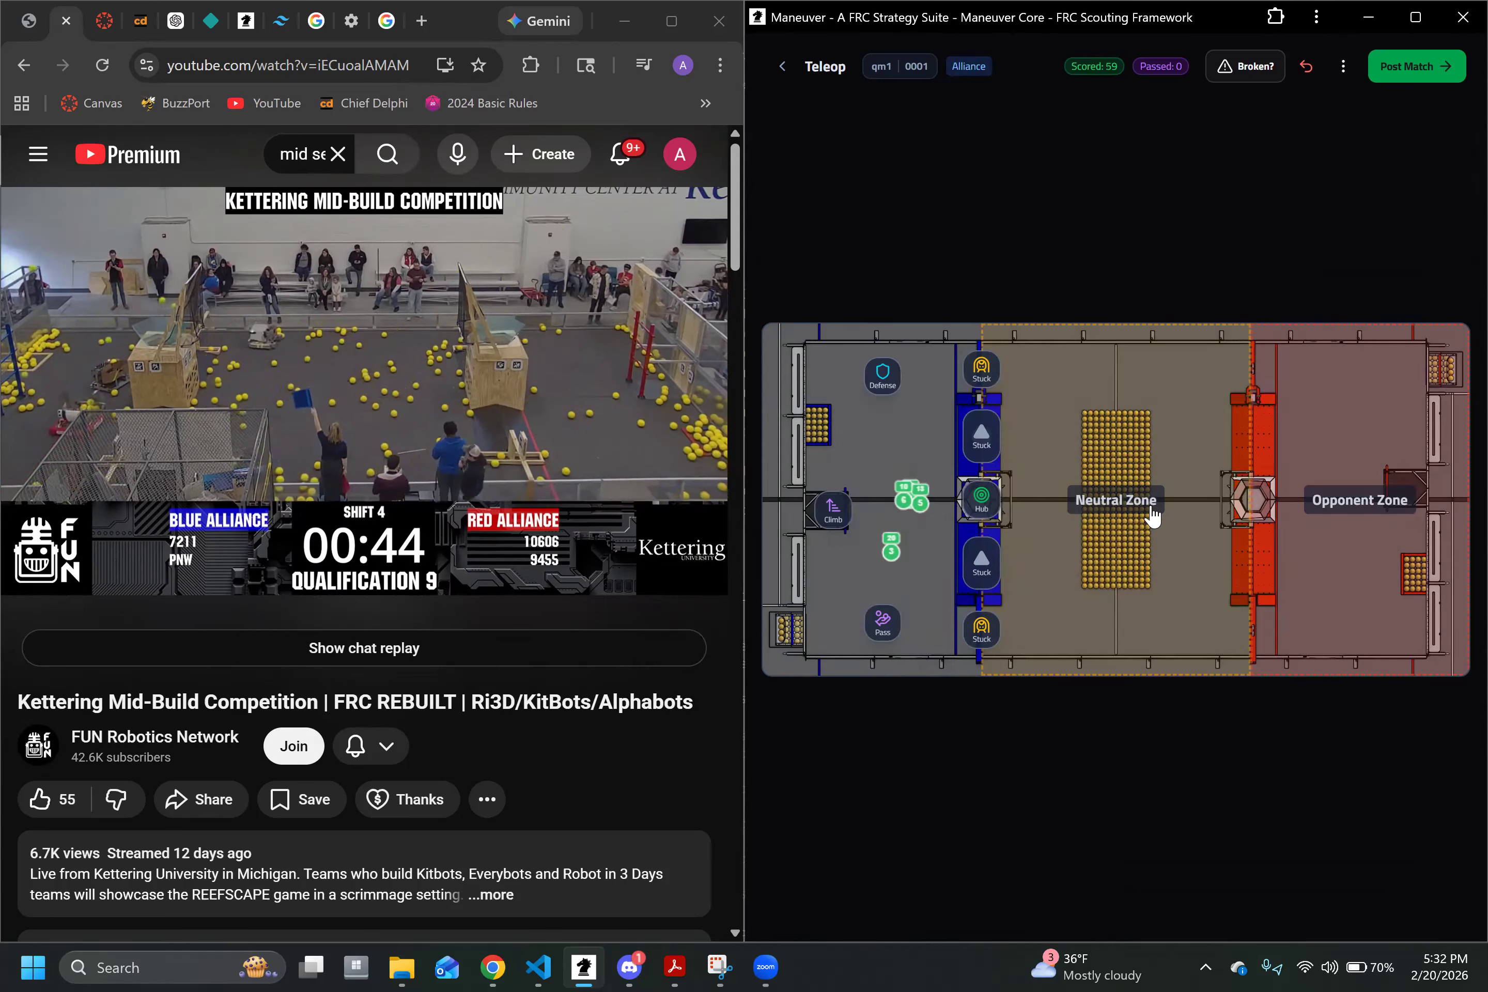
Step: Record two separate hub scores of +10 each from the centerline spot between the tower and the hub
left_click(980, 498)
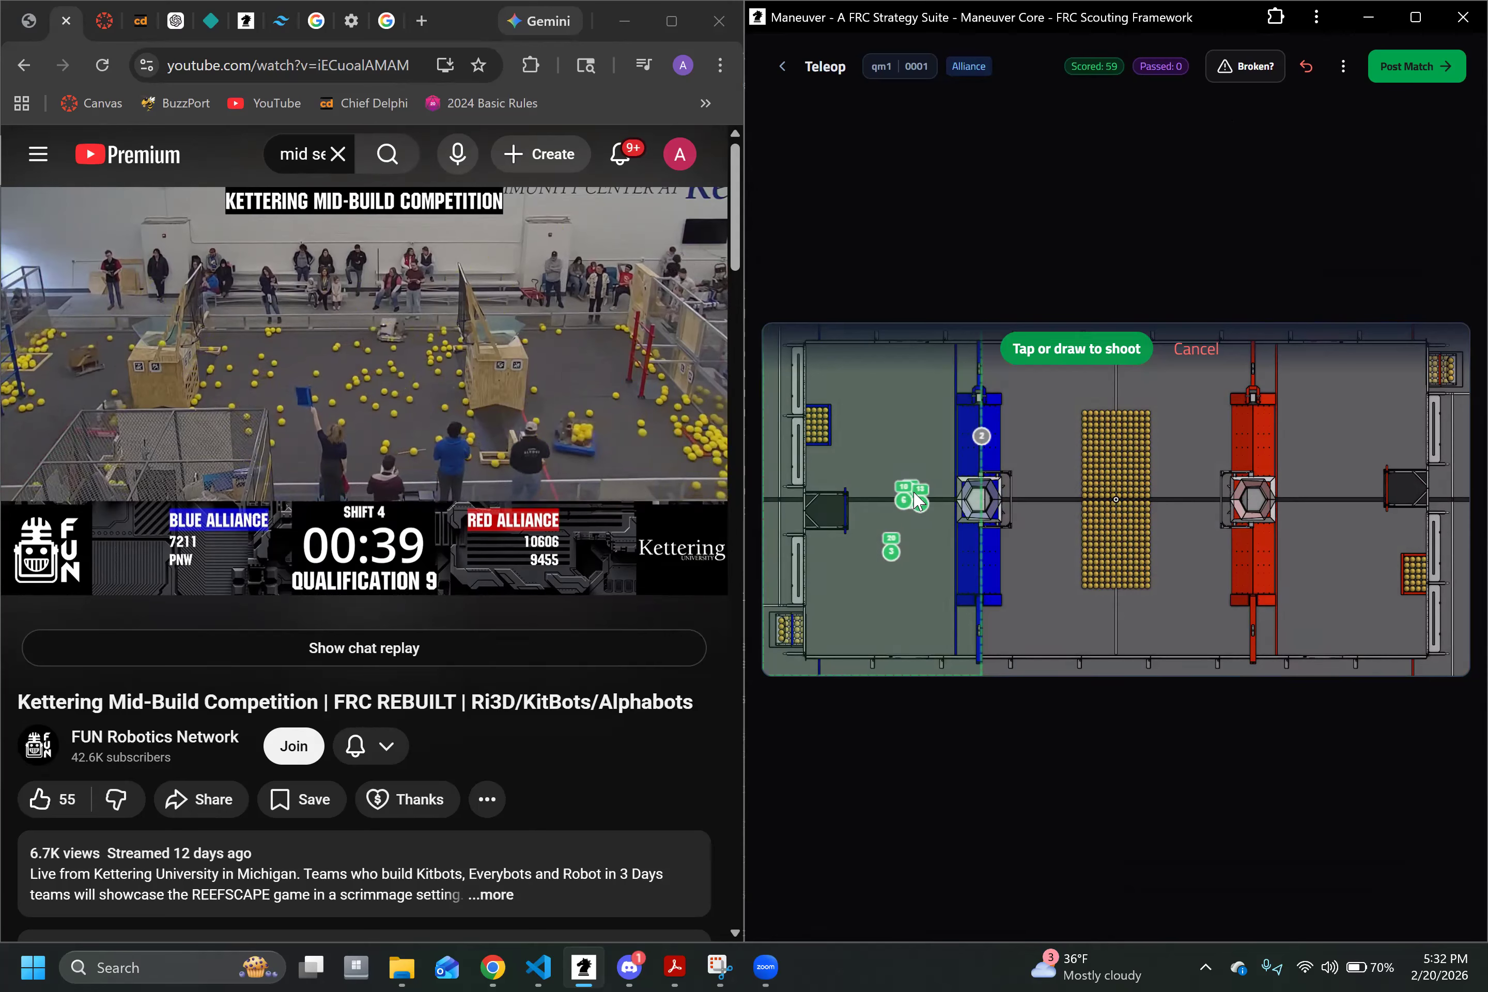
left_click(915, 498)
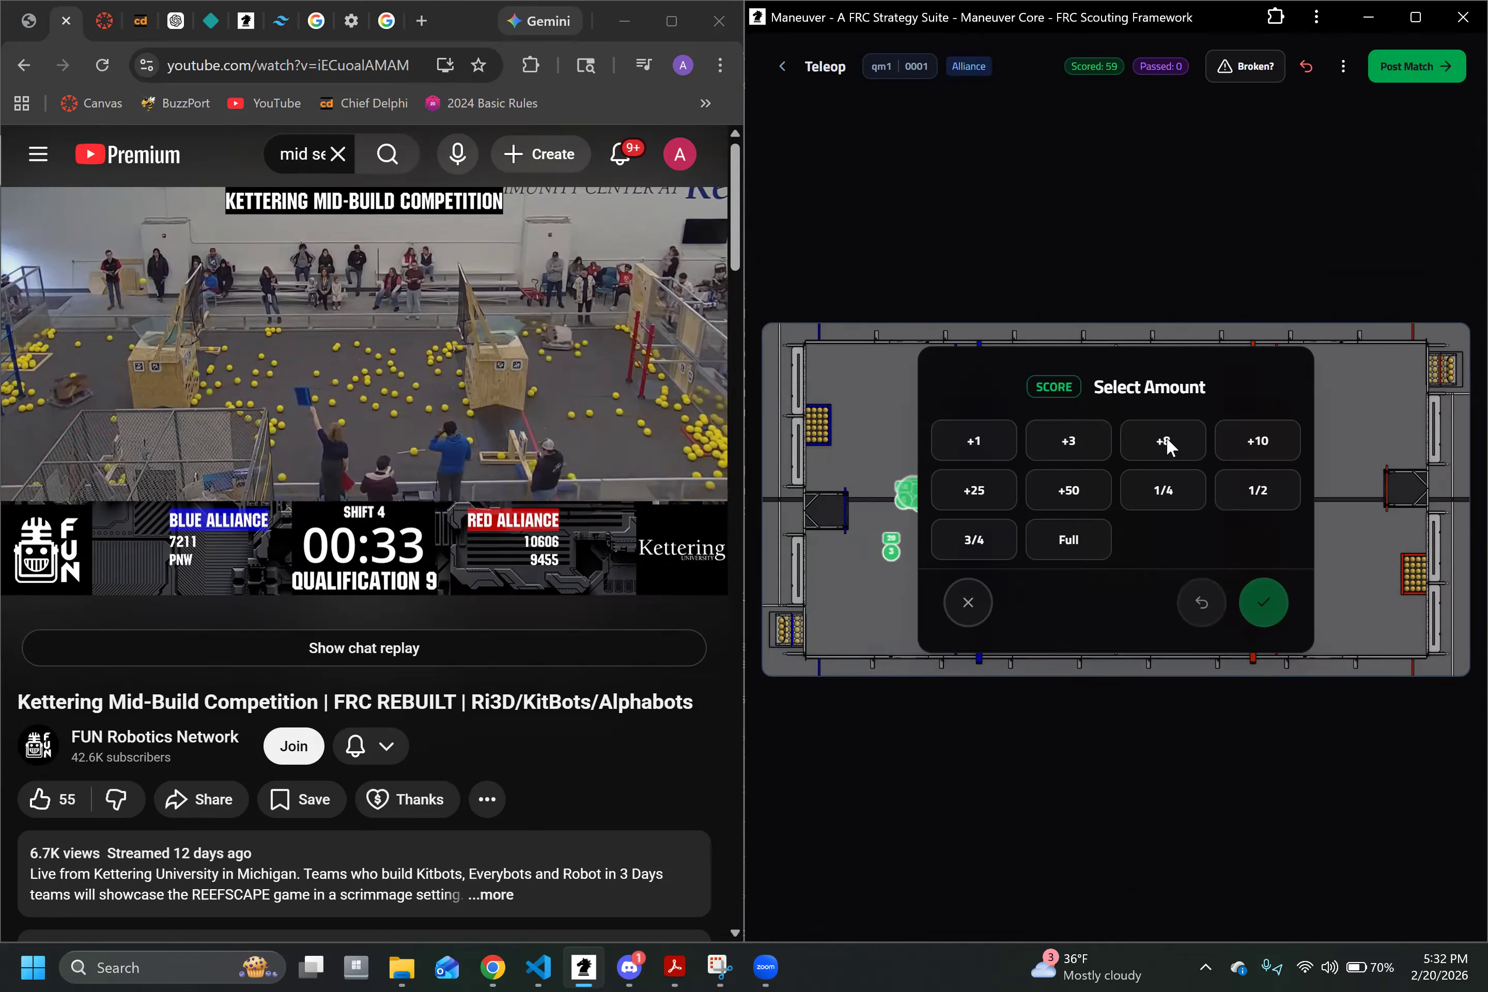
left_click(1248, 448)
left_click(1264, 596)
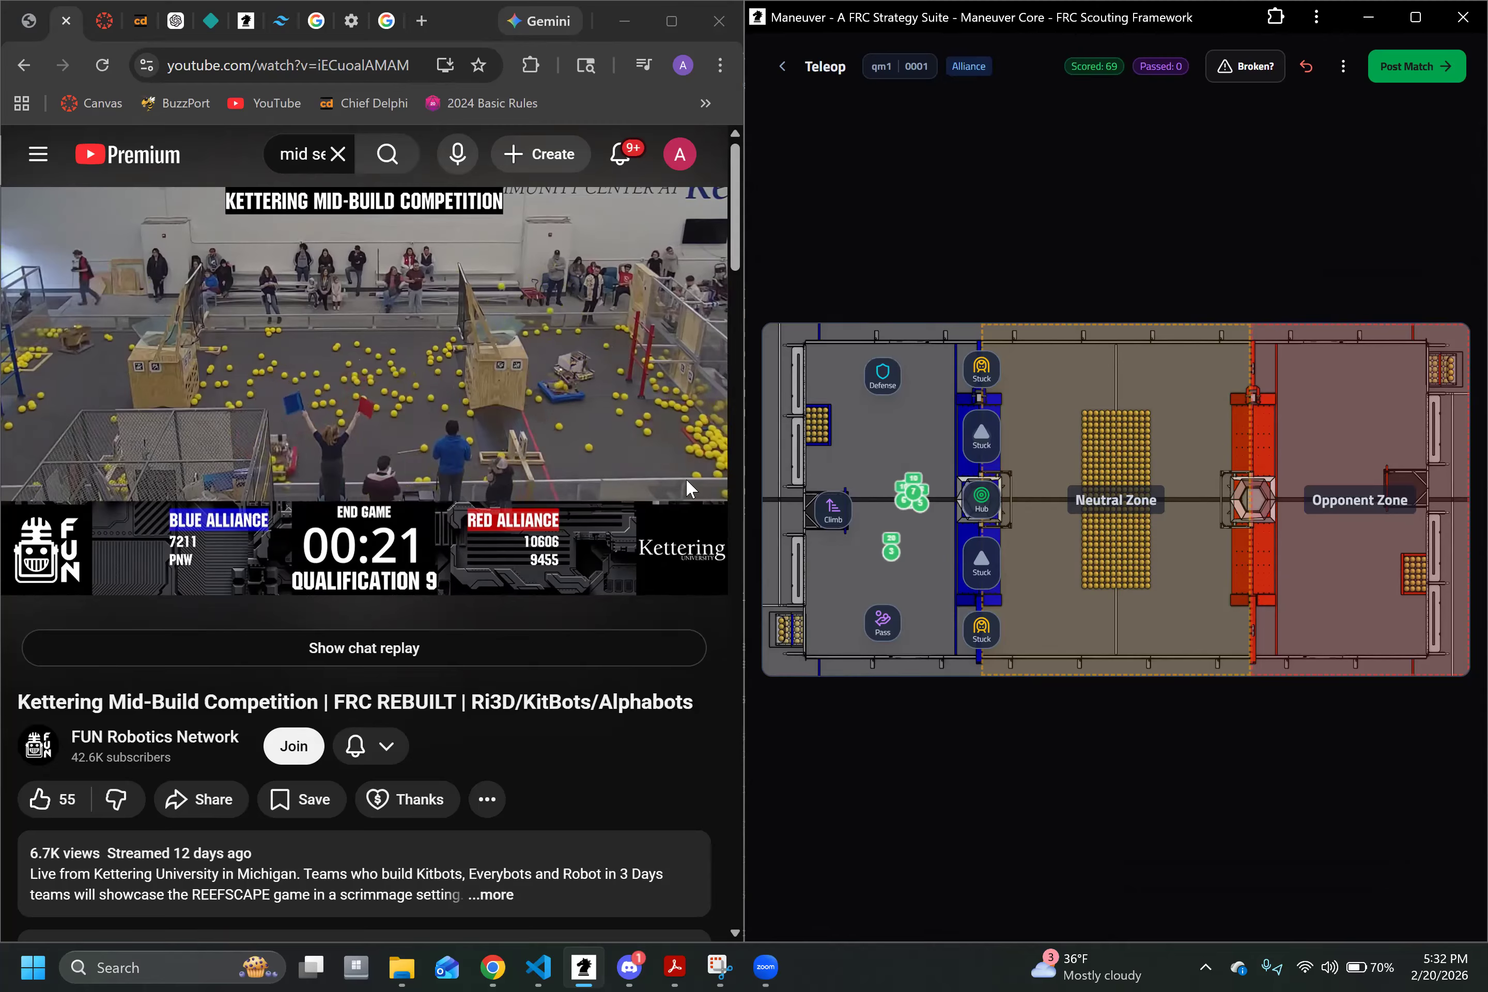
left_click(985, 510)
left_click(911, 504)
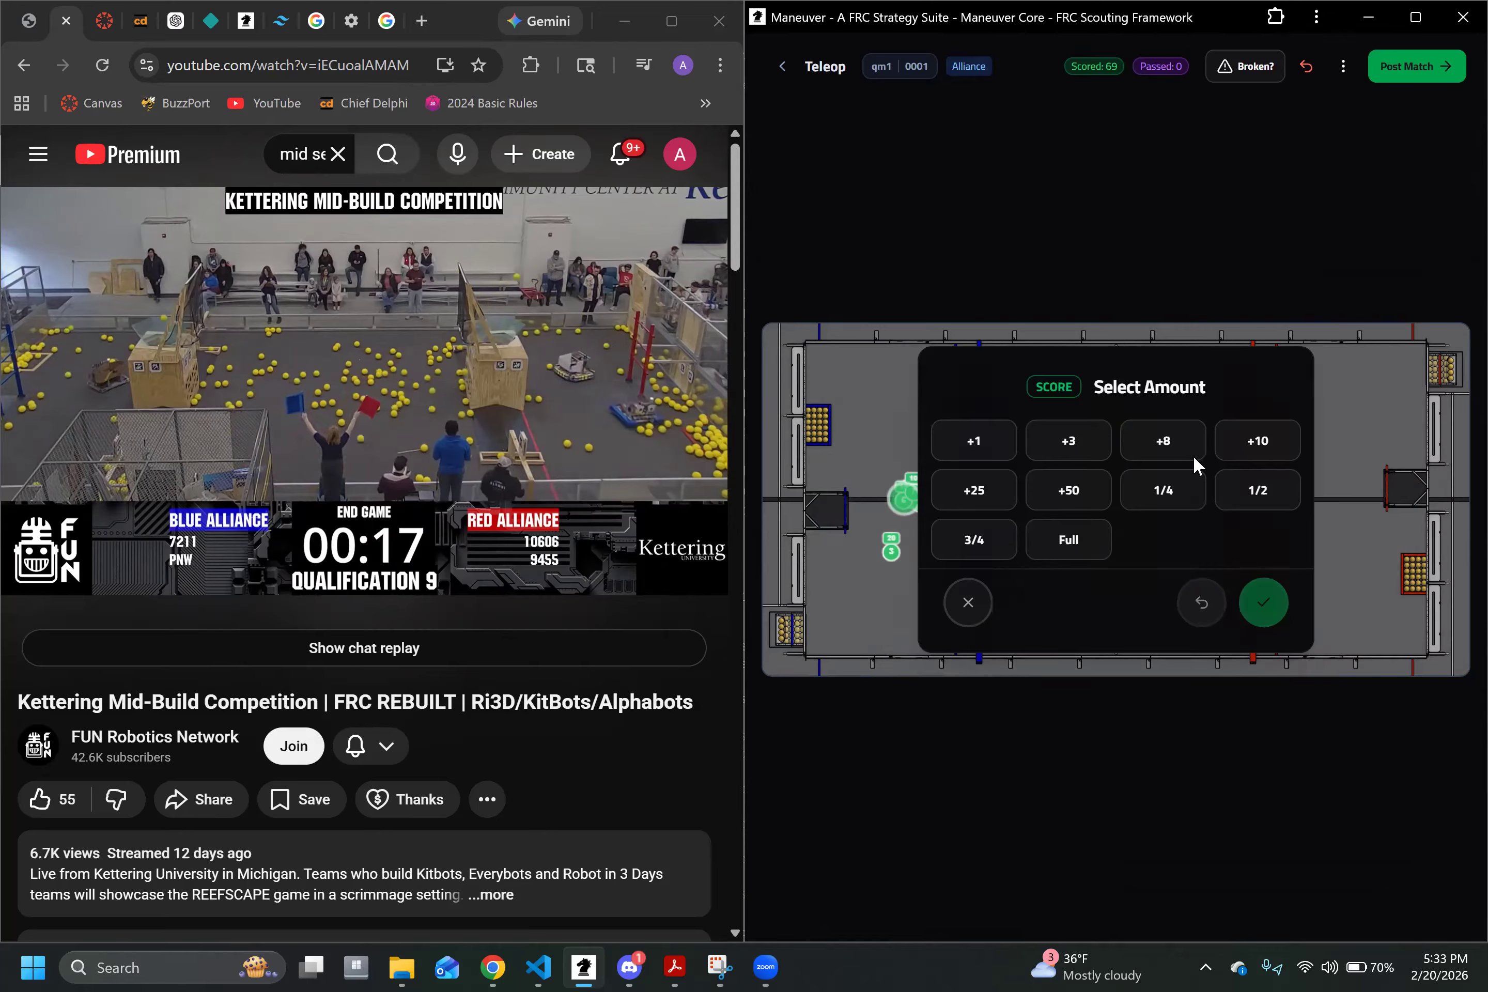
left_click(1256, 442)
left_click(1264, 601)
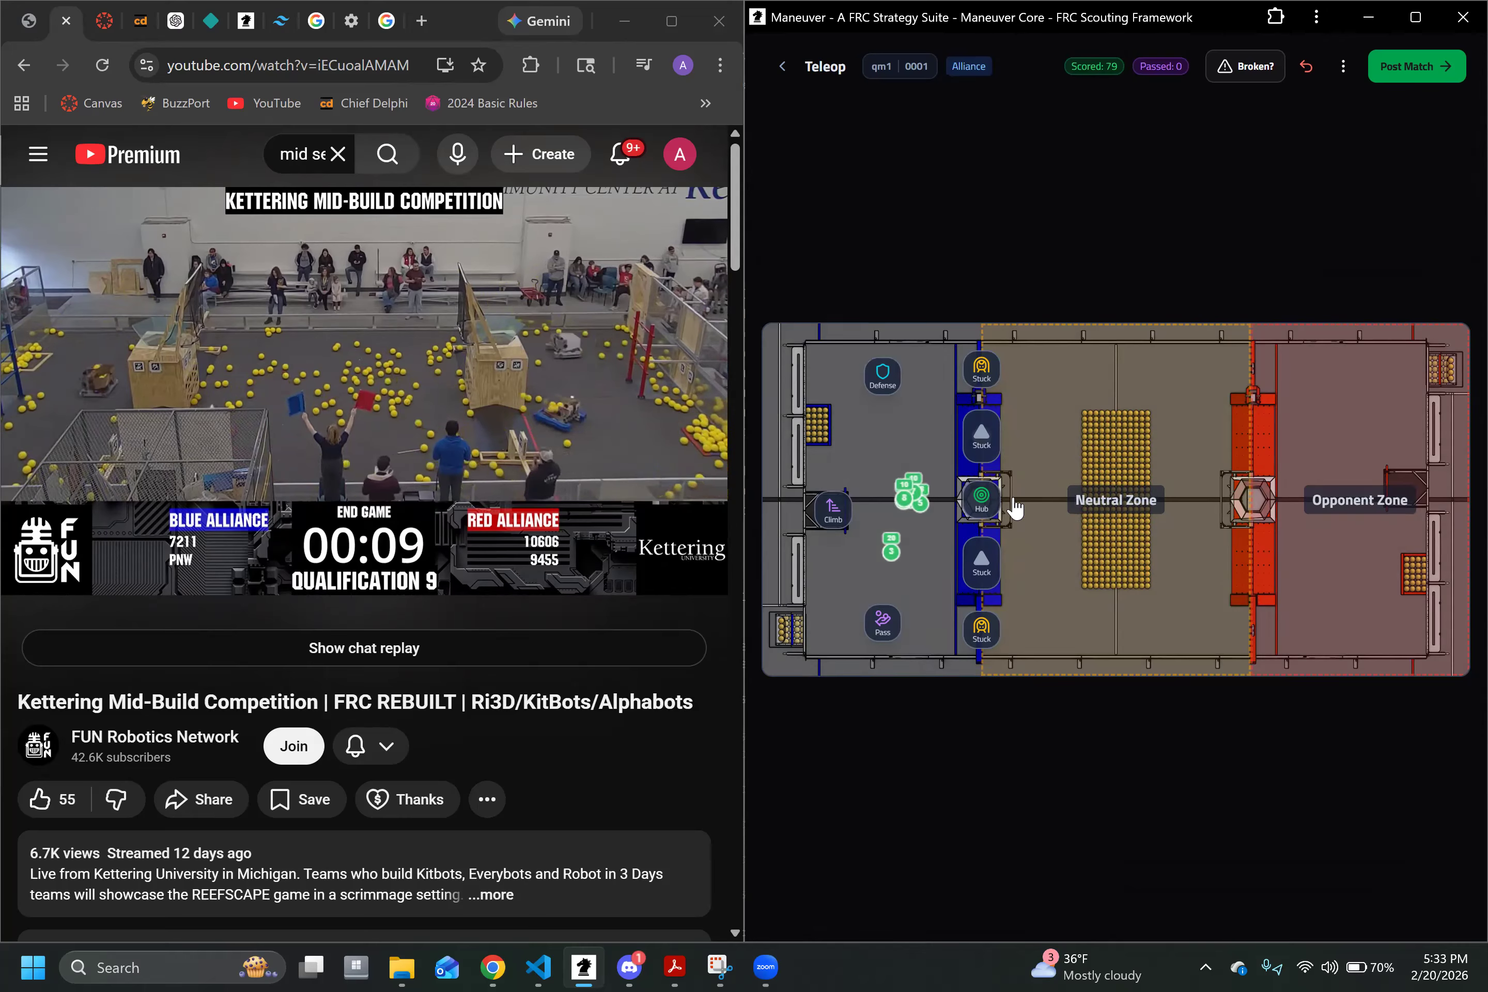
Step: Record a hub score of 6, as two +3 amounts, from the same centerline spot and pause the match video
left_click(988, 502)
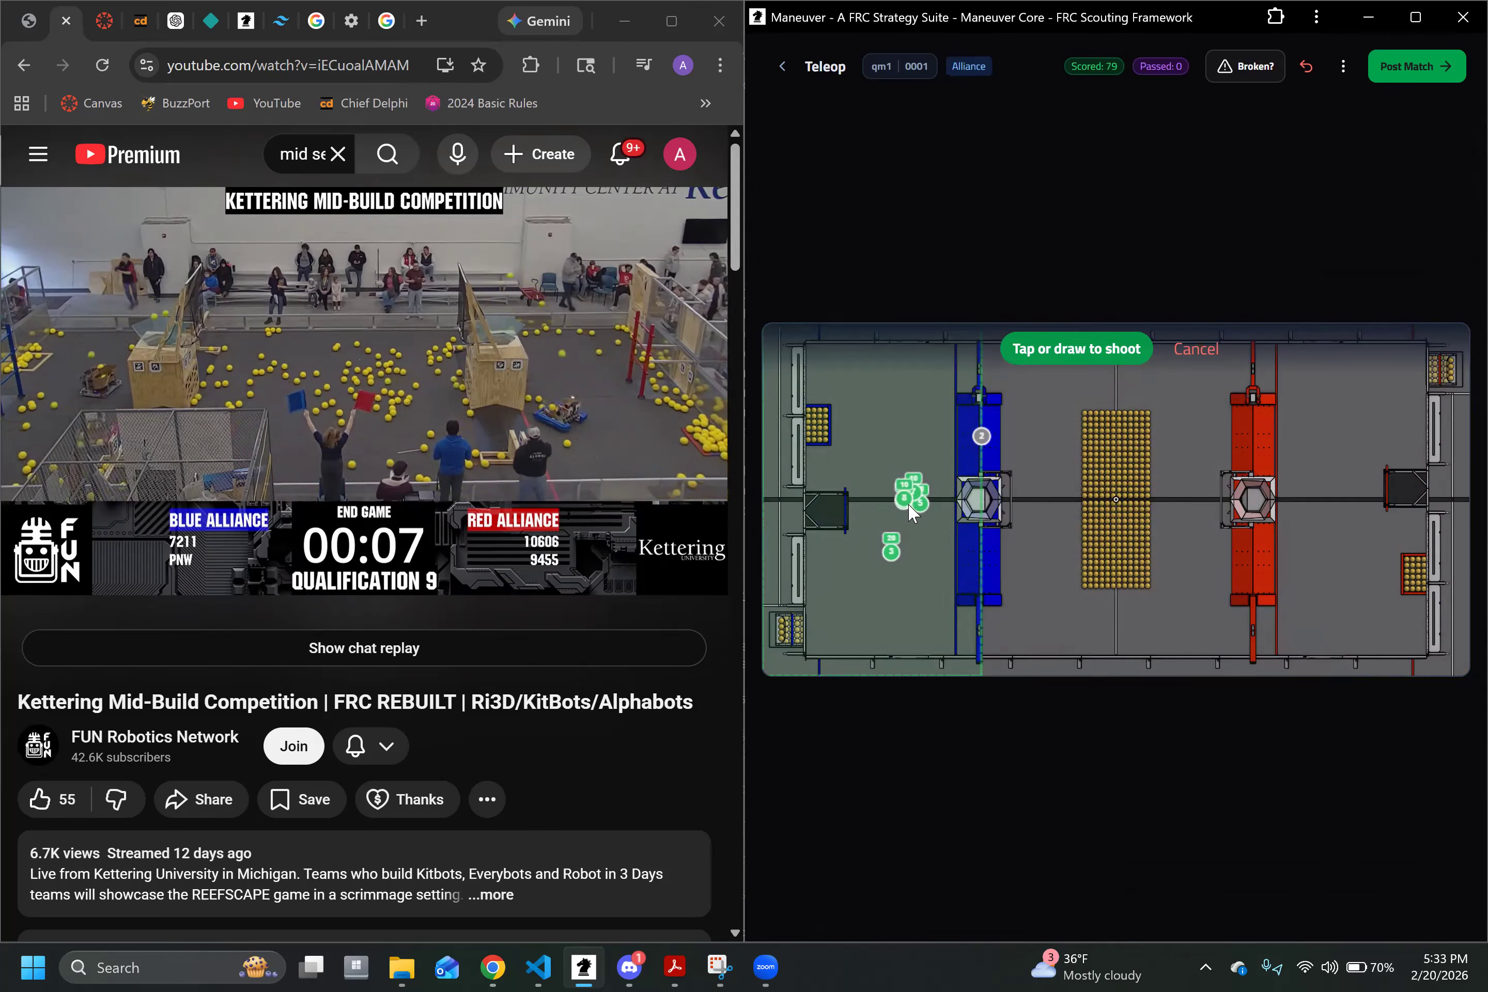
left_click(911, 509)
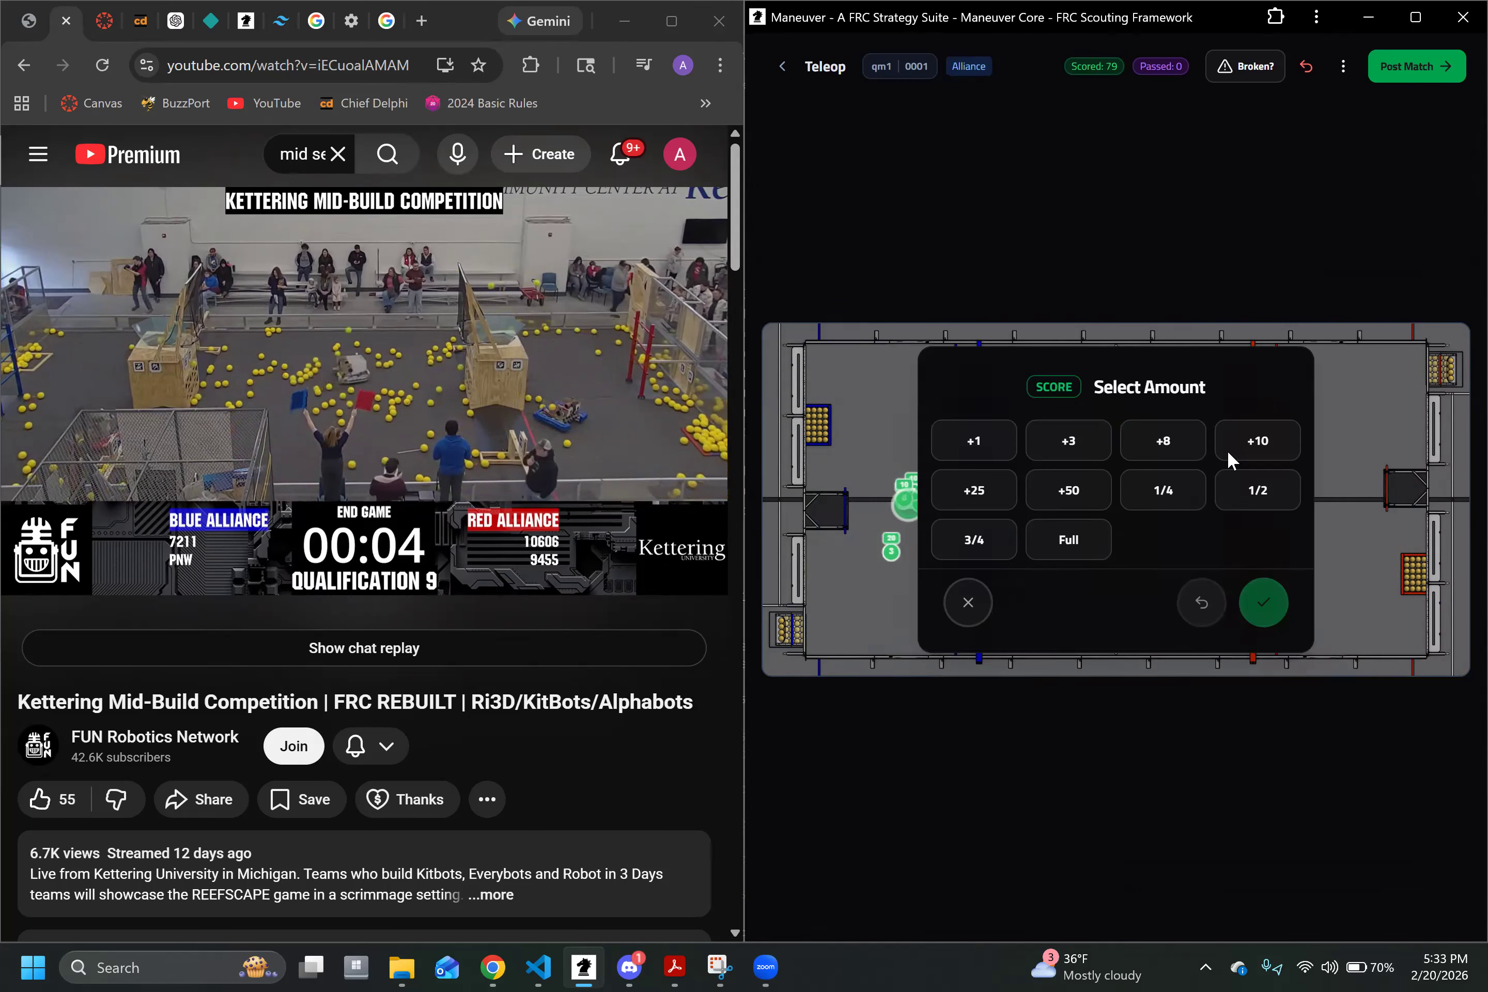
left_click(1082, 441)
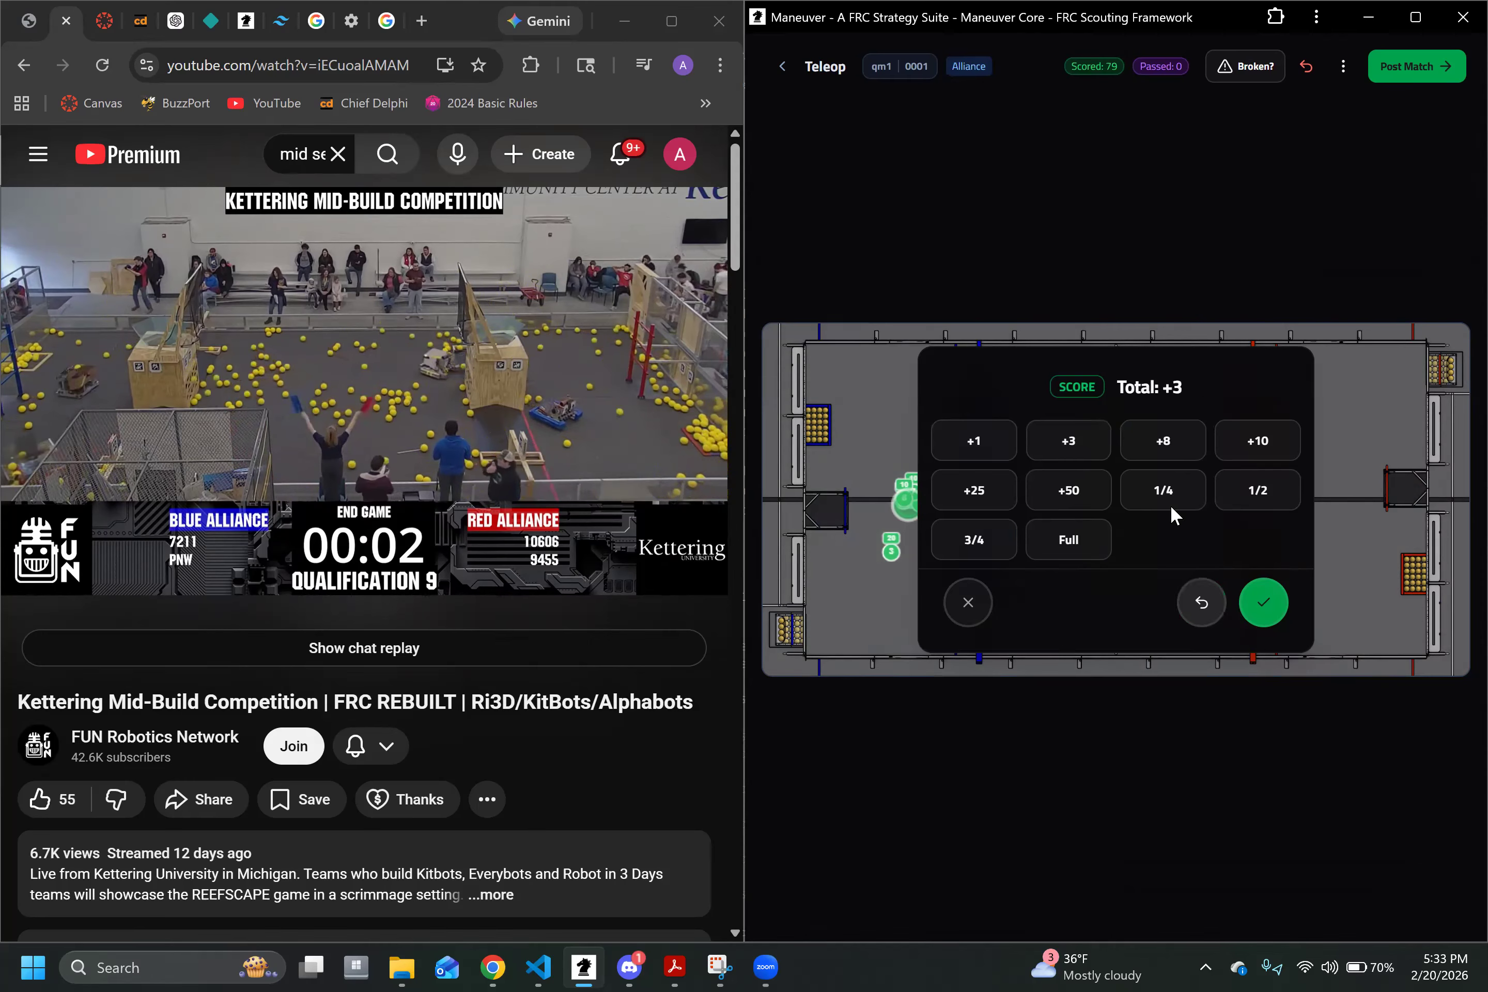
left_click(1258, 605)
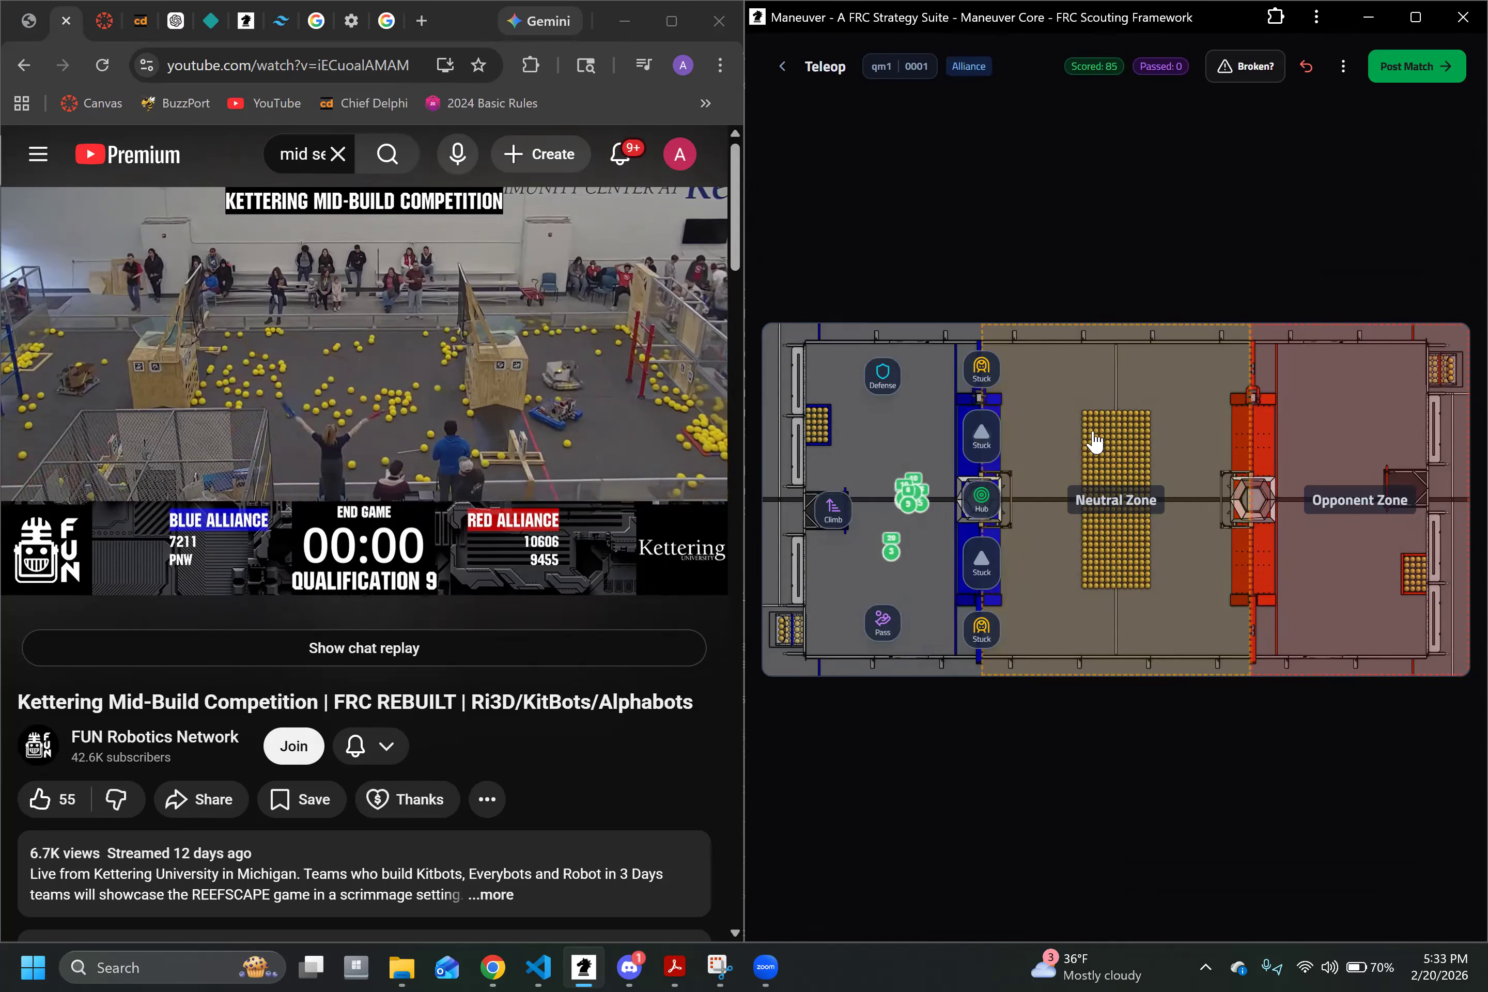
left_click(483, 362)
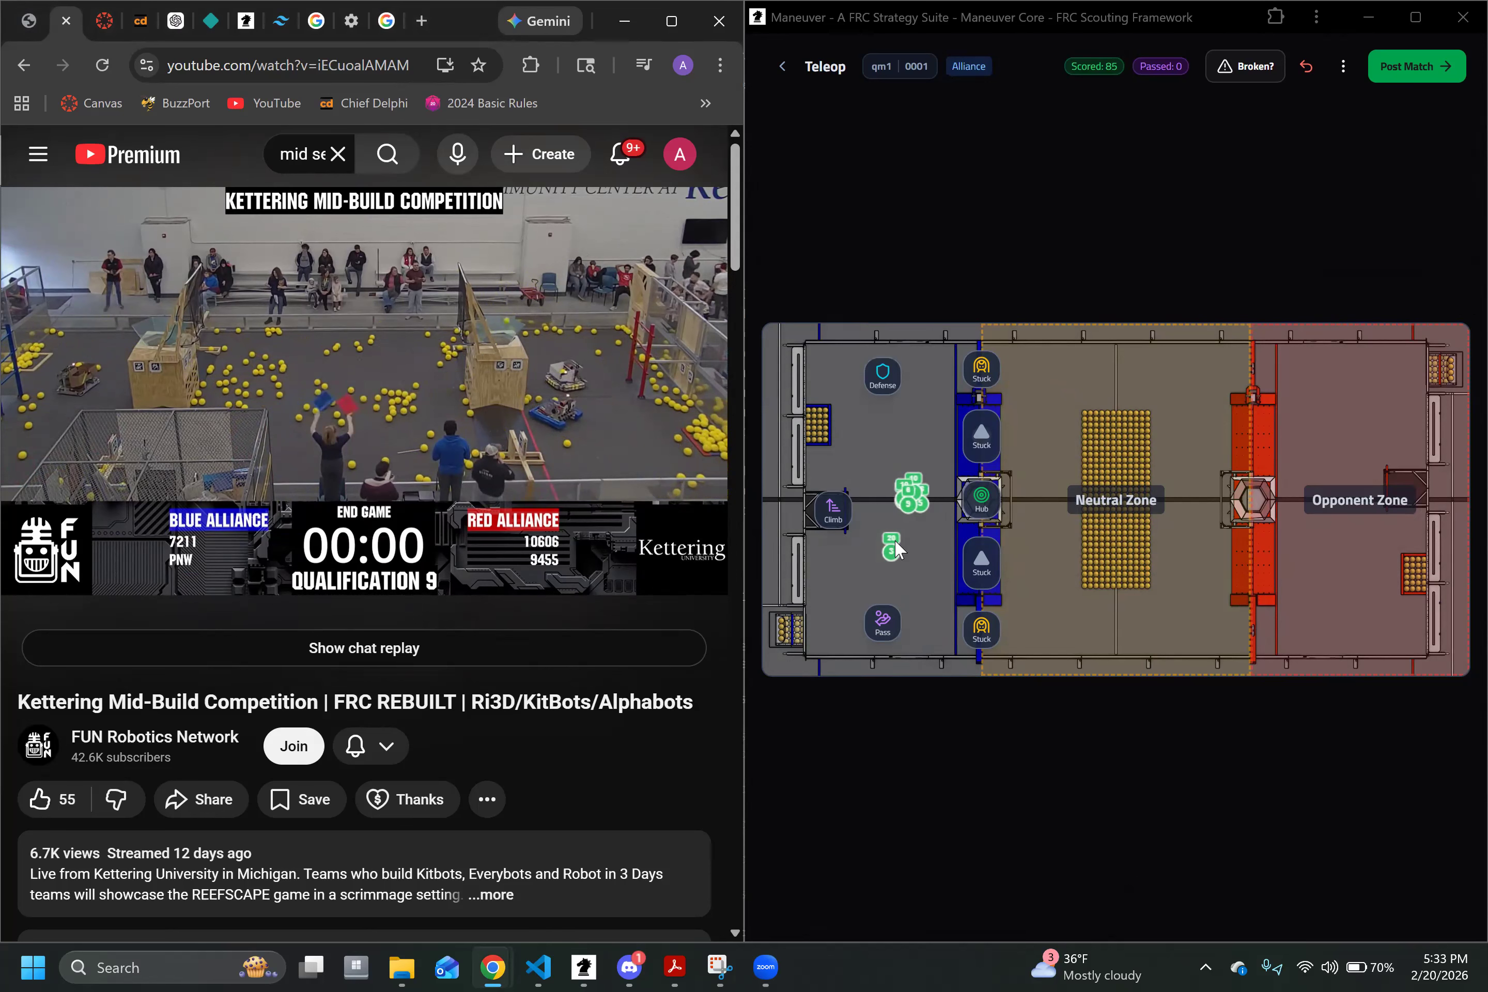
Step: End teleop scouting and mark Clean Up and Cycler as the robot's active phase roles in the Endgame form
left_click(1418, 69)
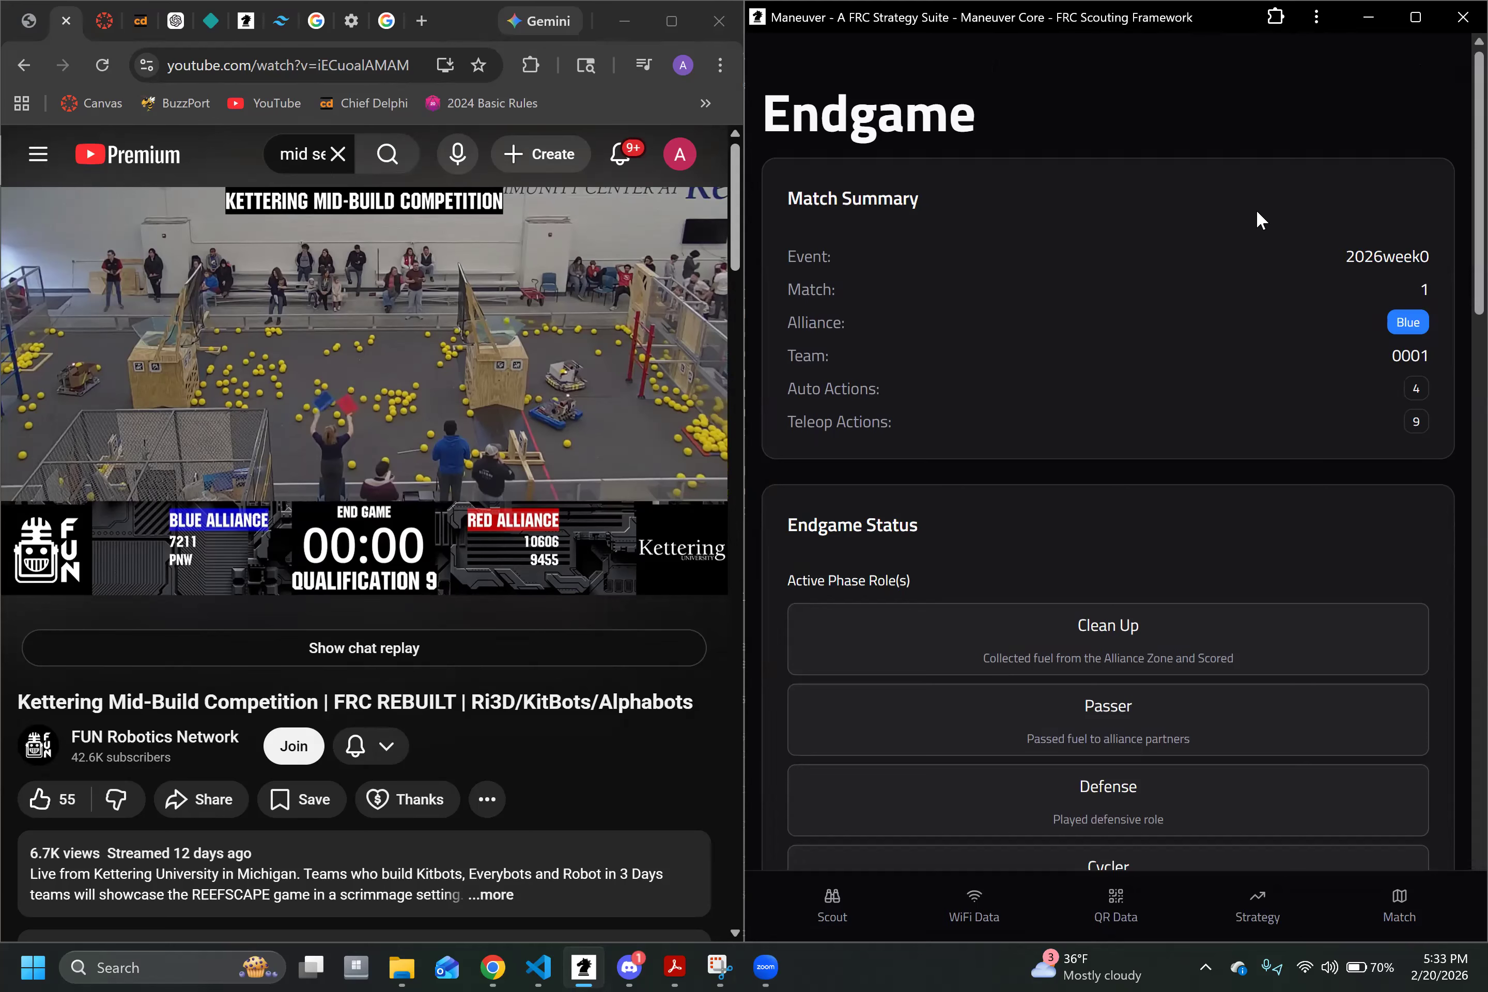
scroll(1251, 220, "down", 3)
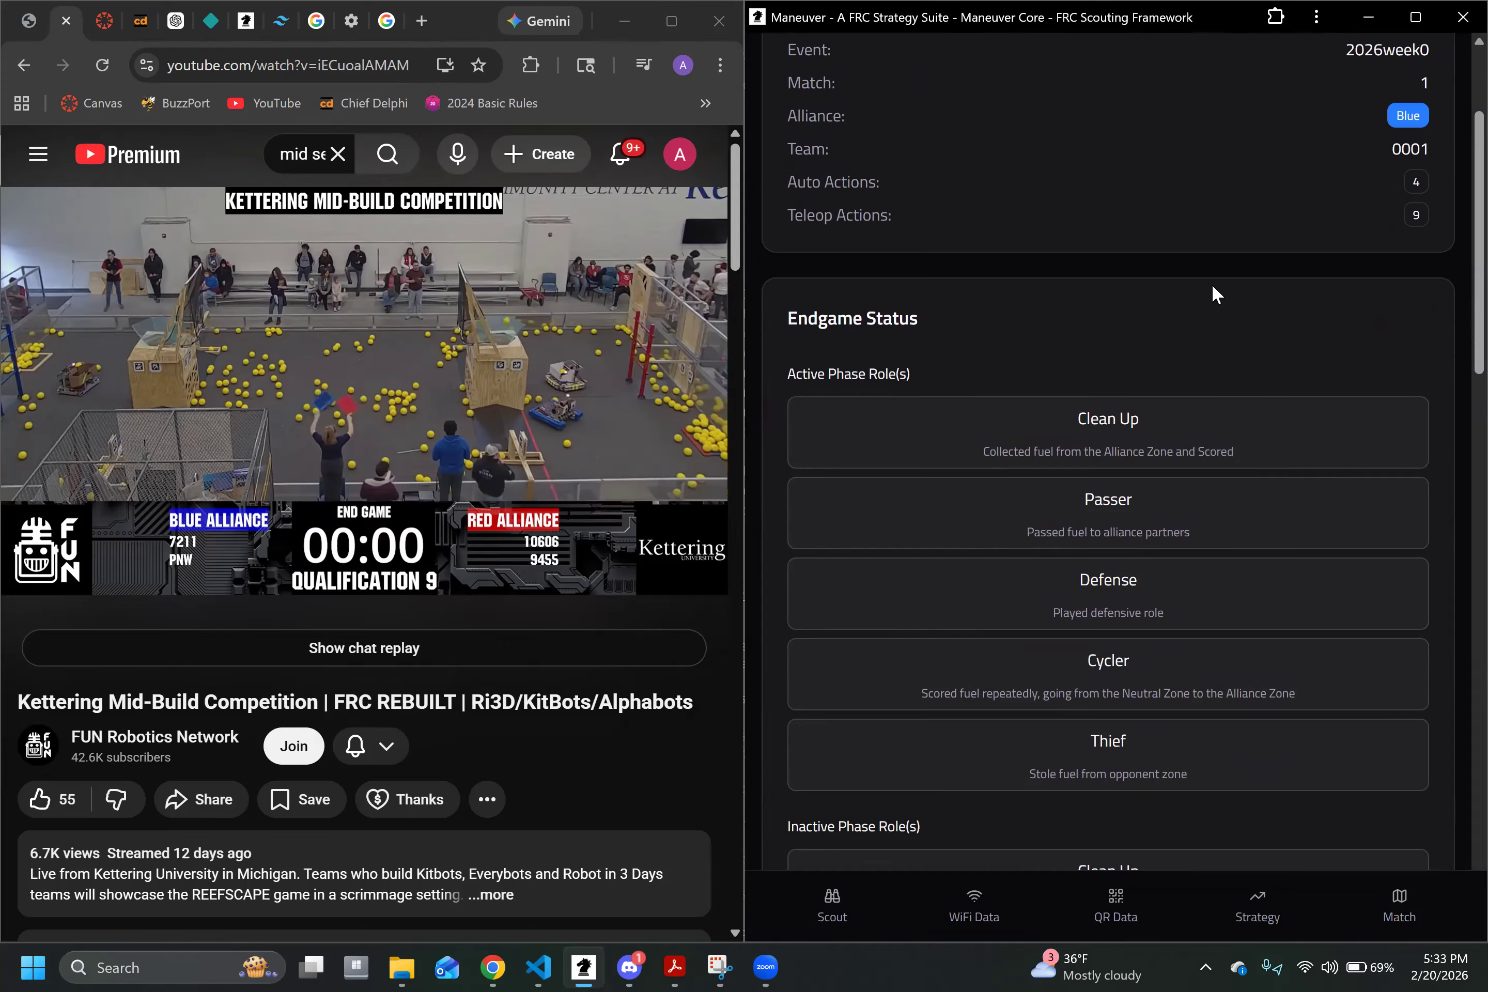
scroll(1215, 295, "down", 2)
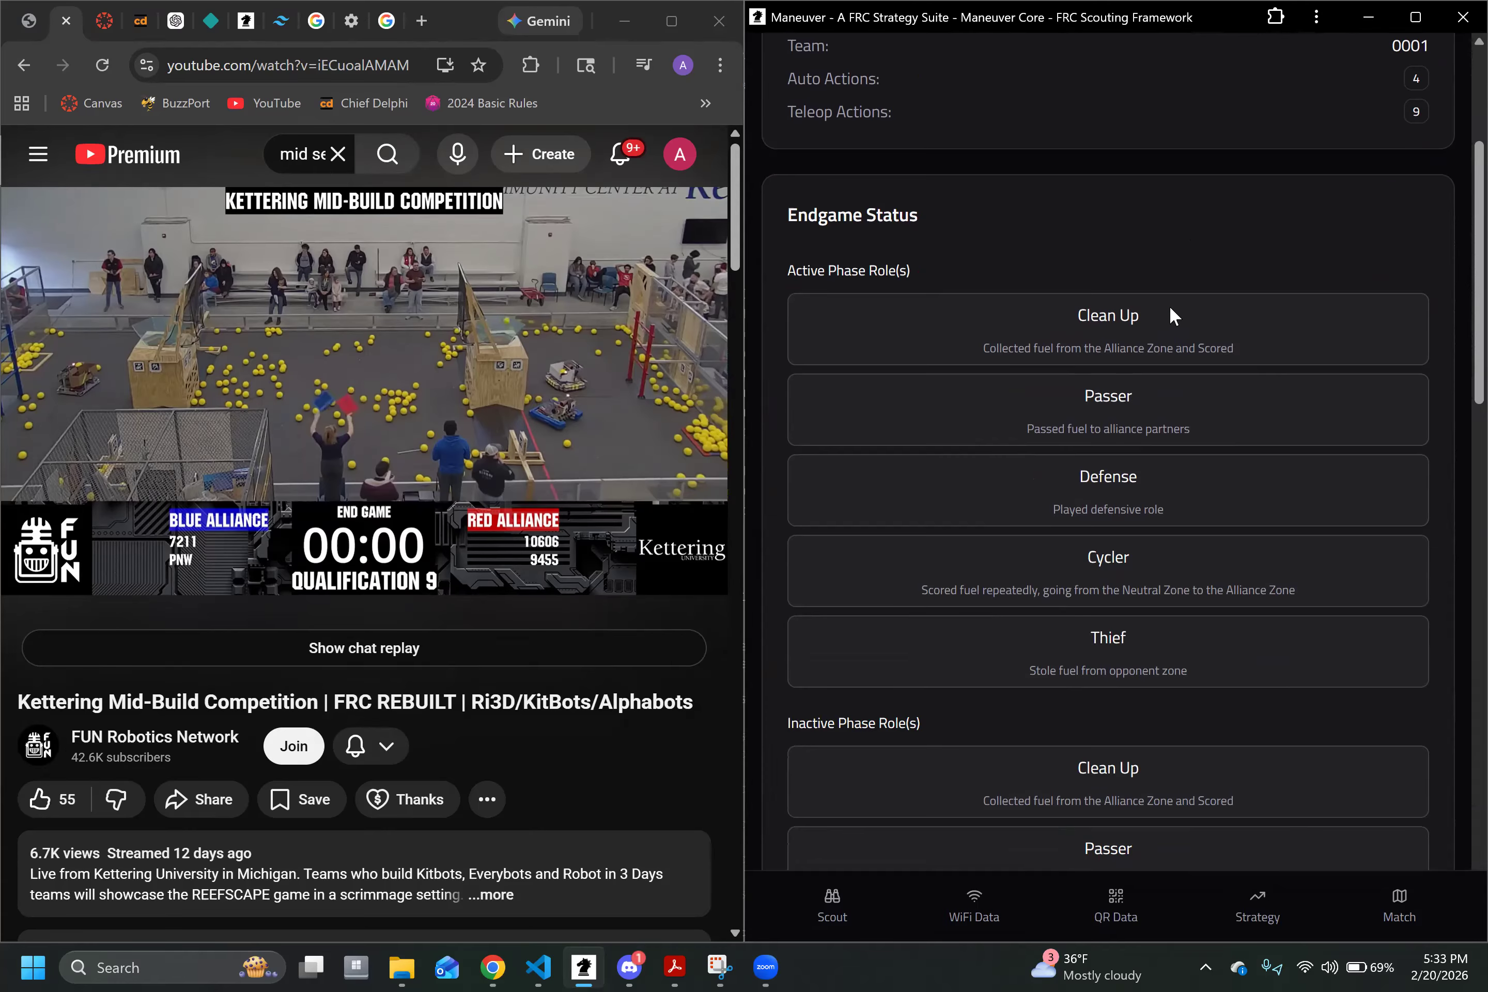
left_click(1055, 324)
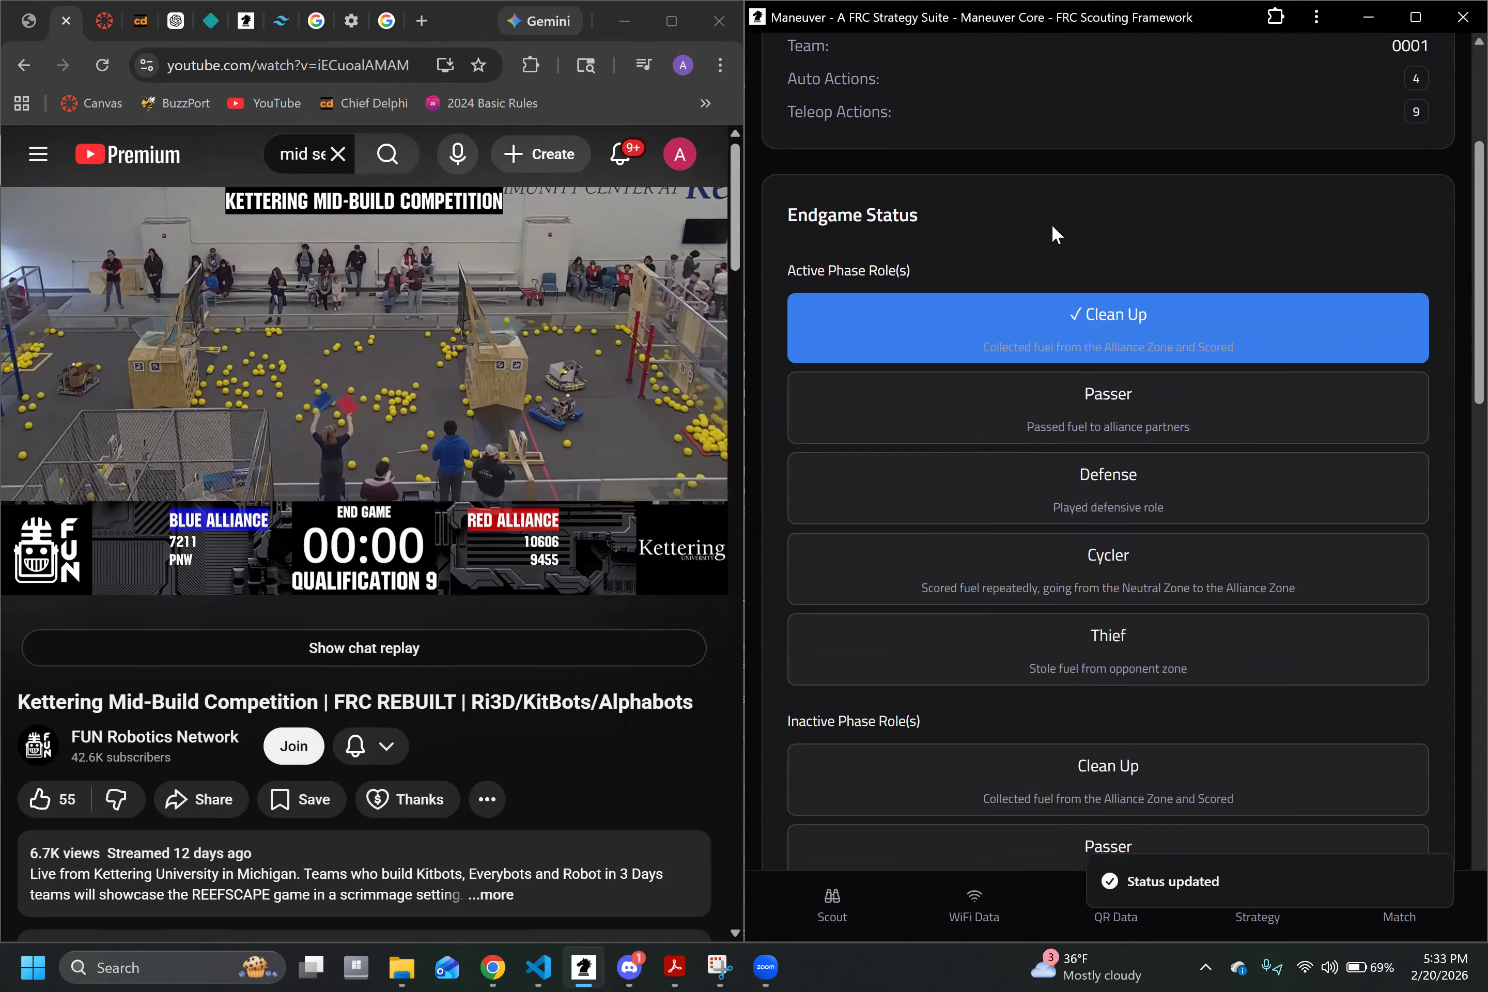
scroll(1118, 452, "down", 2)
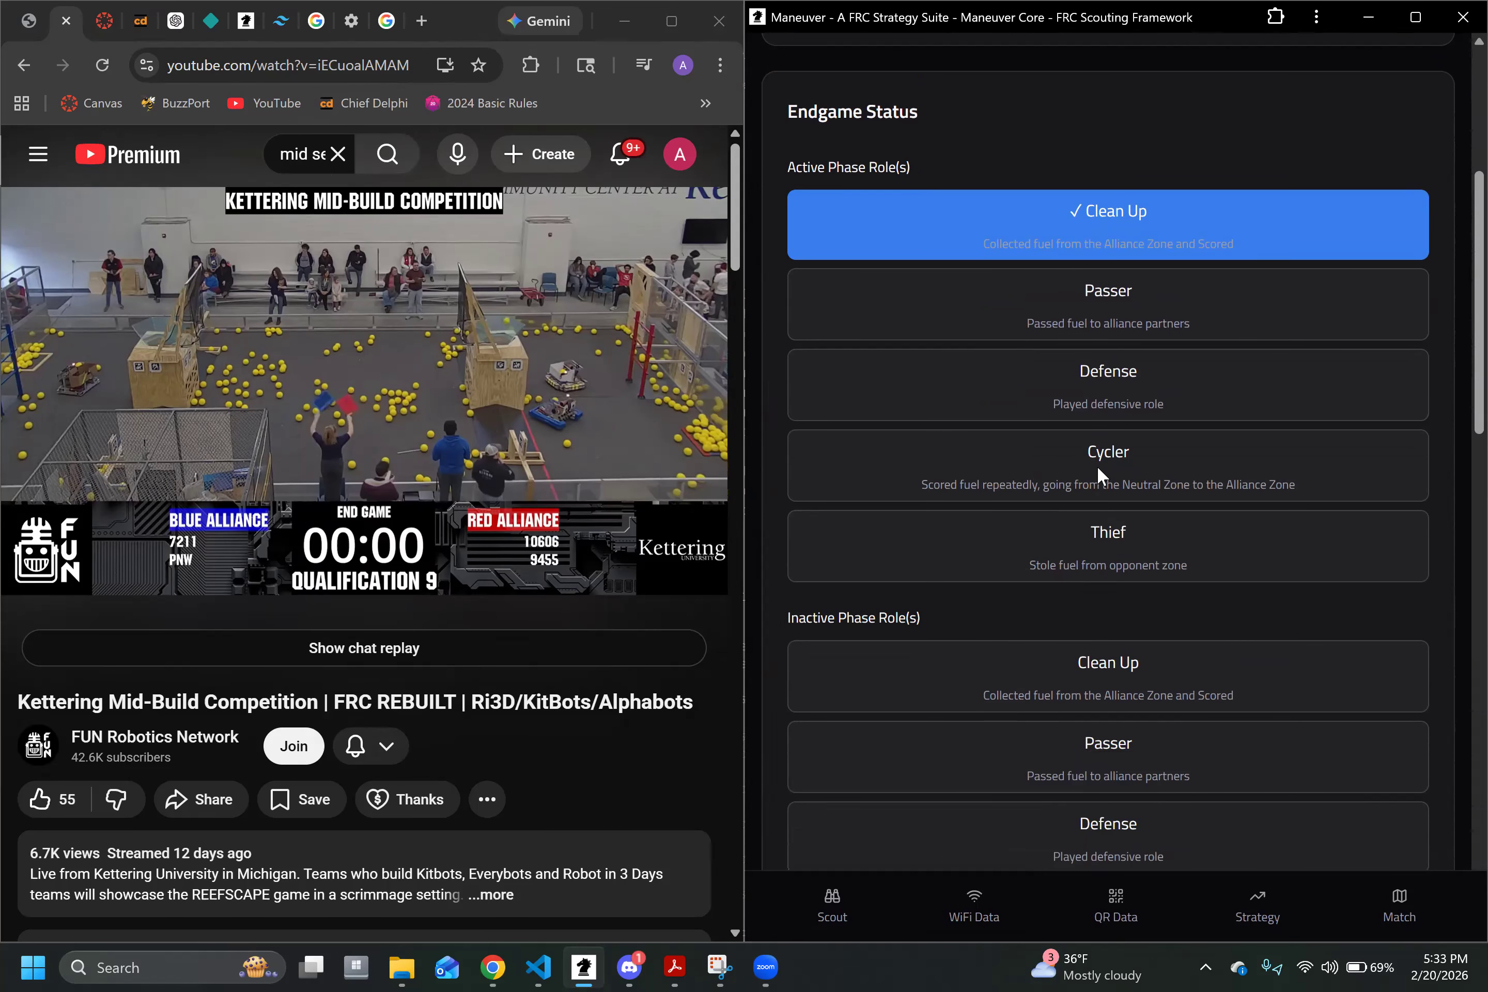
left_click(1167, 478)
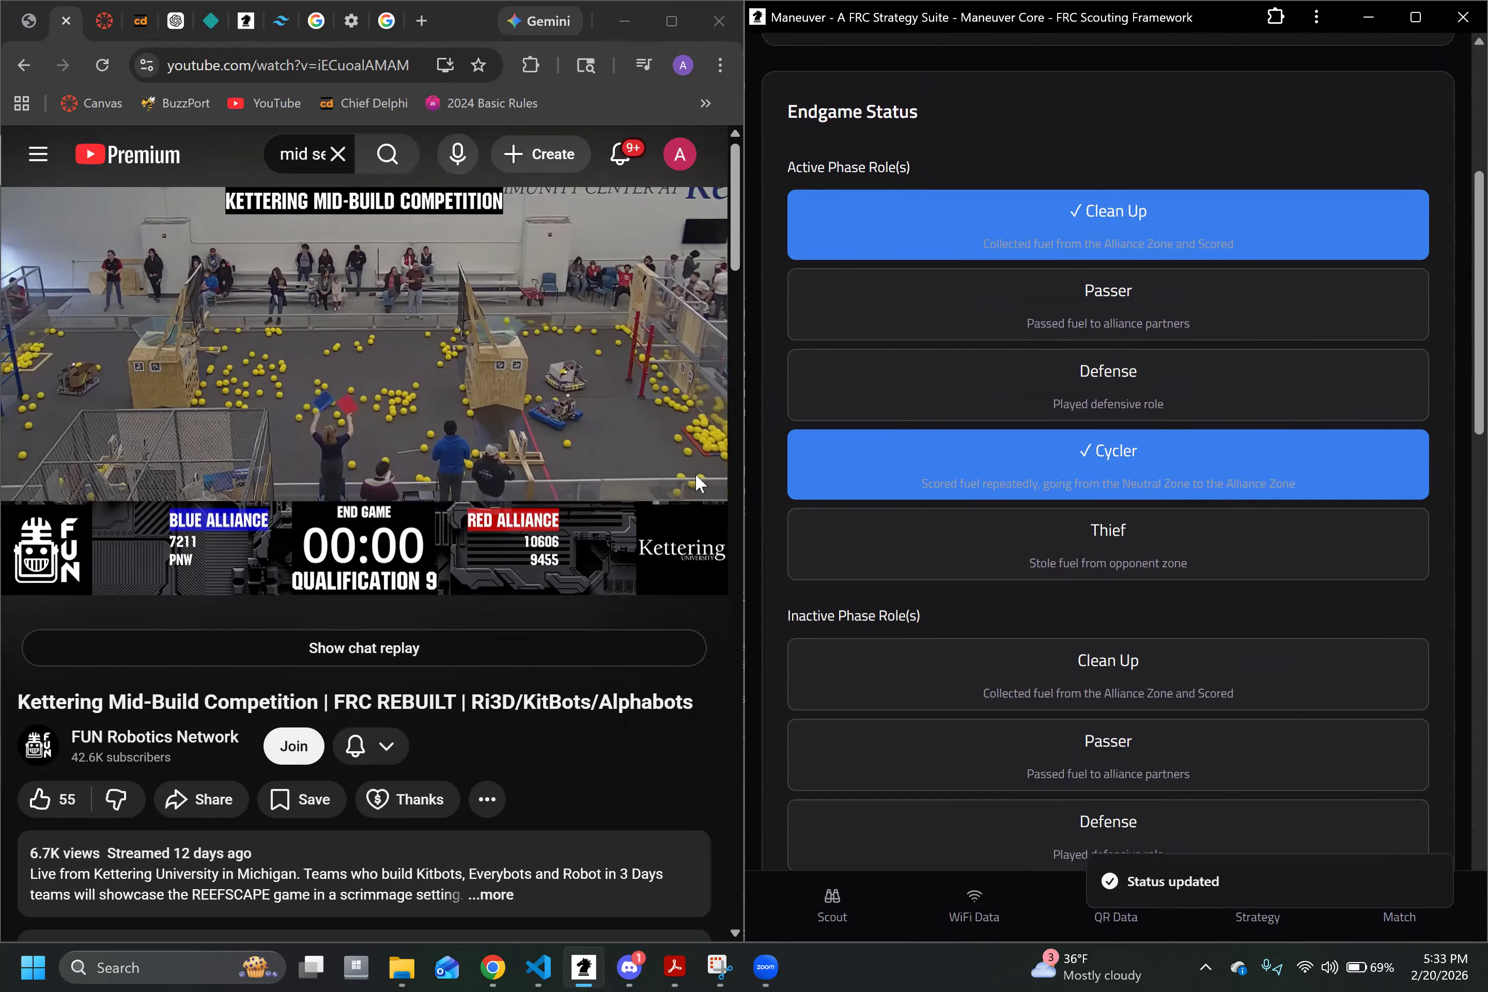
Step: Mark Clean Up and Cycler as the robot's inactive phase roles
scroll(1208, 429, "down", 7)
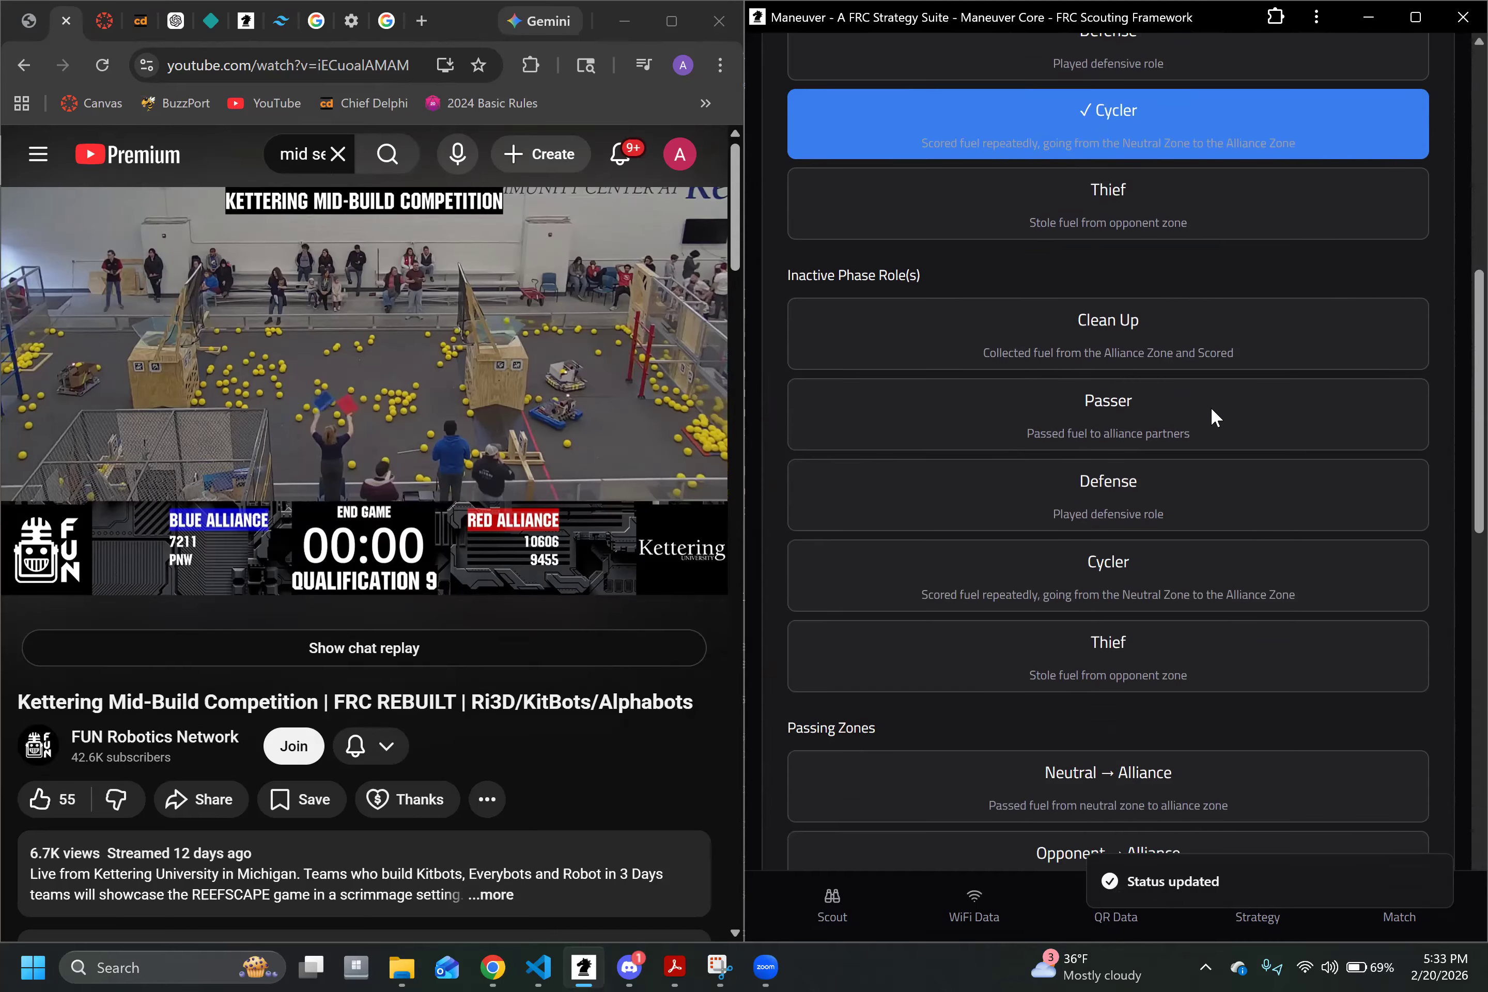
left_click(1138, 260)
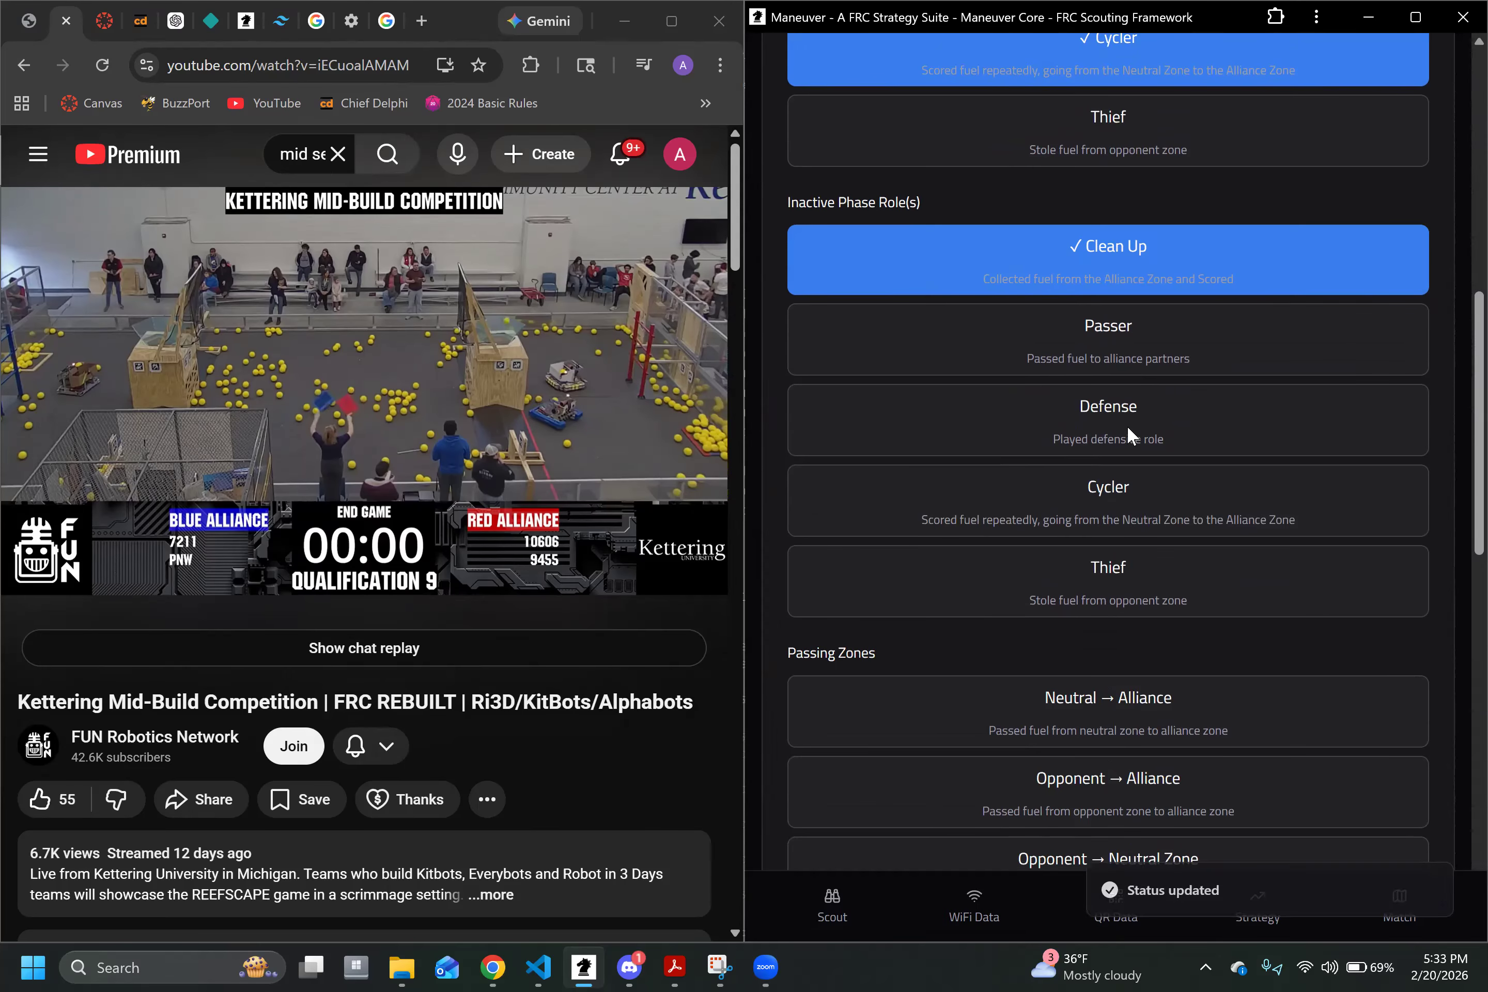
left_click(1114, 499)
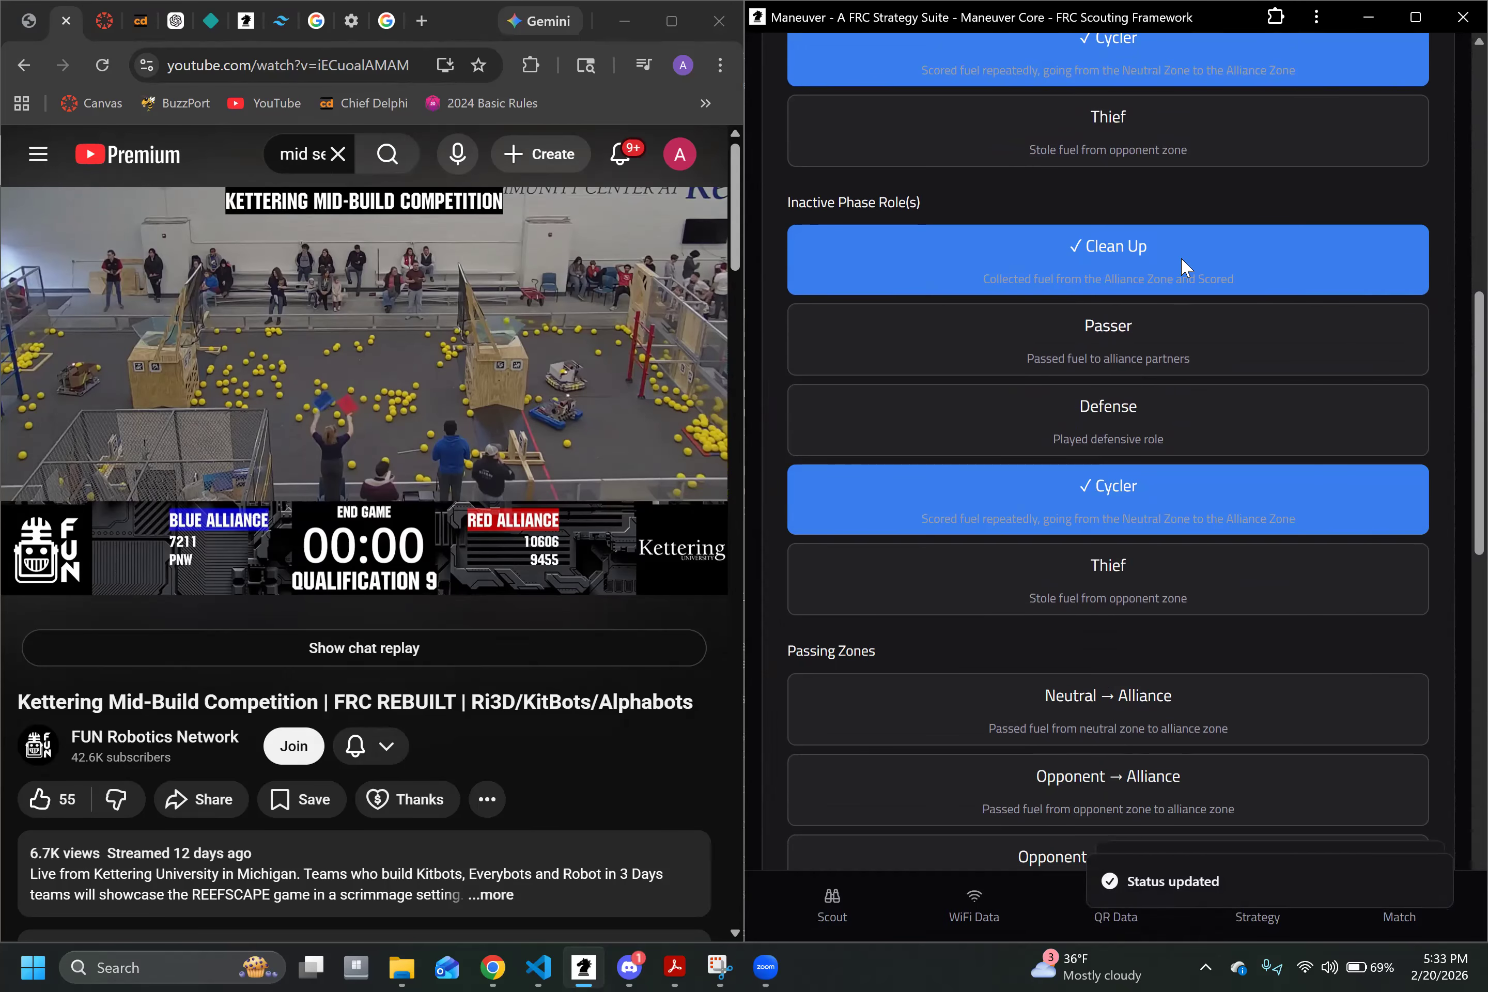
Step: Mark Used Trench in Teleop as the traversal and set the shooting accuracy to Most (75%)
scroll(1185, 260, "down", 5)
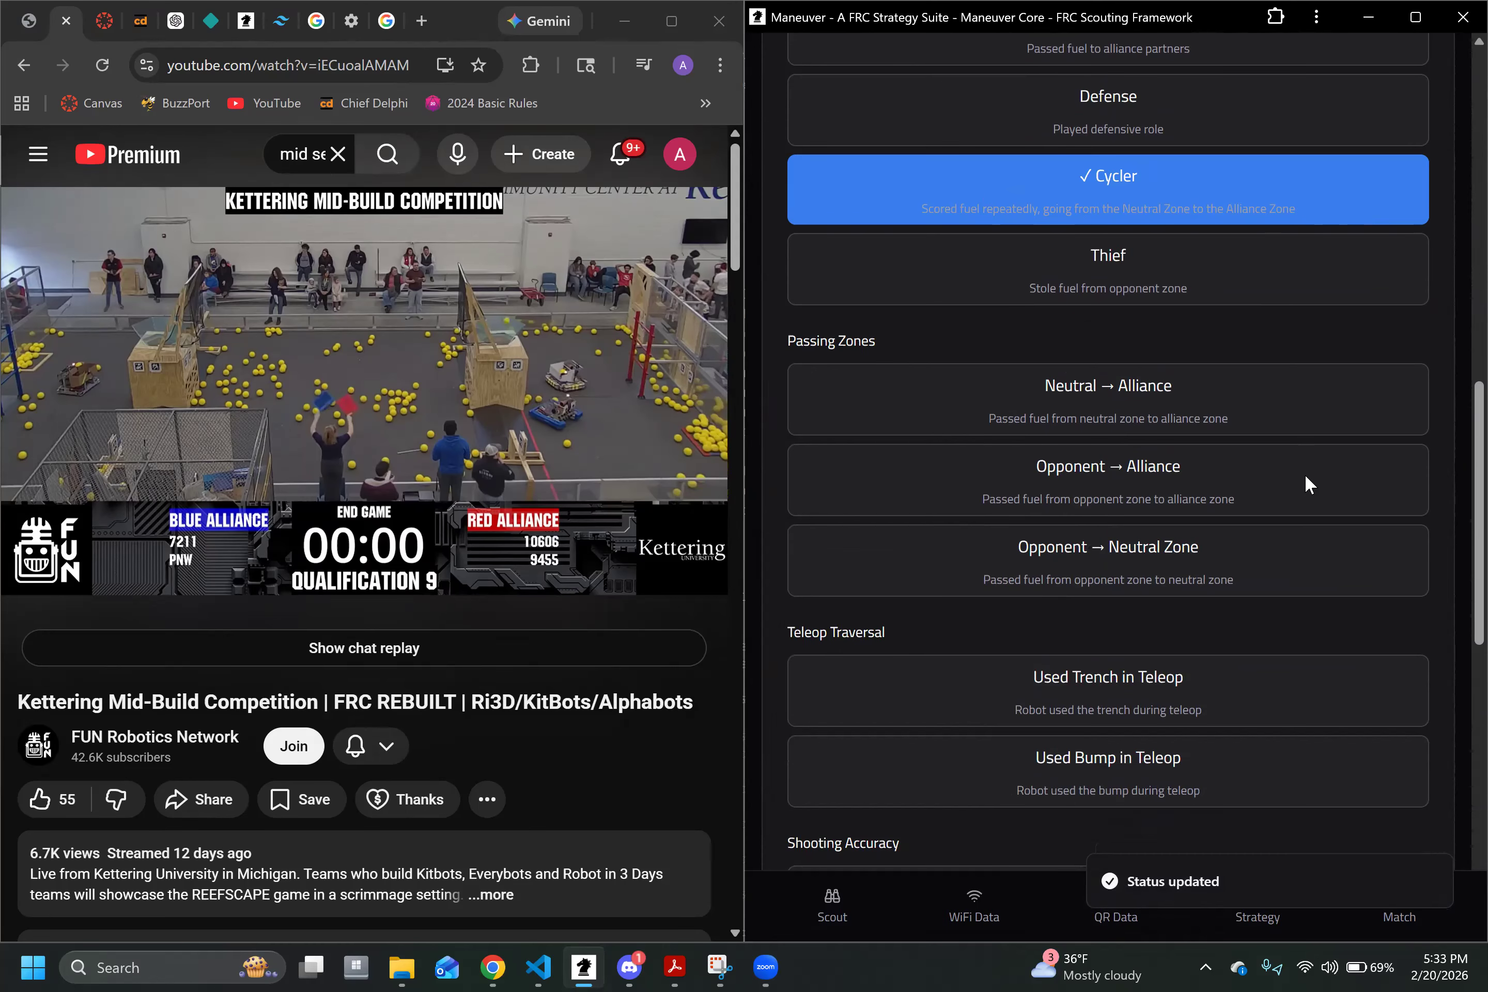
scroll(1070, 355, "down", 7)
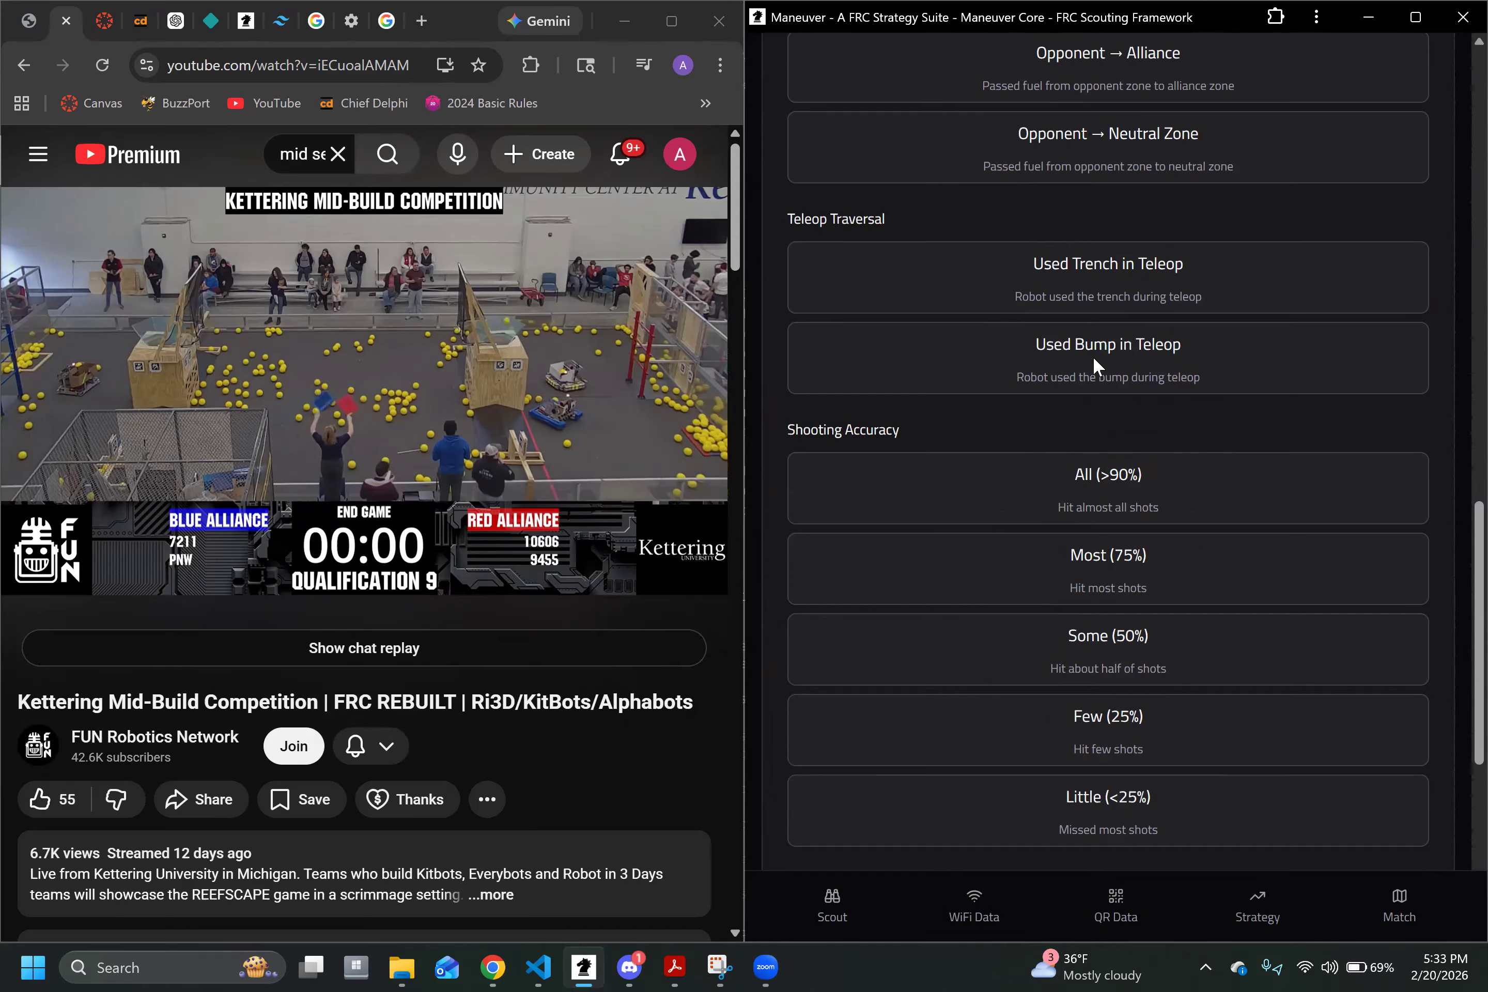
left_click(1137, 278)
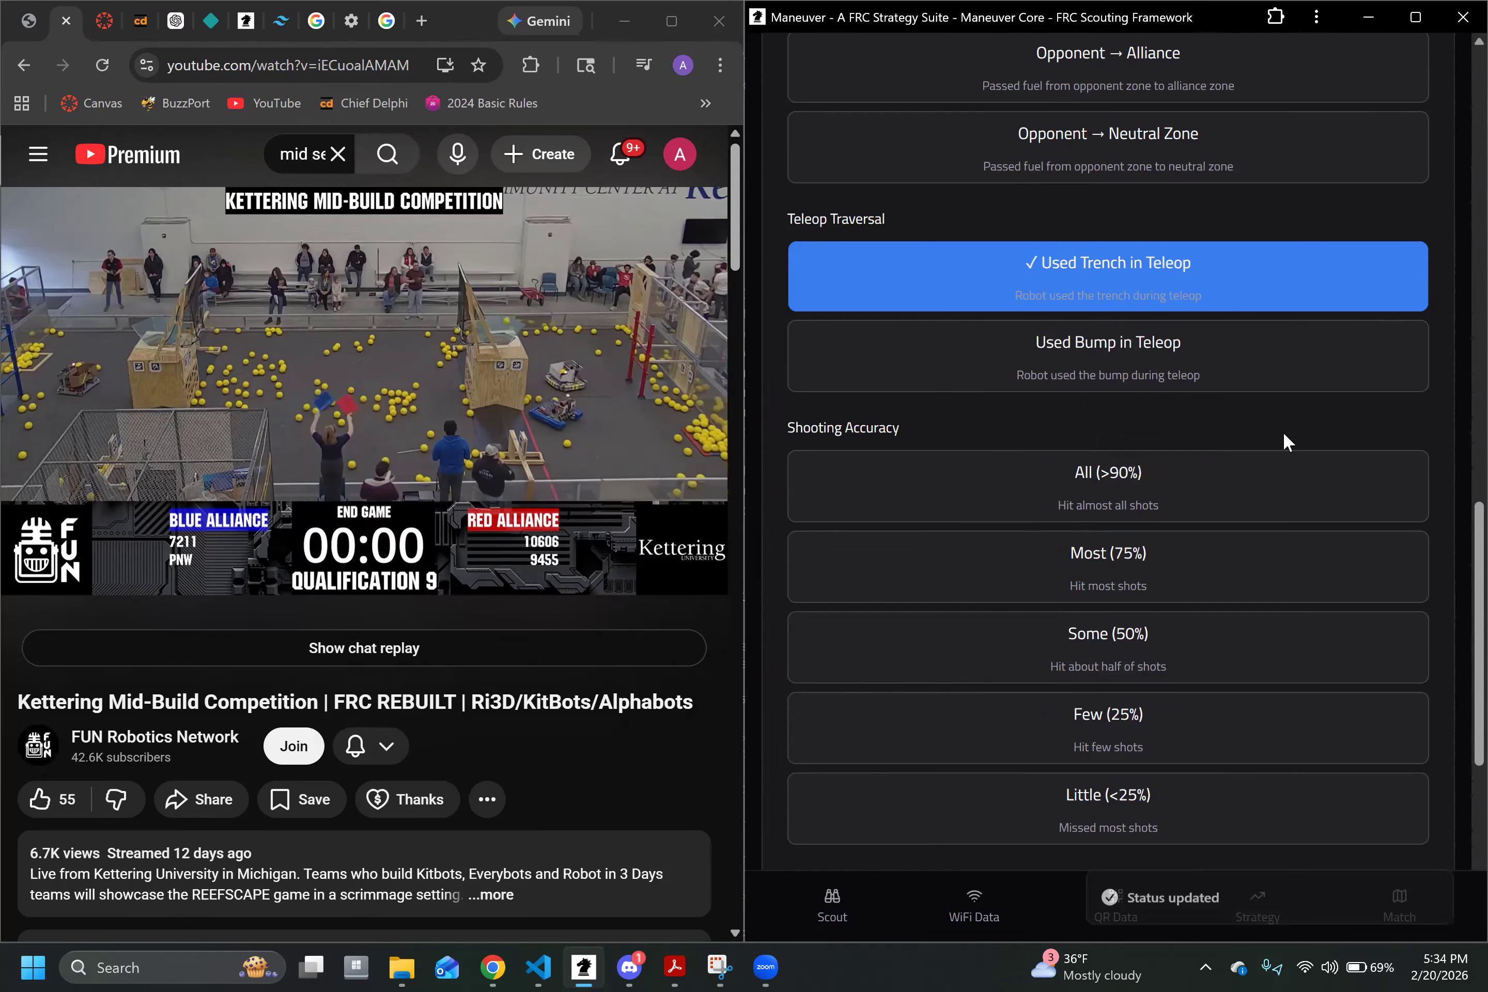
scroll(1300, 410, "down", 3)
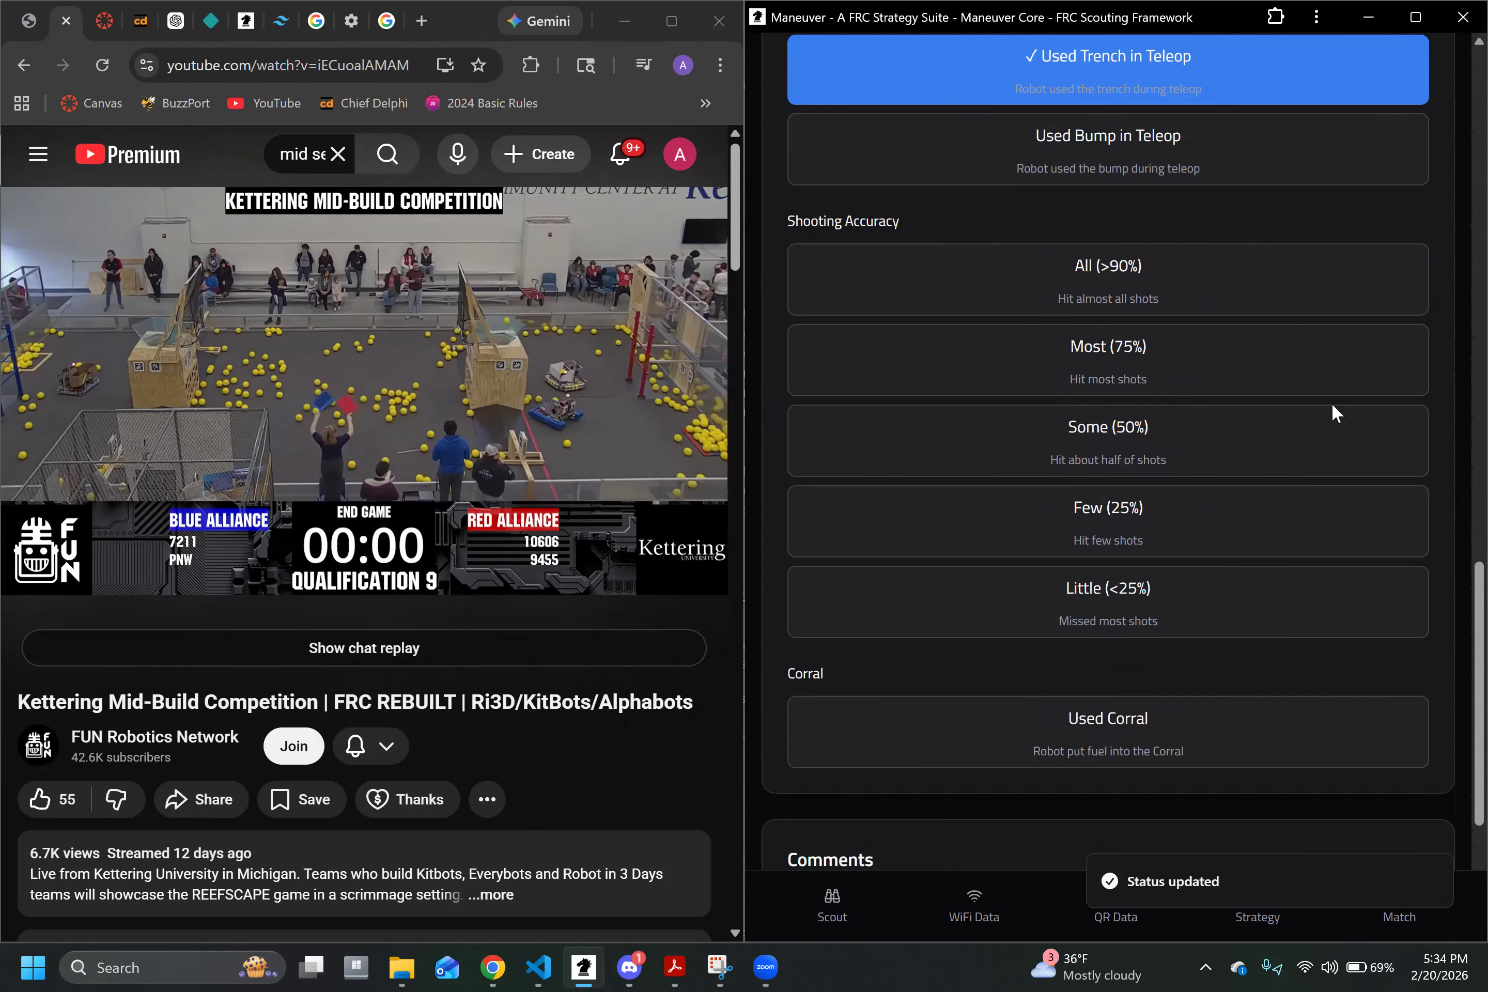
left_click(1156, 355)
Step: Submit the match data without corral use or comments, and look over the Game Start form for the following match
scroll(1240, 279, "down", 3)
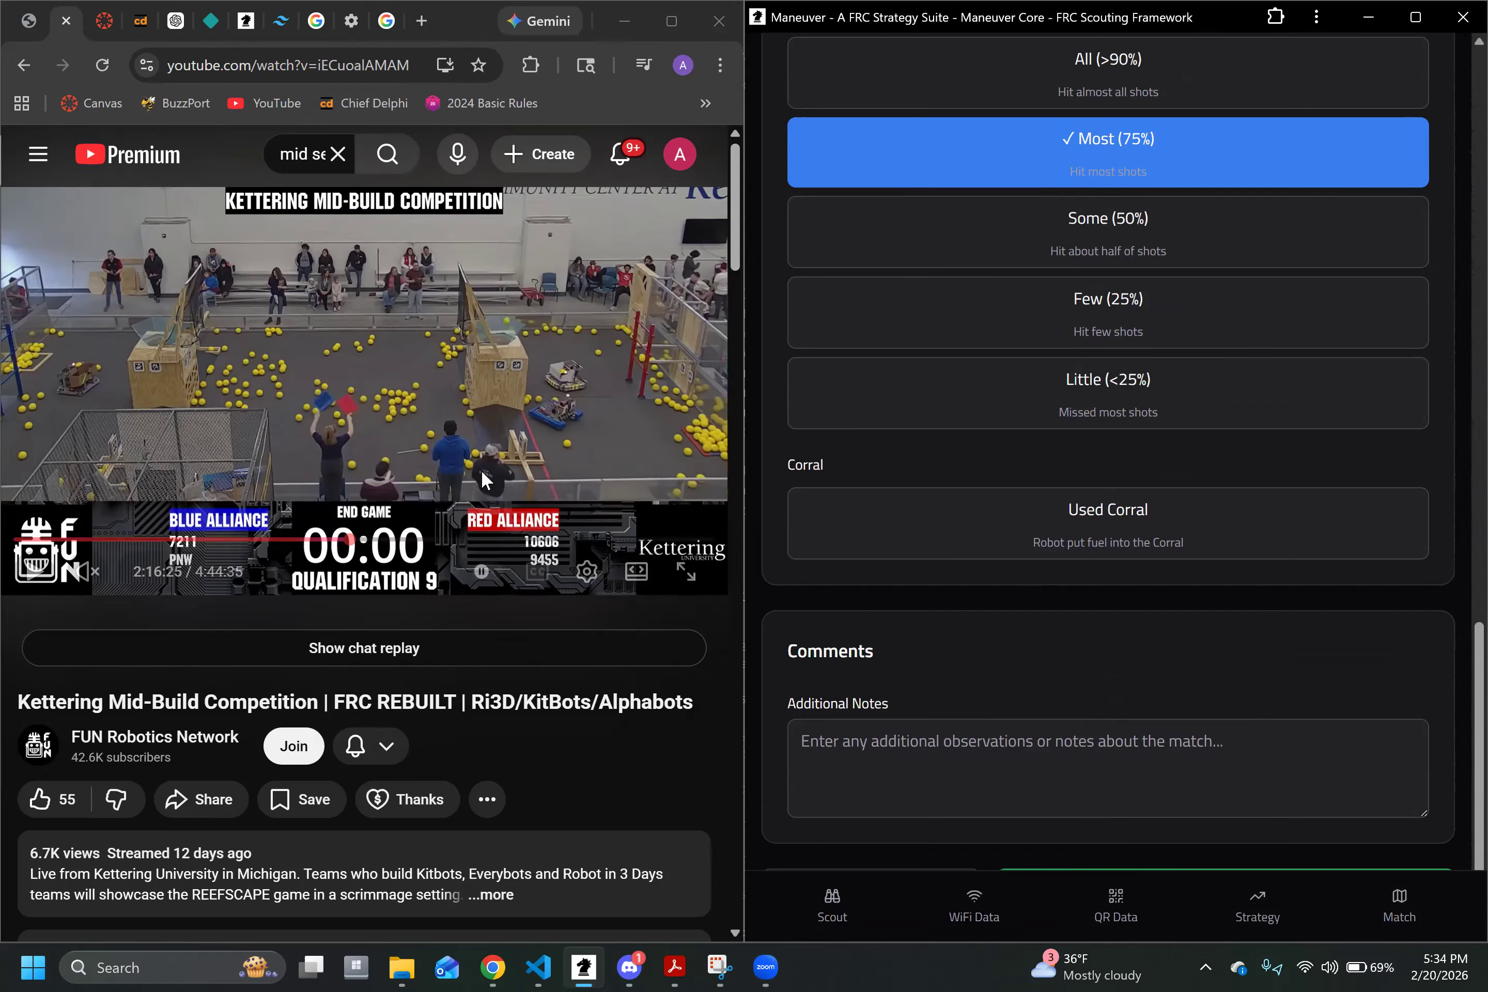
scroll(1145, 665, "down", 2)
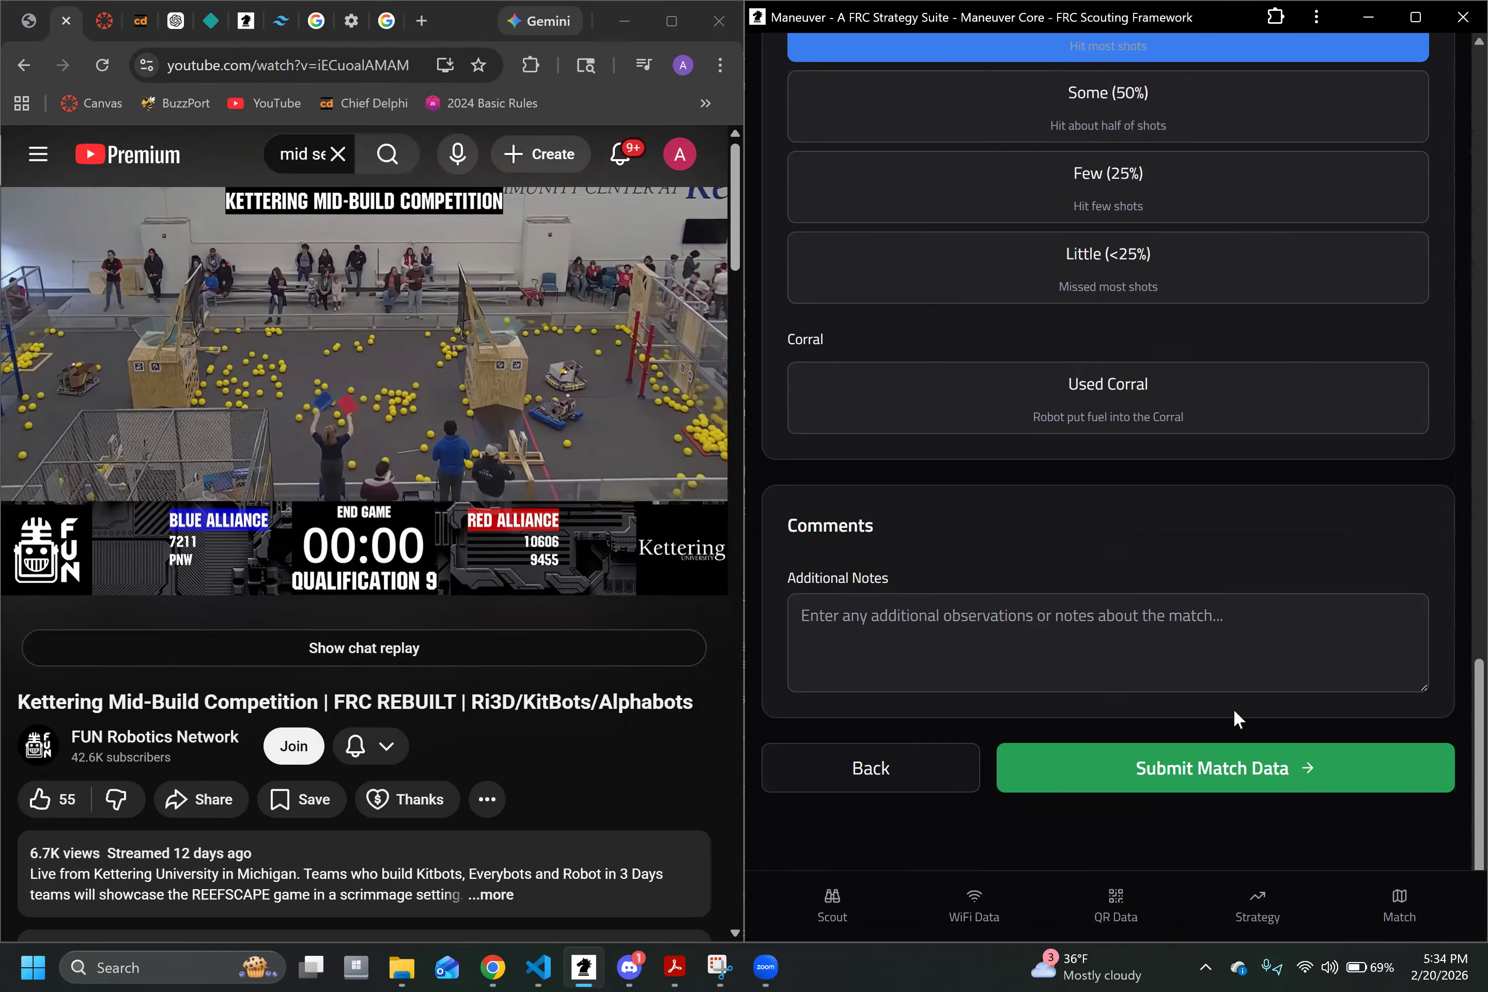
left_click(1228, 770)
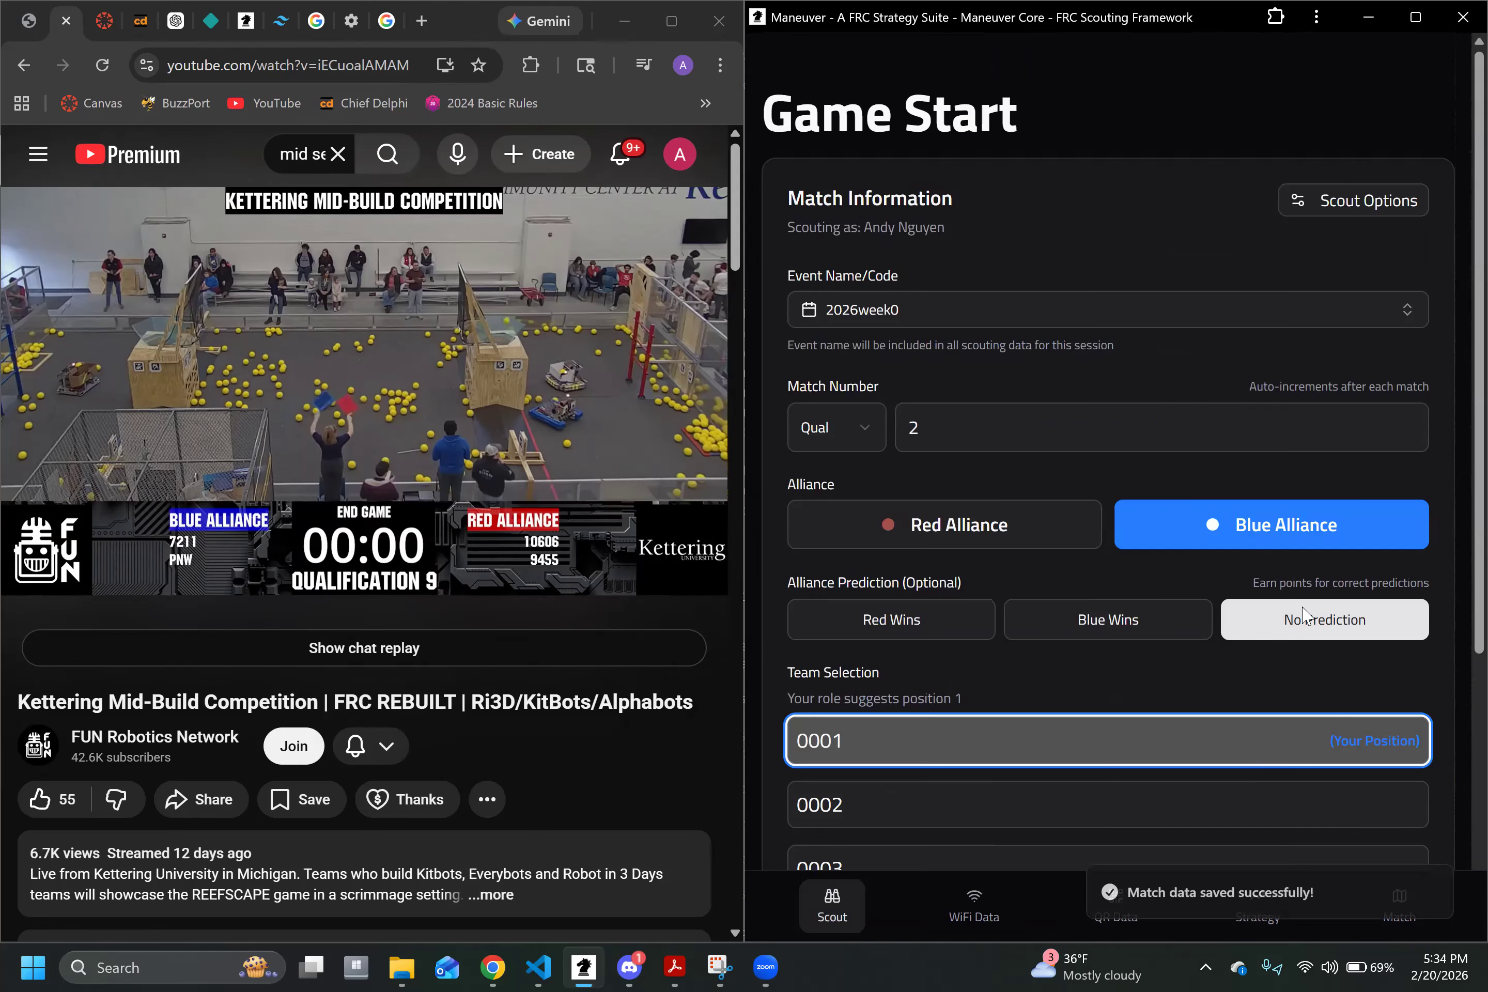
scroll(1212, 287, "down", 1)
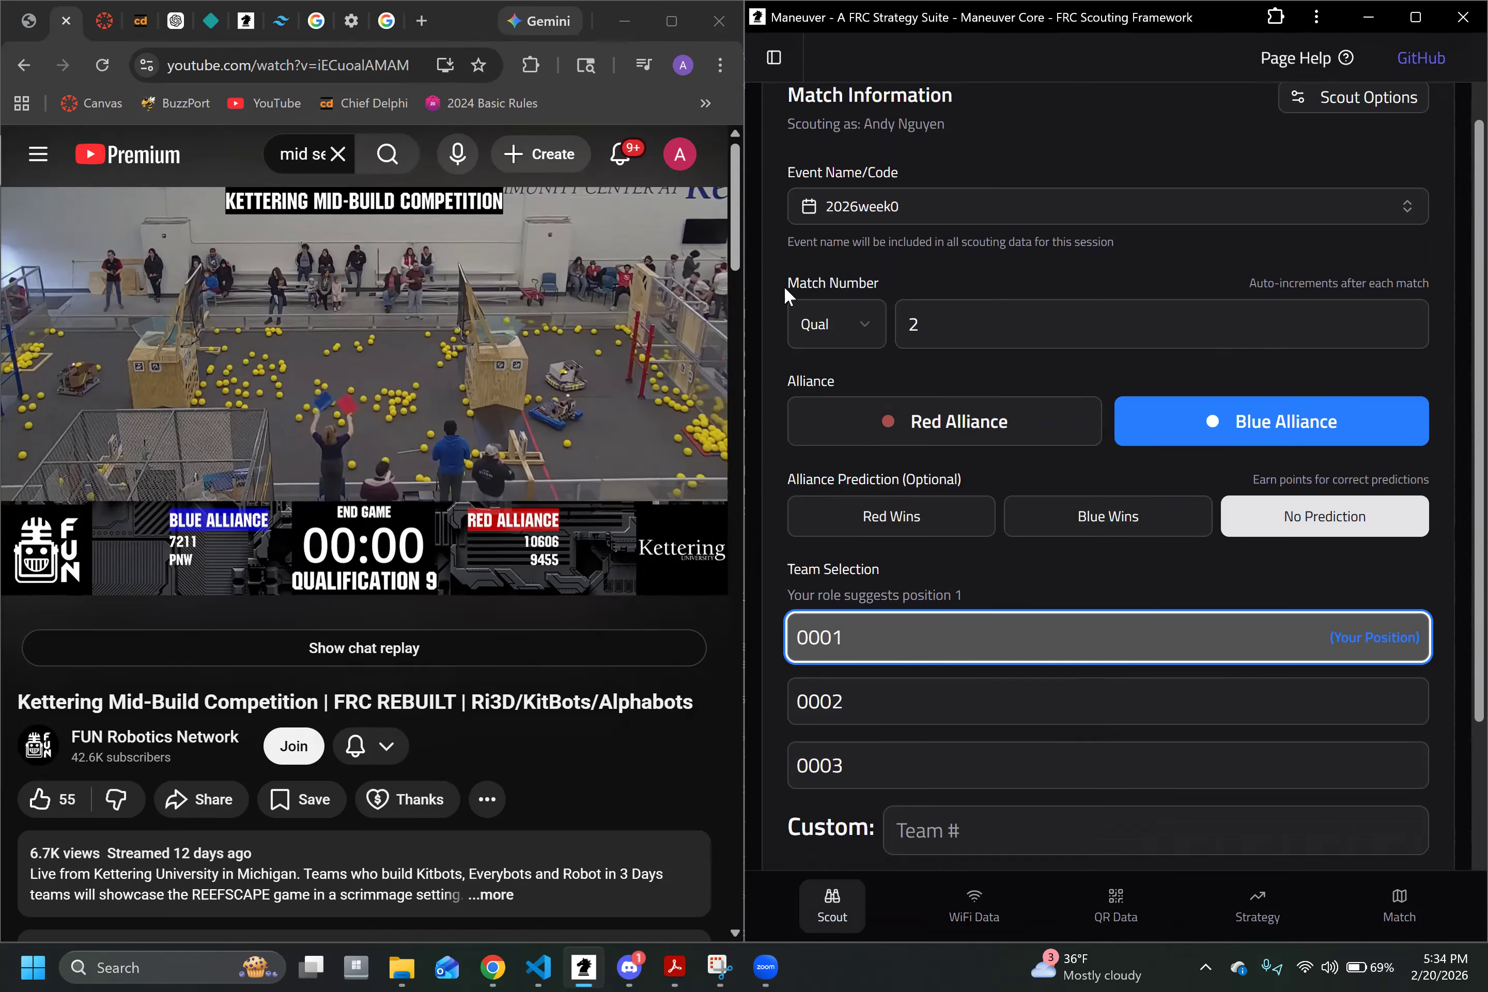
scroll(1207, 263, "down", 1)
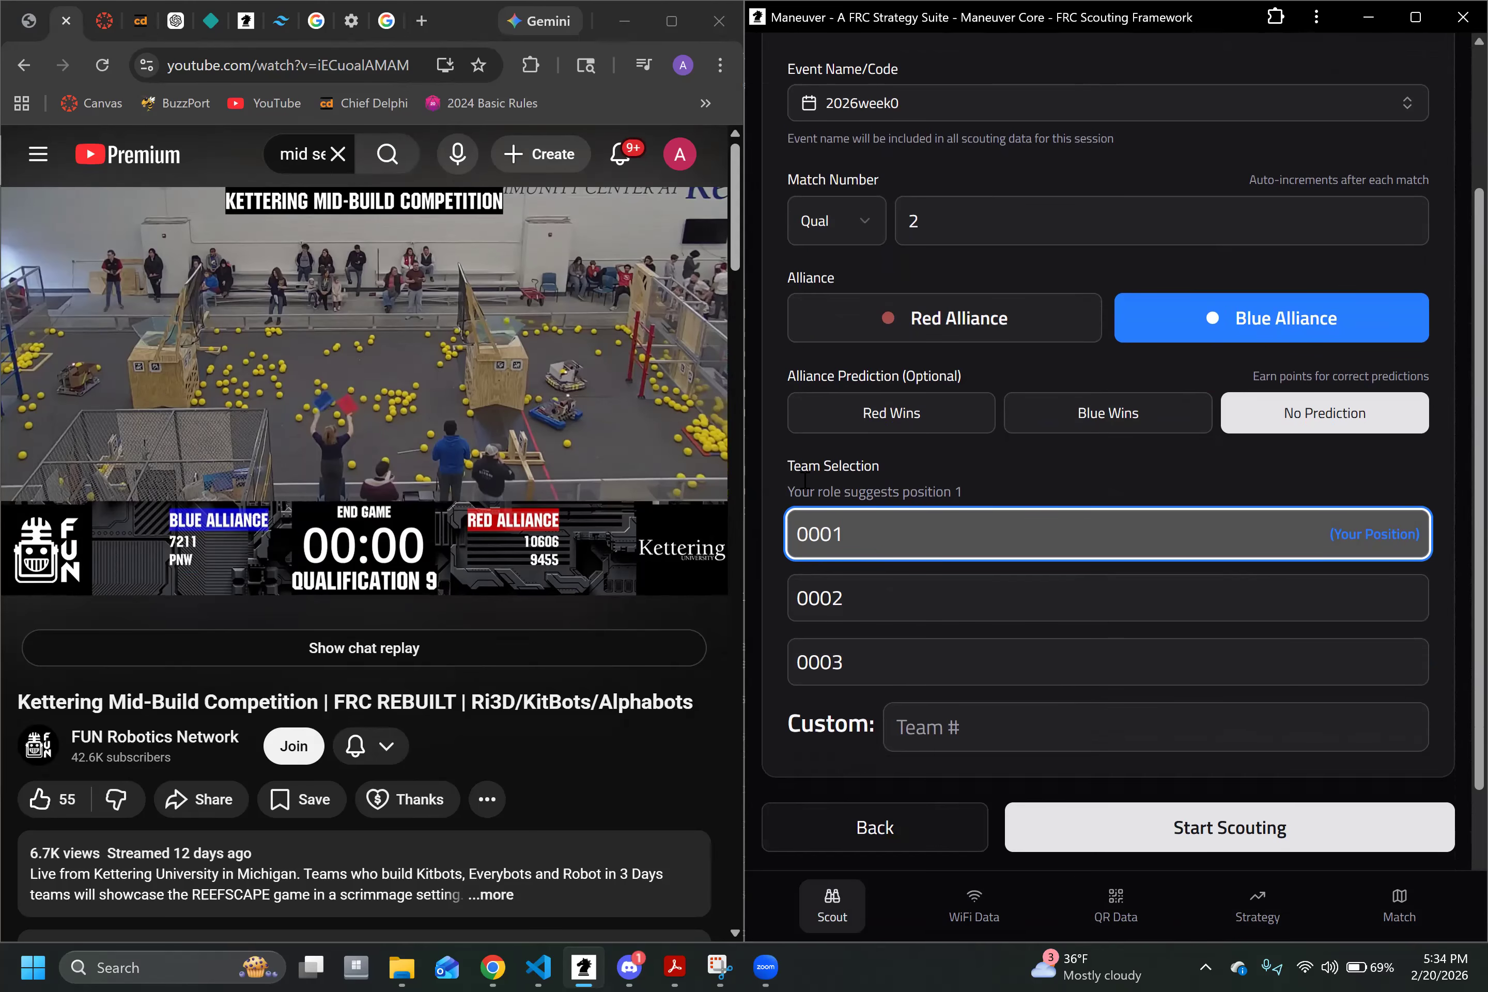